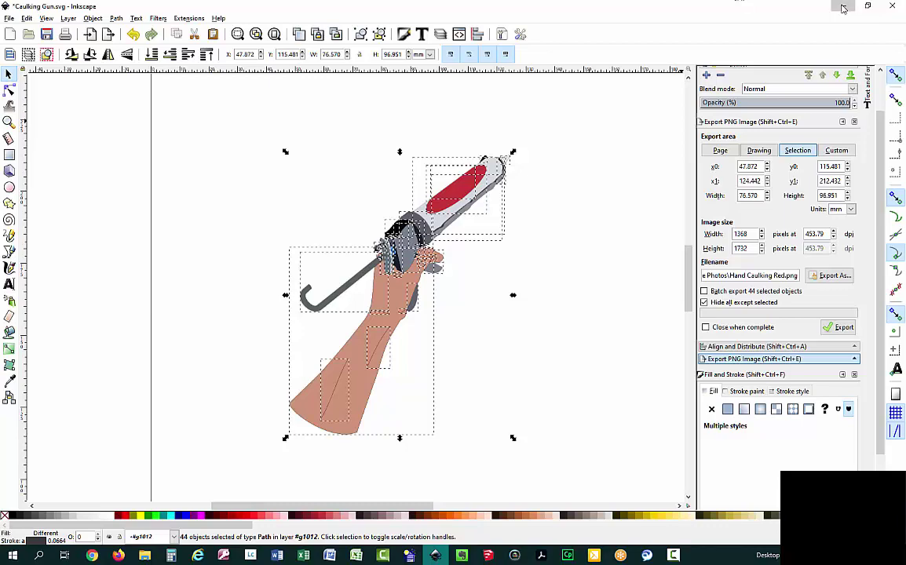
# Review the window-caulking row in the Utah WX Field Guide spreadsheet, the SketchUp Window Caulk scene and the matching Field Guide website image.
pyautogui.click(844, 8)
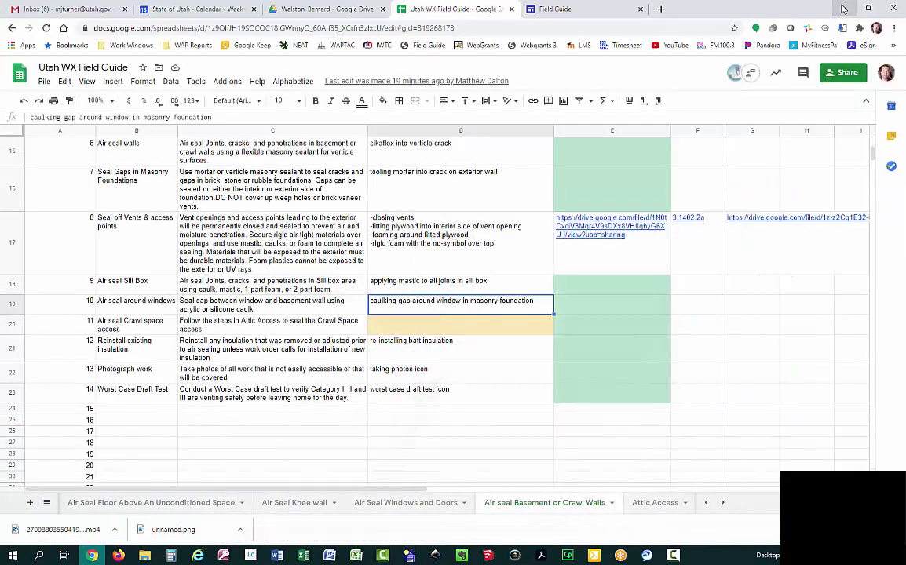
pyautogui.click(489, 556)
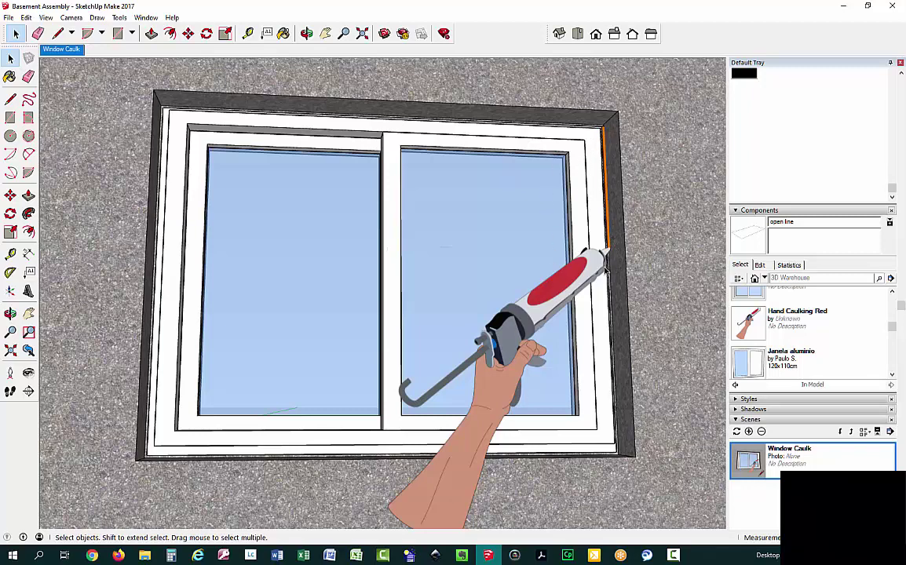
pyautogui.click(96, 557)
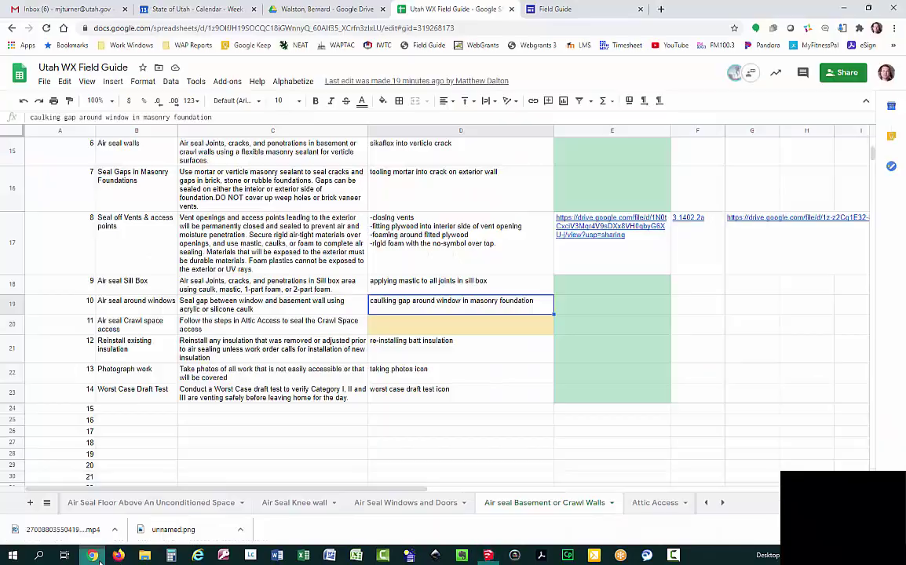
pyautogui.click(551, 9)
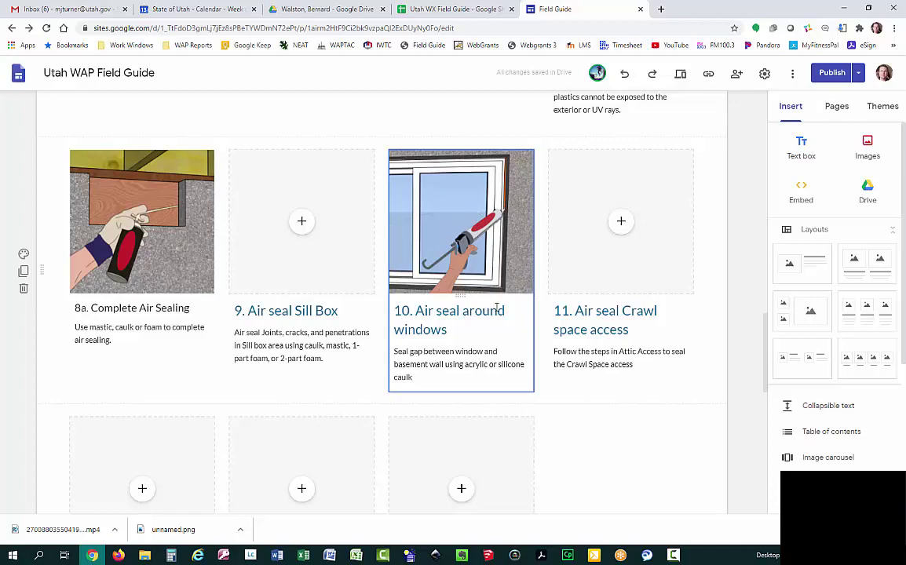
# Switch to the full Basement Assembly model in SketchUp and examine the gap between the window frame and the foundation opening.
pyautogui.hotkey('alt', 'Tab')
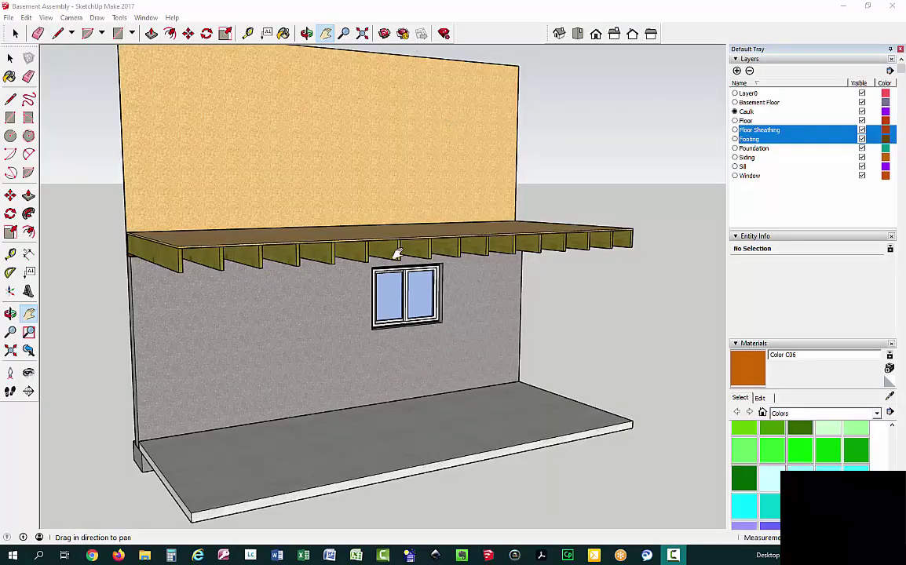
pyautogui.scroll(2, 397, 335)
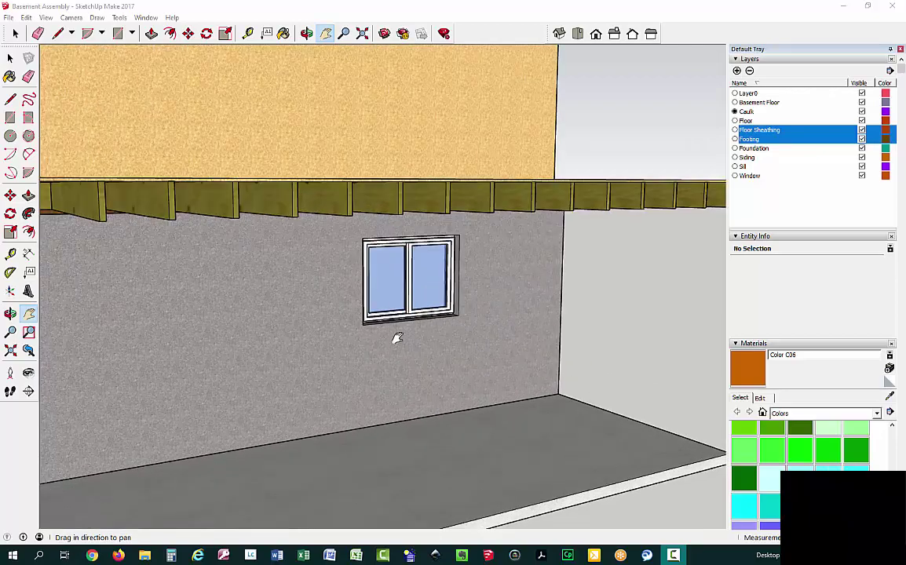
pyautogui.scroll(3, 450, 252)
pyautogui.scroll(2, 450, 252)
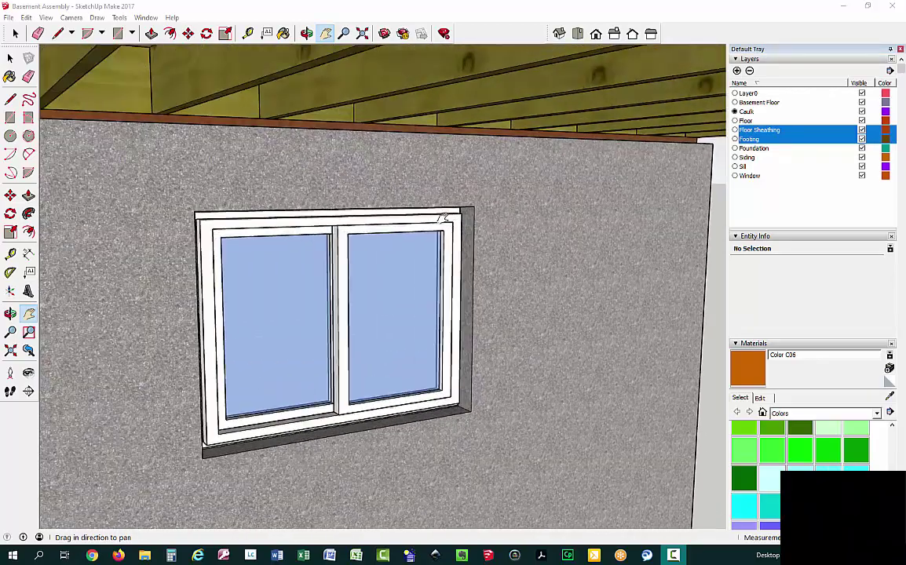
pyautogui.click(306, 33)
pyautogui.scroll(5, 461, 243)
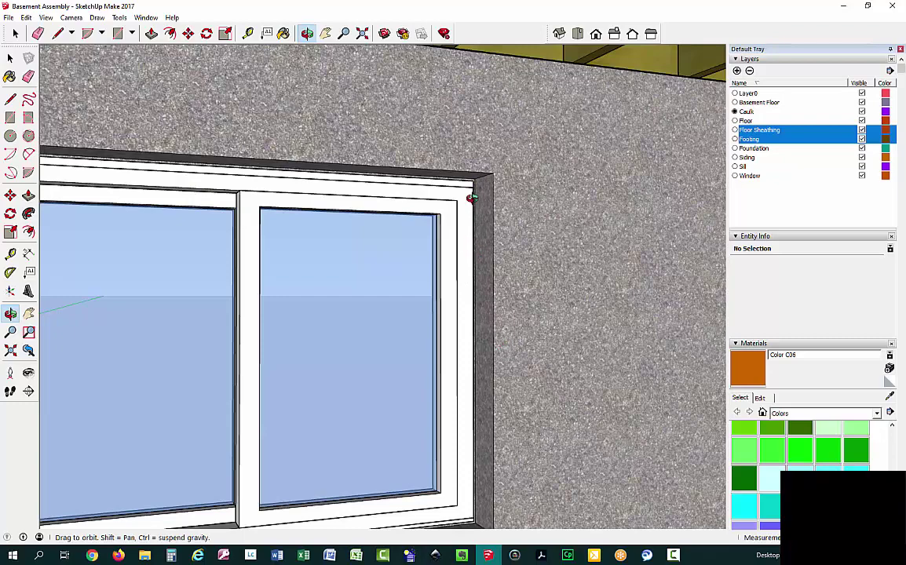
pyautogui.scroll(4, 472, 199)
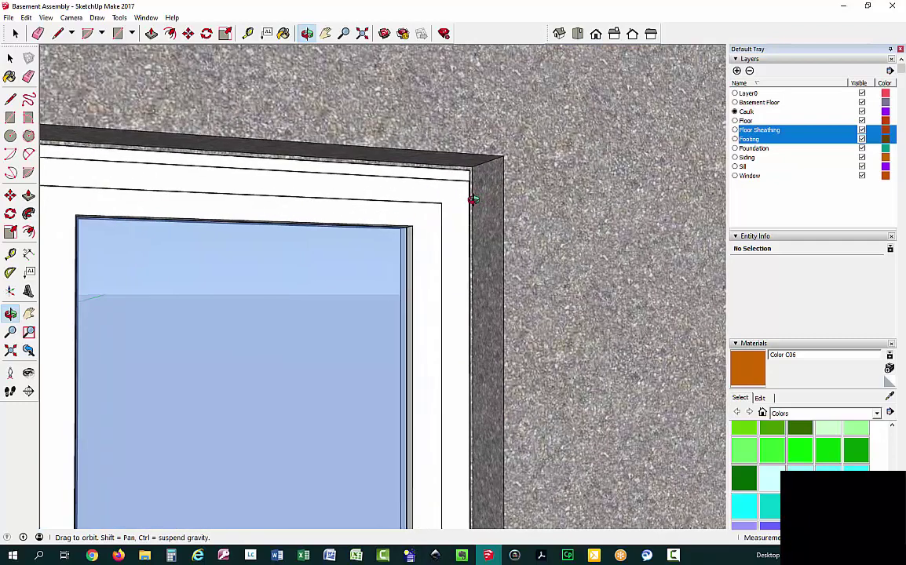
pyautogui.scroll(4, 472, 199)
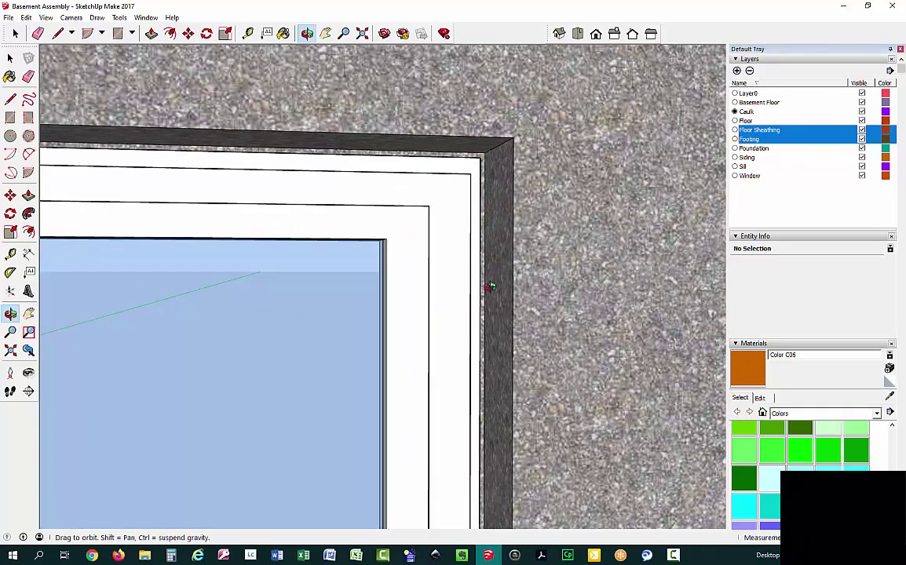
pyautogui.scroll(-2, 486, 347)
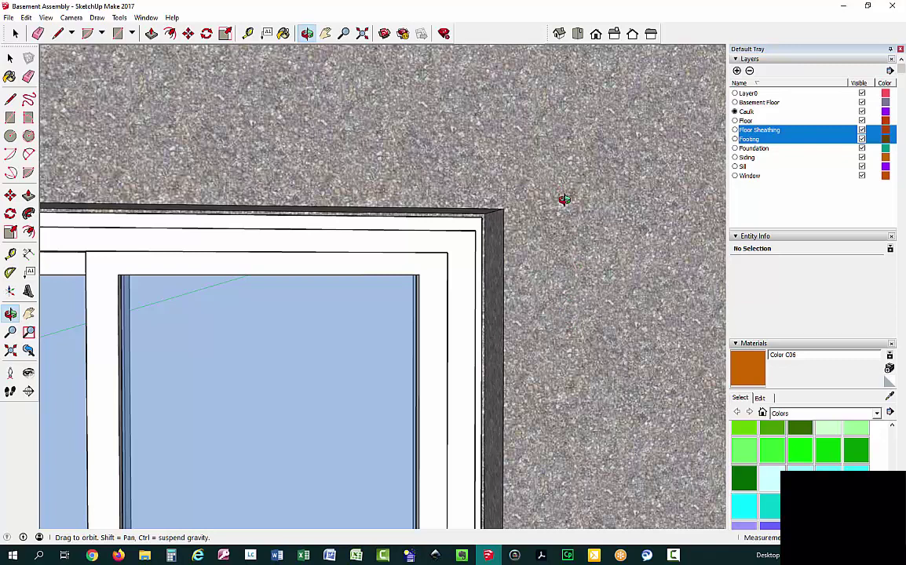
# Make Layer0 the current layer and delete the existing Caulk layer.
pyautogui.click(748, 111)
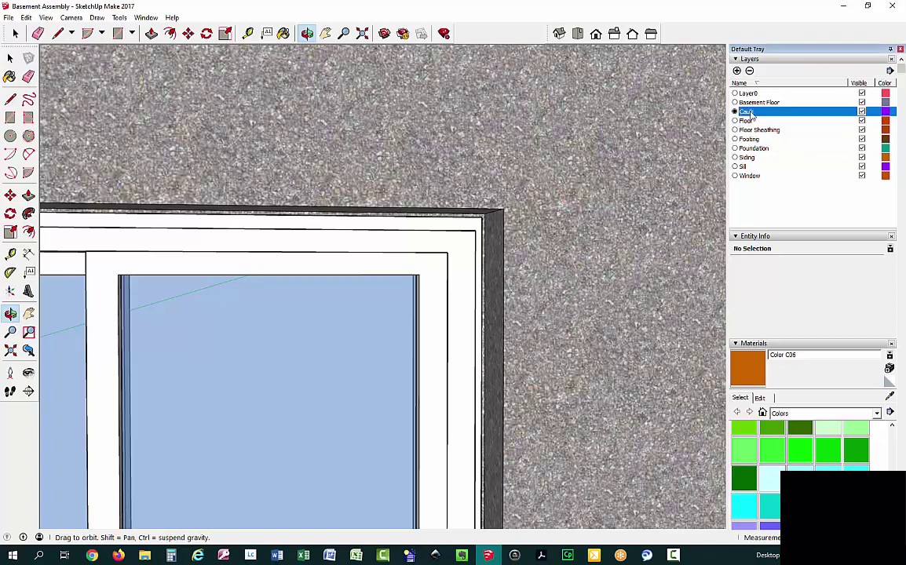
pyautogui.click(735, 94)
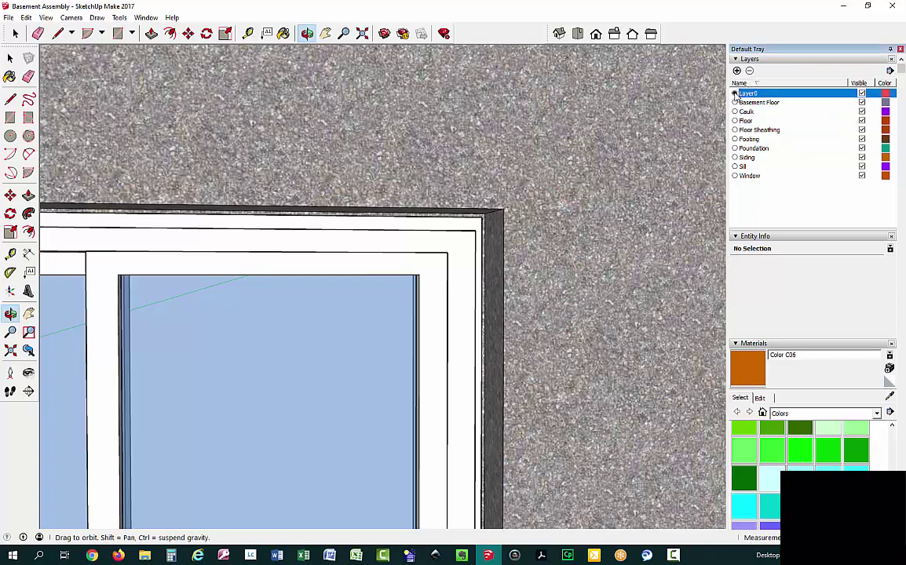
pyautogui.click(741, 112)
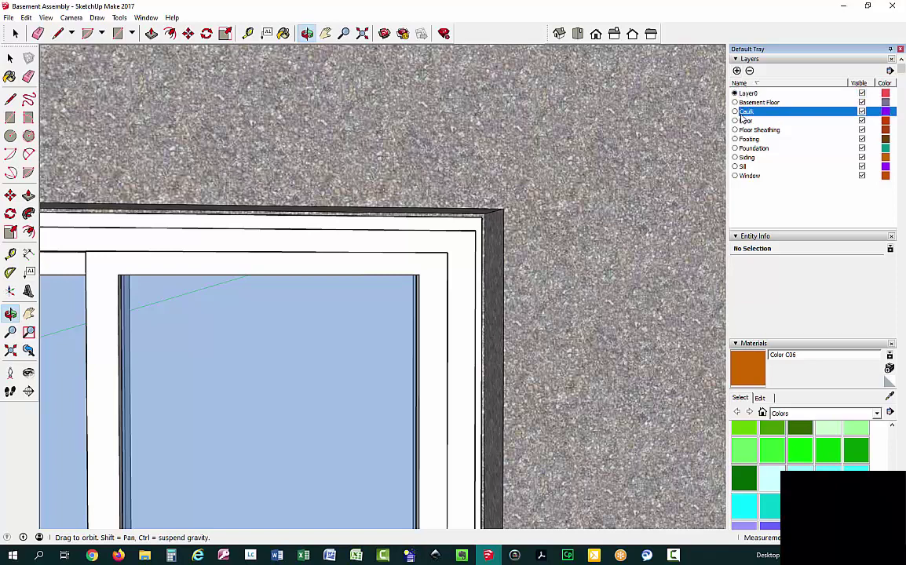
pyautogui.click(749, 71)
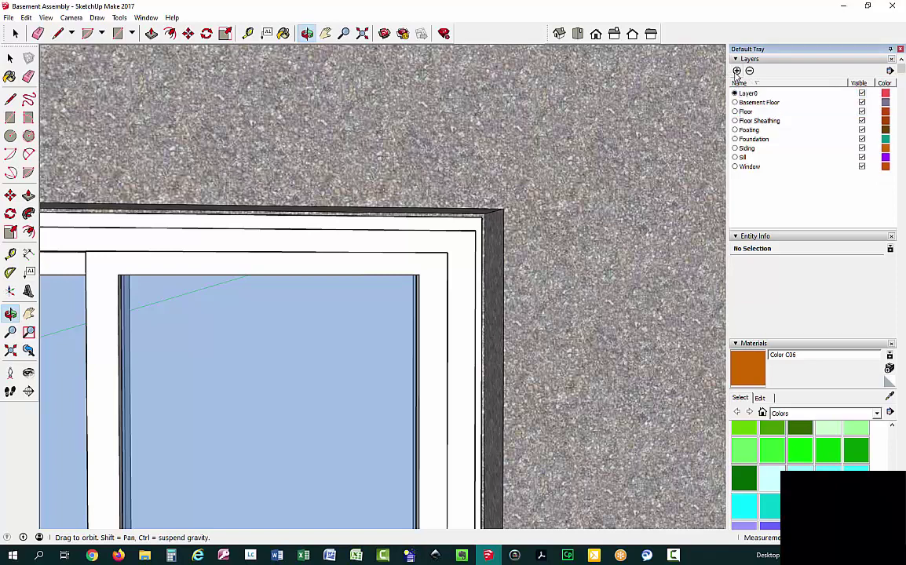
# Add a new layer named Caulk and make it the current layer.
pyautogui.click(736, 71)
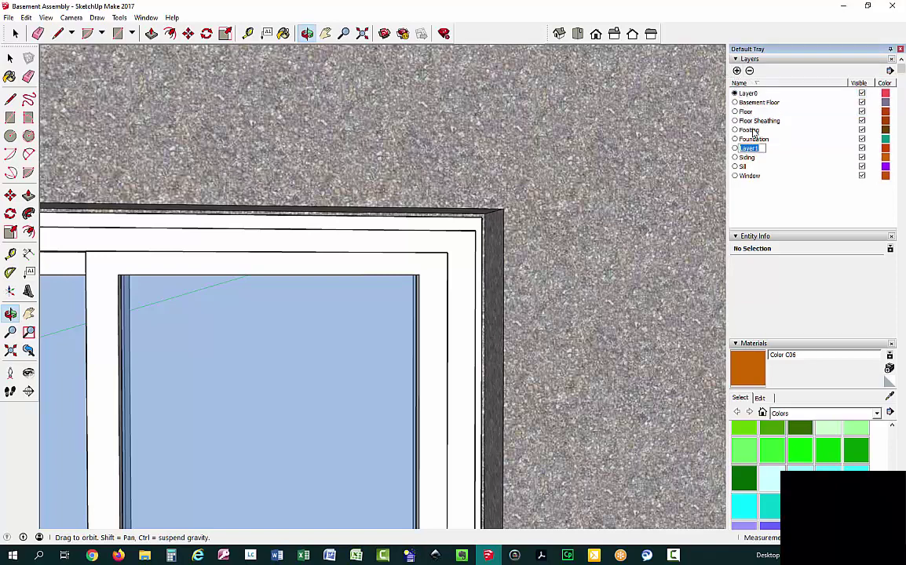
pyautogui.write('Caulk')
pyautogui.press('Return')
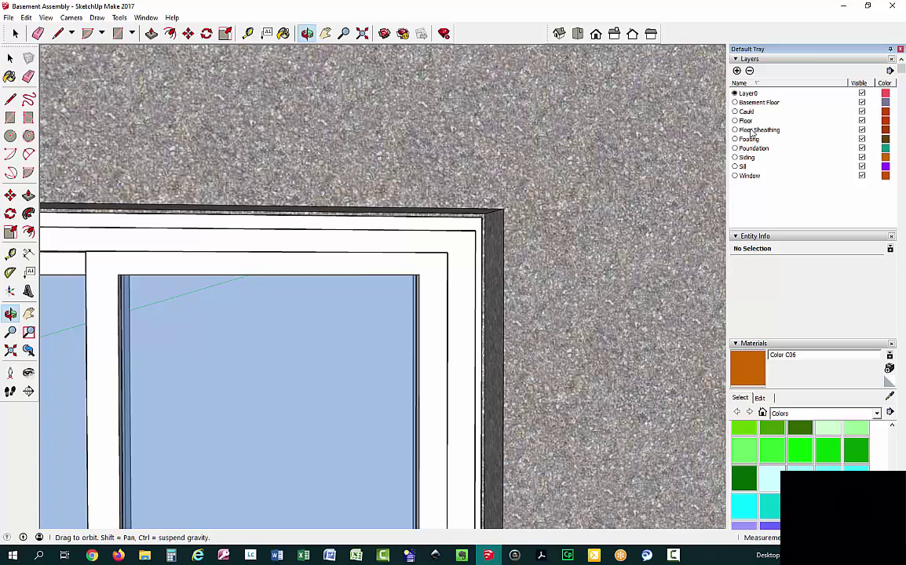
pyautogui.doubleClick(746, 112)
pyautogui.click(735, 112)
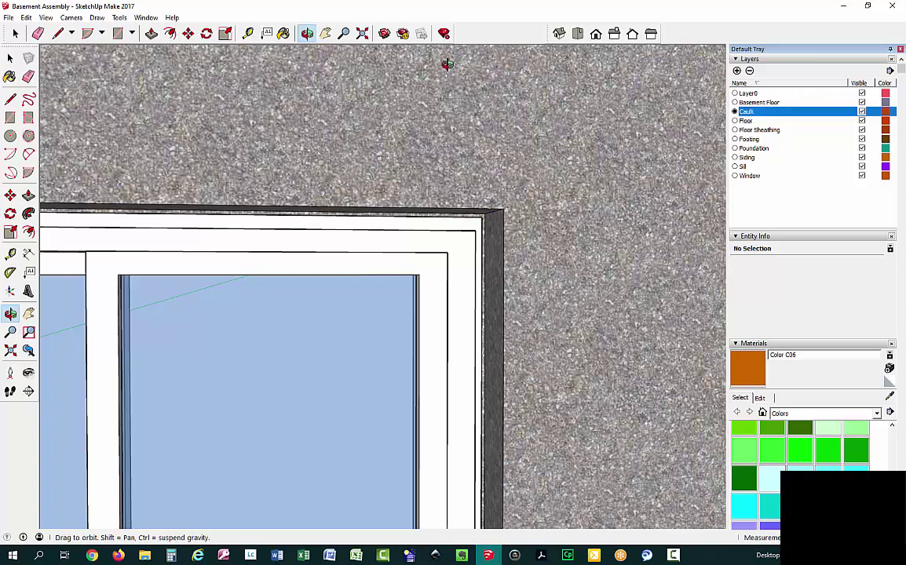
# Draw a small full circle with the Pie tool on the foundation wall beside the window's upper-right corner.
pyautogui.click(326, 36)
pyautogui.moveTo(389, 162); pyautogui.dragTo(416, 84)
pyautogui.click(306, 34)
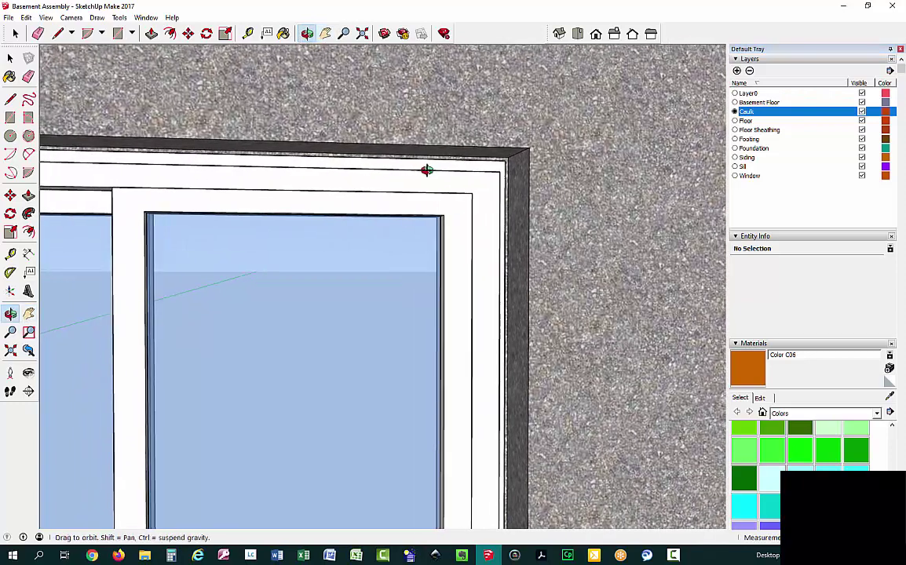
pyautogui.moveTo(425, 170); pyautogui.dragTo(510, 154)
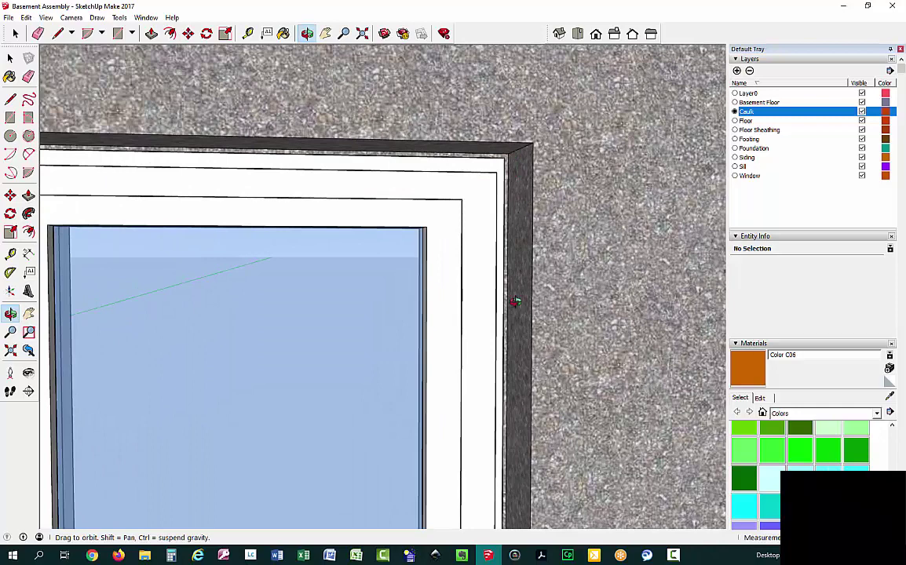
pyautogui.moveTo(493, 225); pyautogui.dragTo(491, 222)
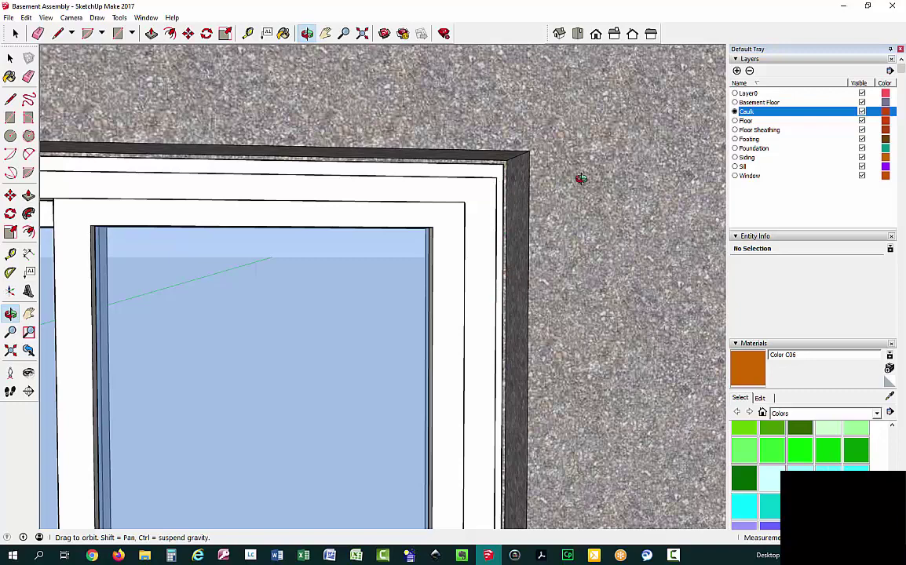
pyautogui.click(325, 33)
pyautogui.moveTo(565, 128); pyautogui.dragTo(501, 161)
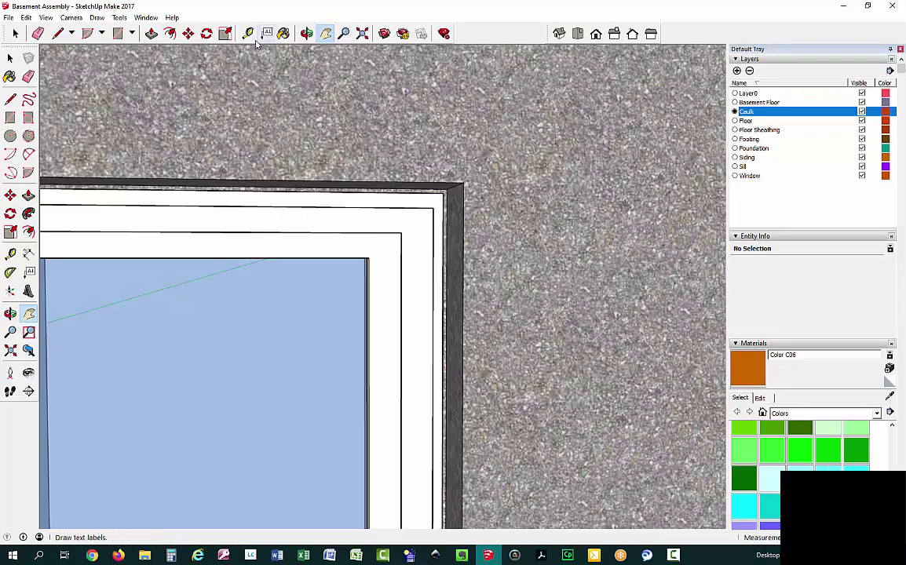
pyautogui.click(87, 35)
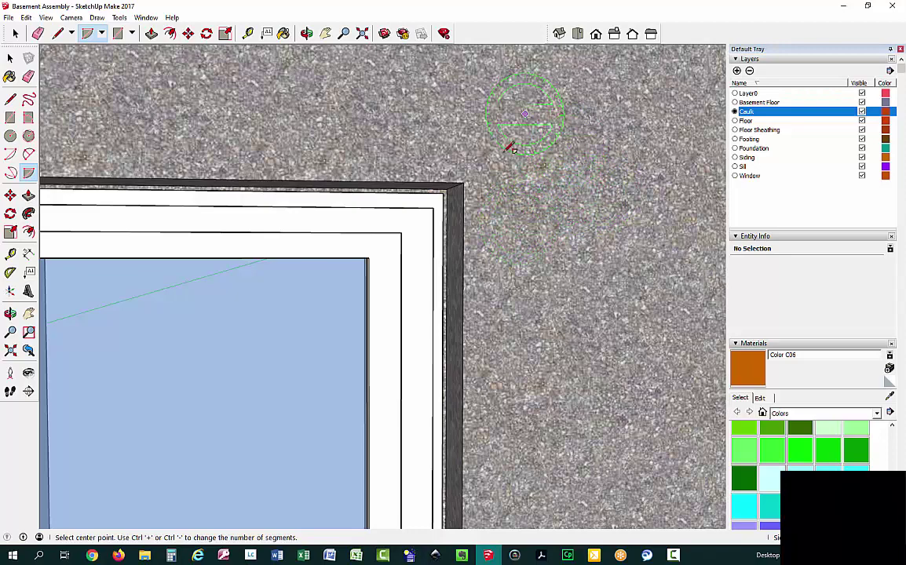
pyautogui.click(521, 226)
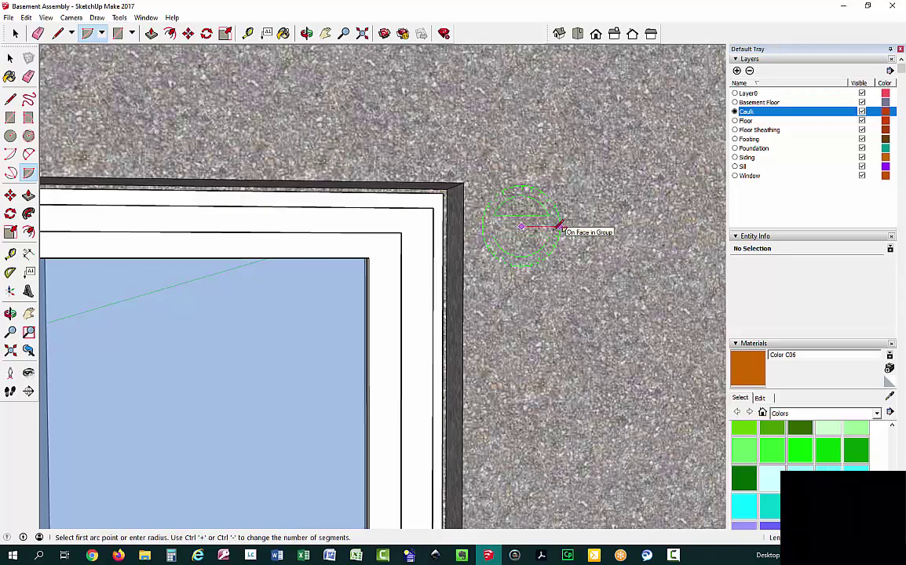
pyautogui.scroll(1, 555, 227)
pyautogui.scroll(3, 556, 227)
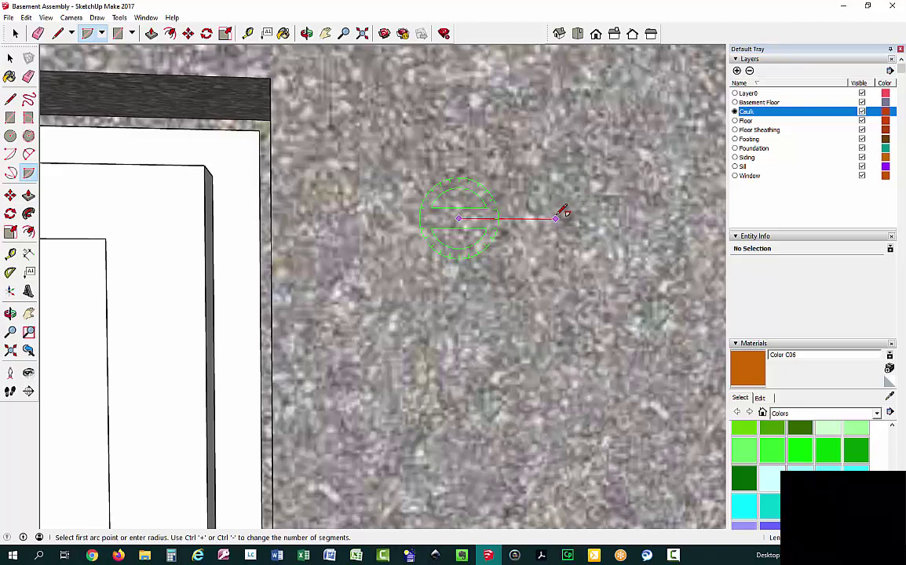
pyautogui.click(556, 218)
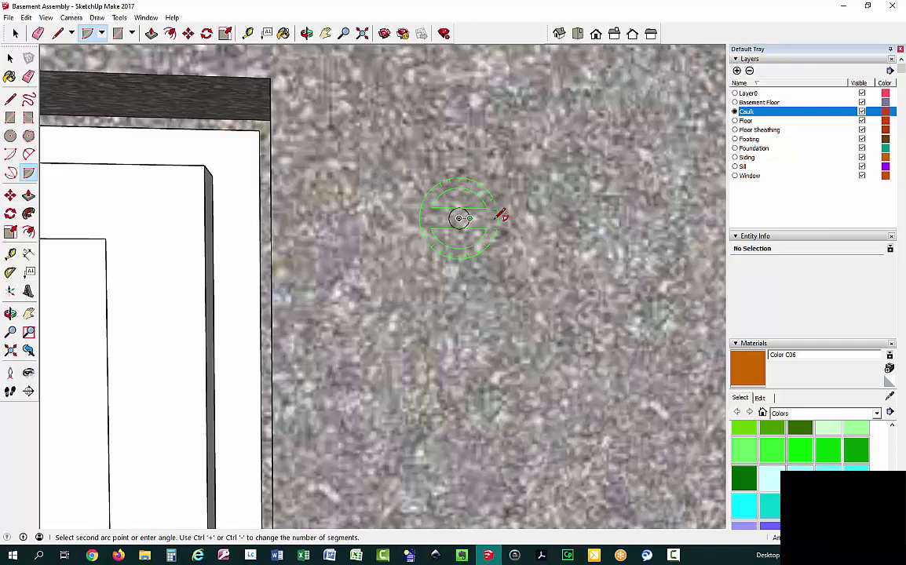
pyautogui.press('Escape')
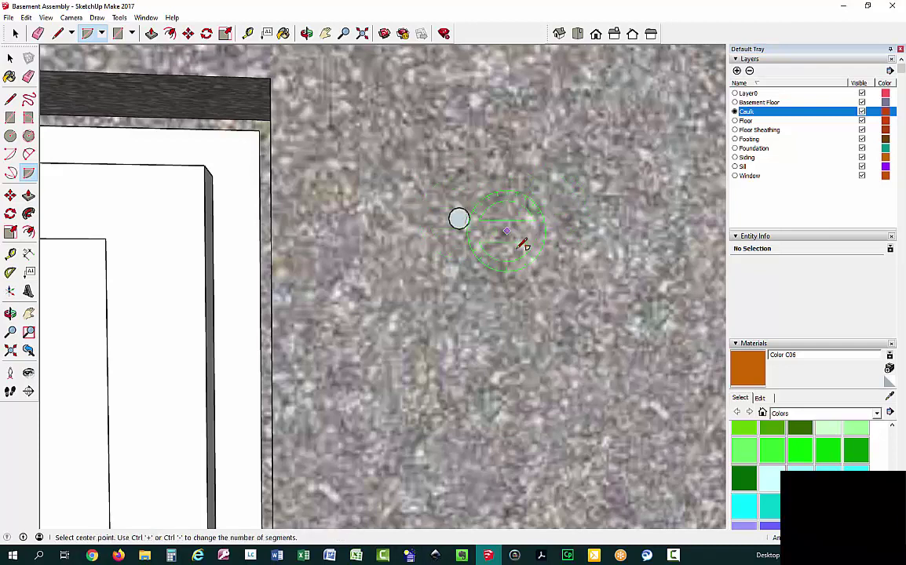
# Select the small circle's face and edges and make them a group.
pyautogui.click(15, 33)
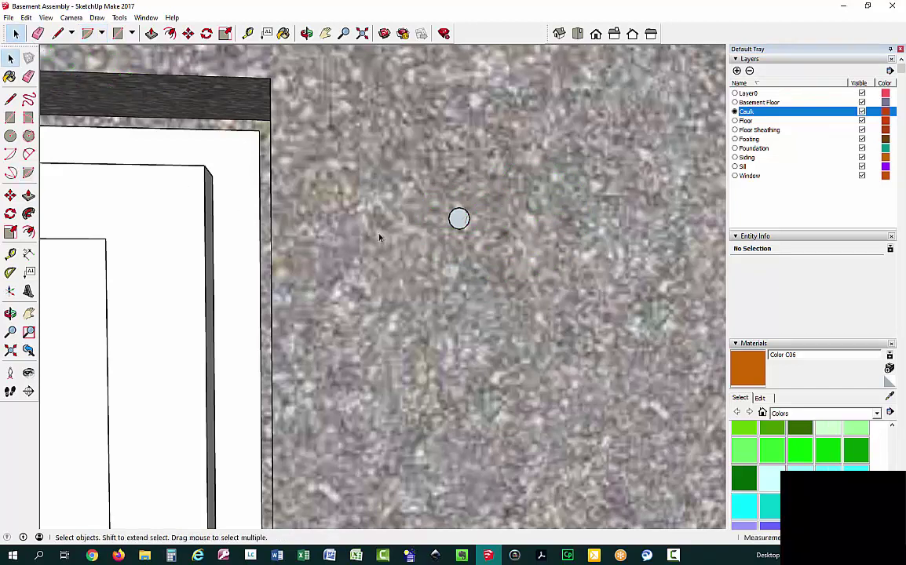
pyautogui.doubleClick(460, 220)
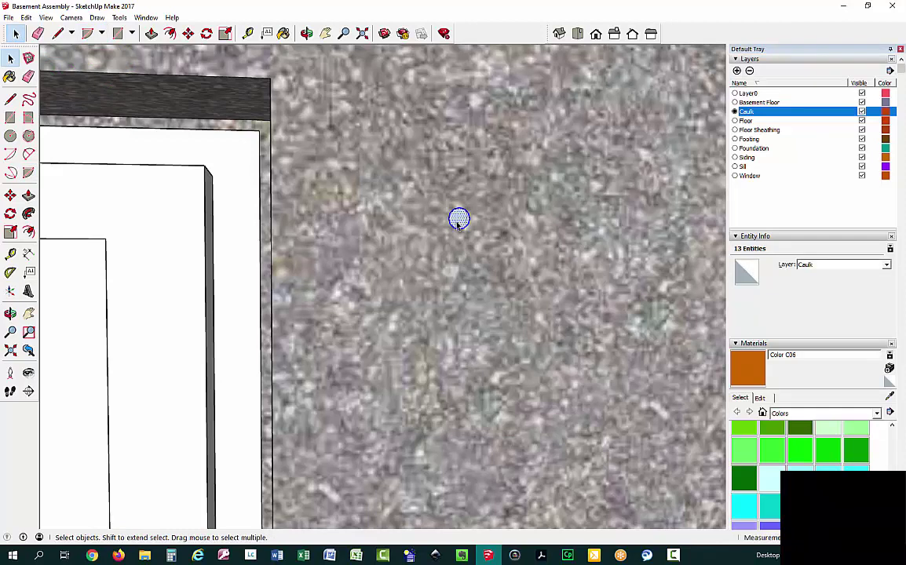
pyautogui.rightClick(459, 222)
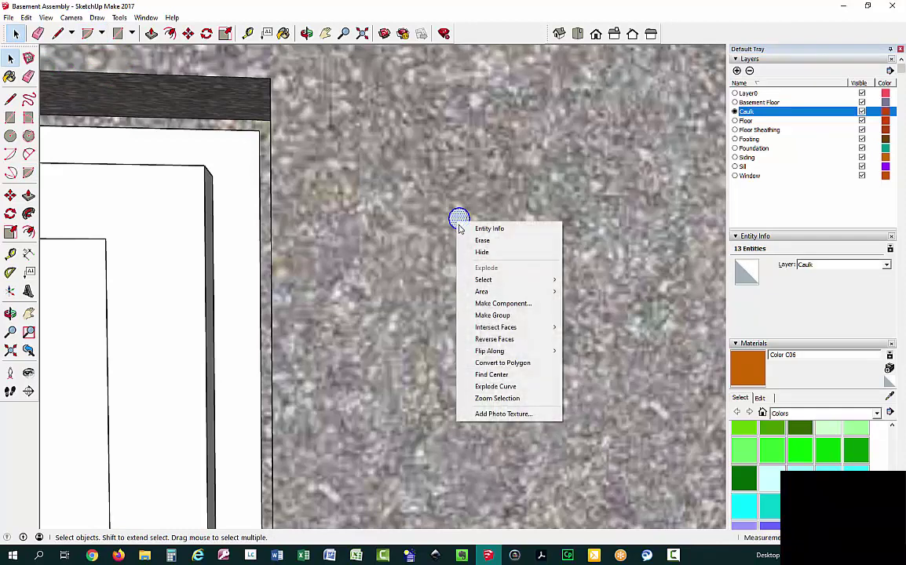
pyautogui.click(483, 316)
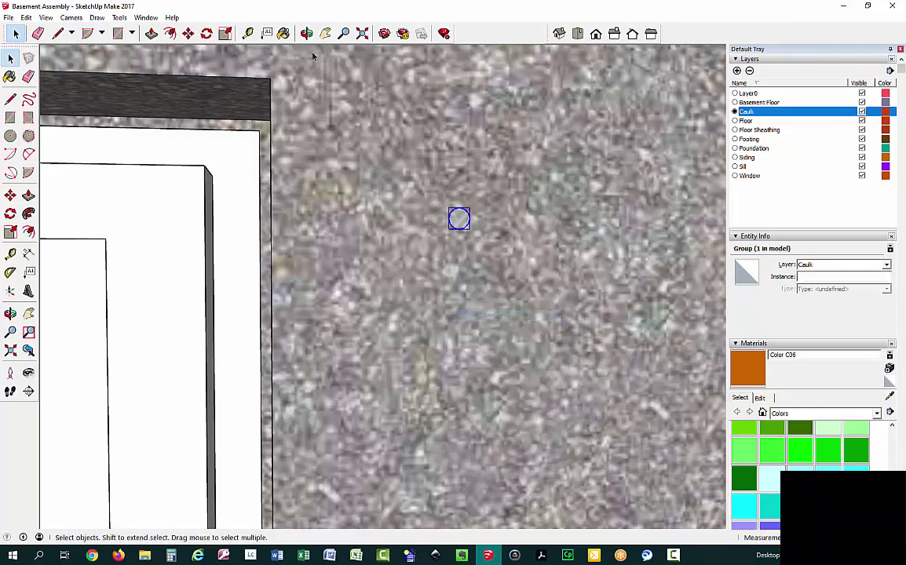
# Rotate the circle group a quarter turn about the red axis from its lower corner so it lies horizontal beside the window.
pyautogui.click(325, 33)
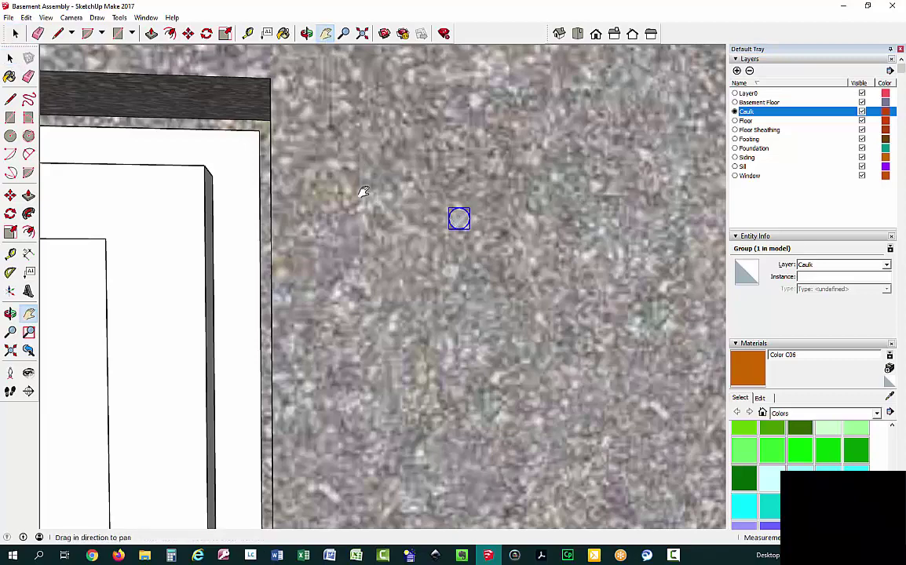
pyautogui.moveTo(359, 192); pyautogui.dragTo(398, 170)
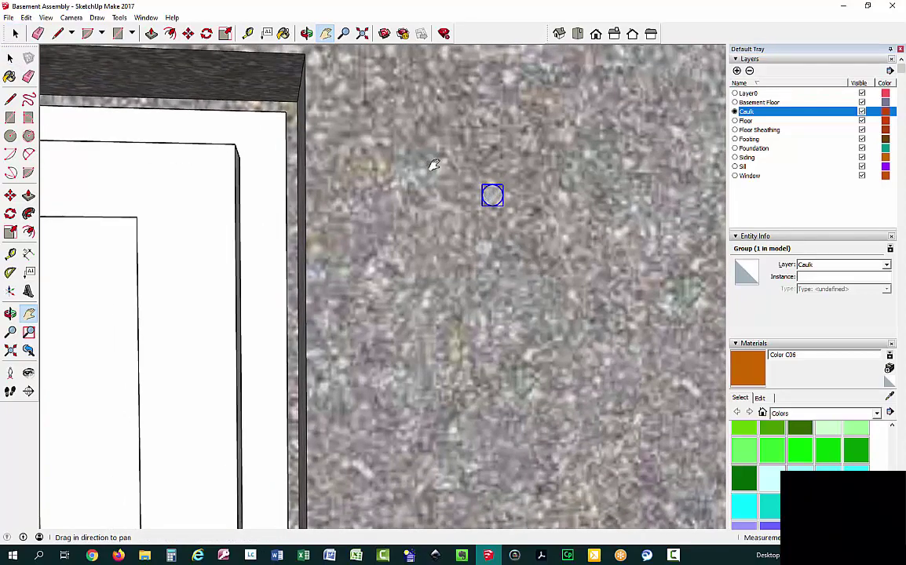
pyautogui.click(306, 32)
pyautogui.moveTo(350, 145); pyautogui.dragTo(508, 194)
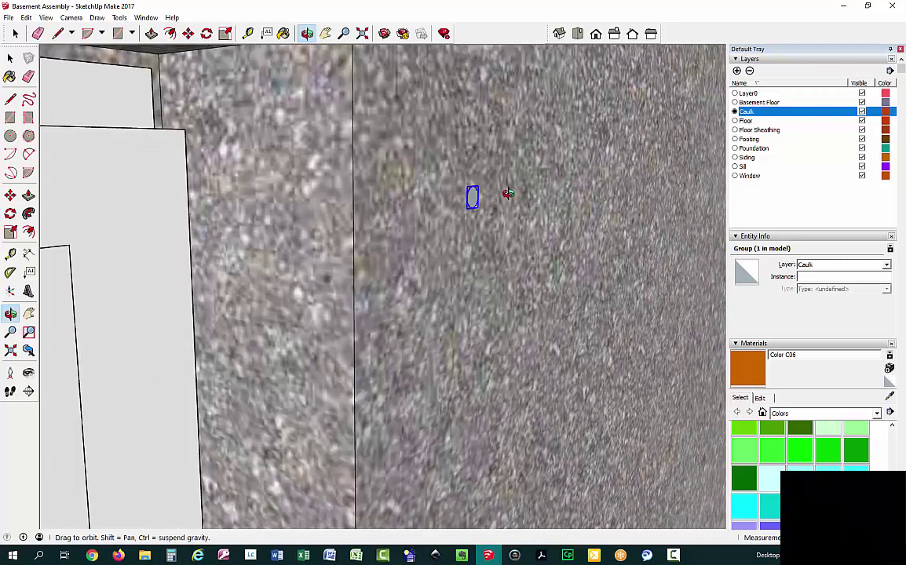
pyautogui.click(207, 33)
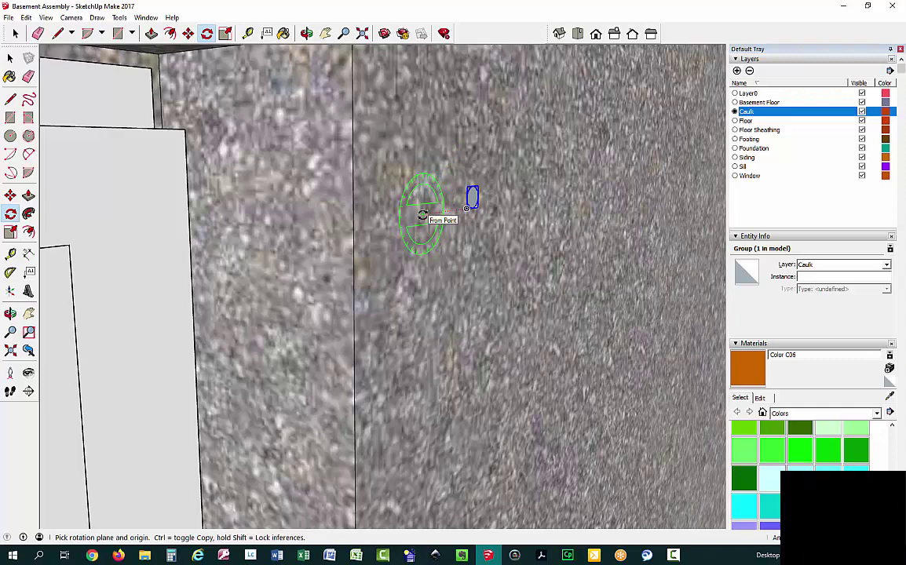
pyautogui.press('Down')
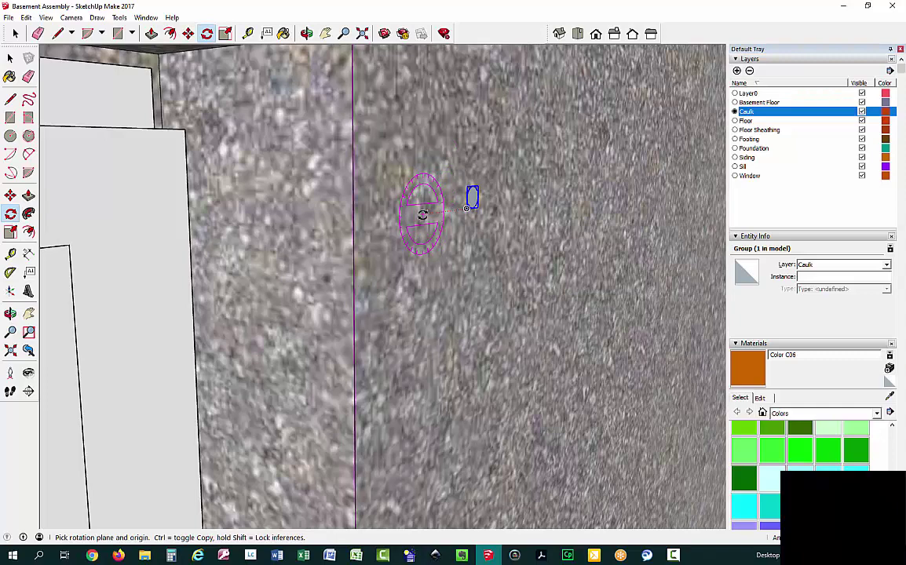
pyautogui.press('Right')
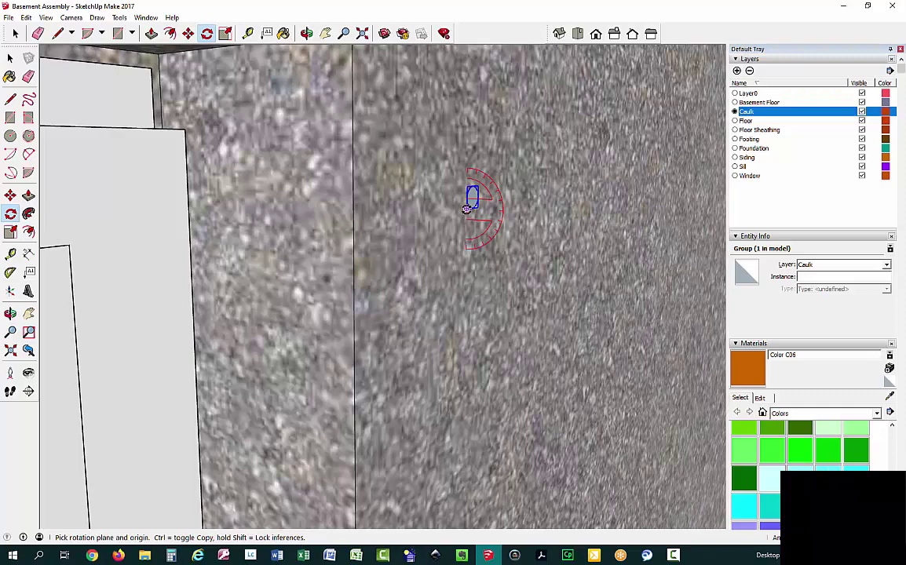
pyautogui.moveTo(468, 208); pyautogui.dragTo(497, 209)
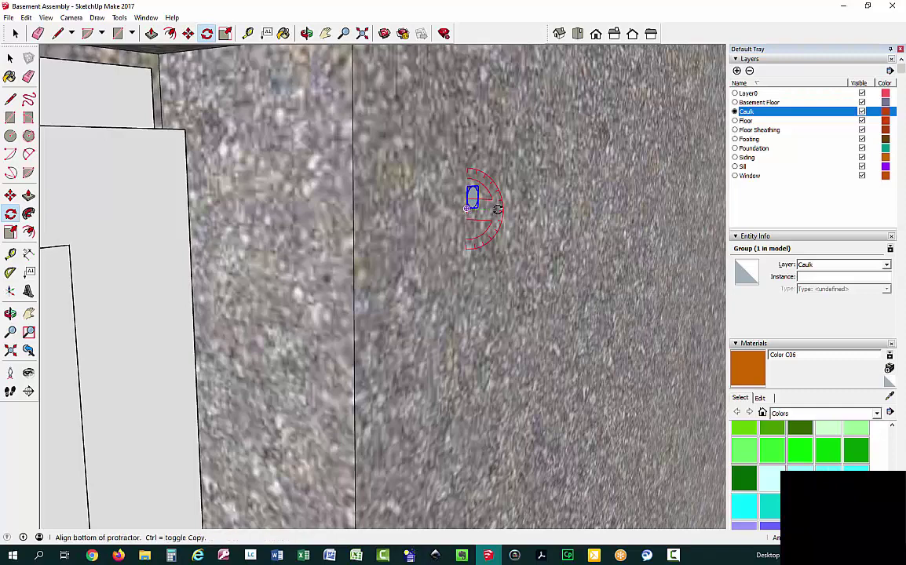
pyautogui.click(540, 214)
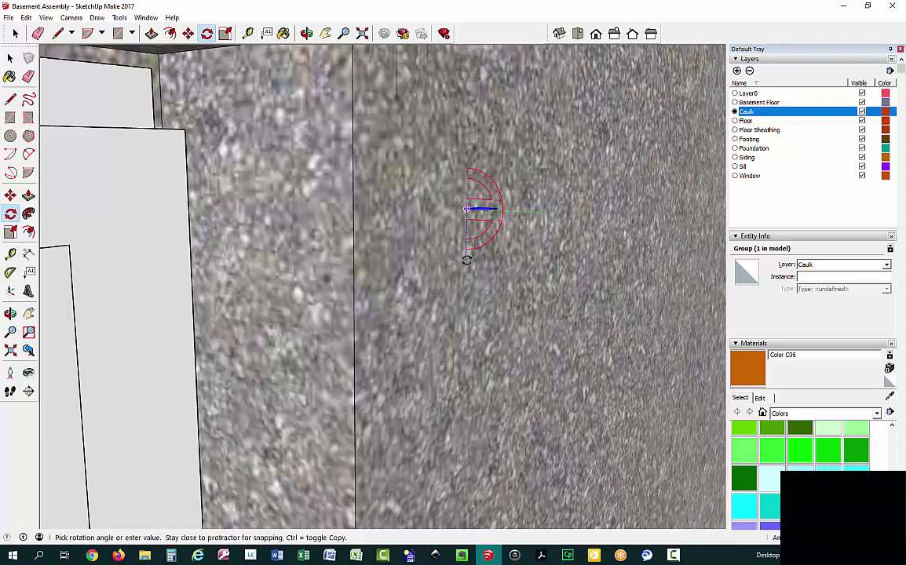
pyautogui.click(466, 259)
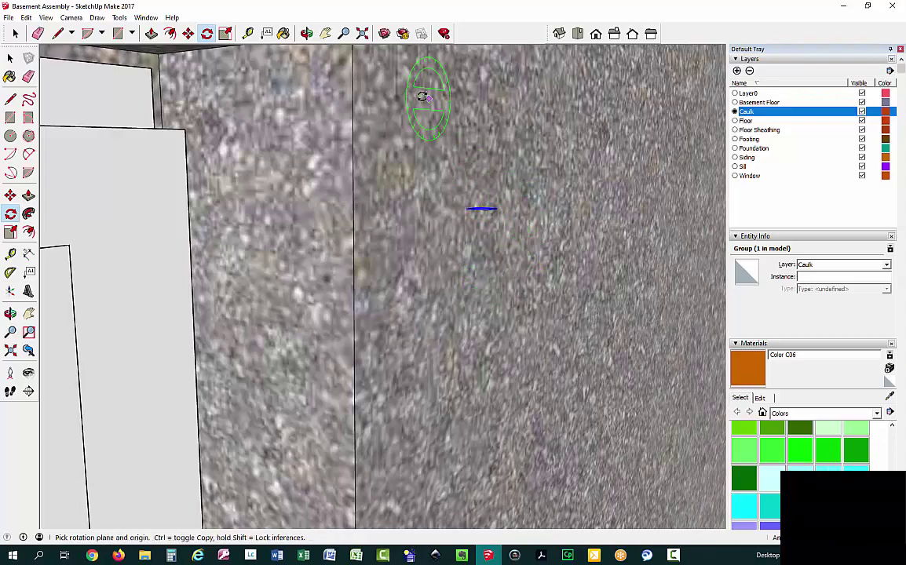
# Draw a vertical line straight down from the edge of the horizontal circle along the foundation wall.
pyautogui.click(306, 33)
pyautogui.moveTo(440, 204); pyautogui.dragTo(459, 202)
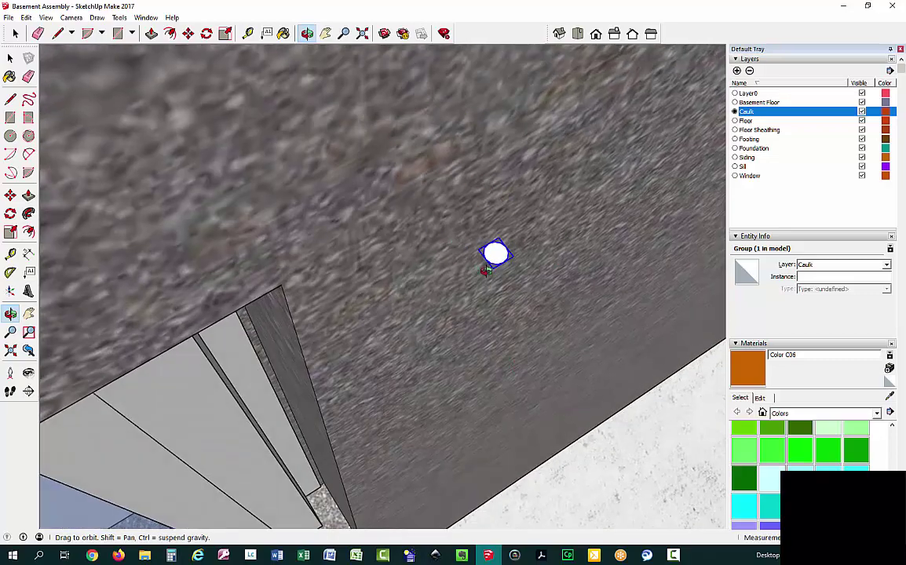
pyautogui.moveTo(486, 270); pyautogui.dragTo(440, 99)
pyautogui.click(325, 33)
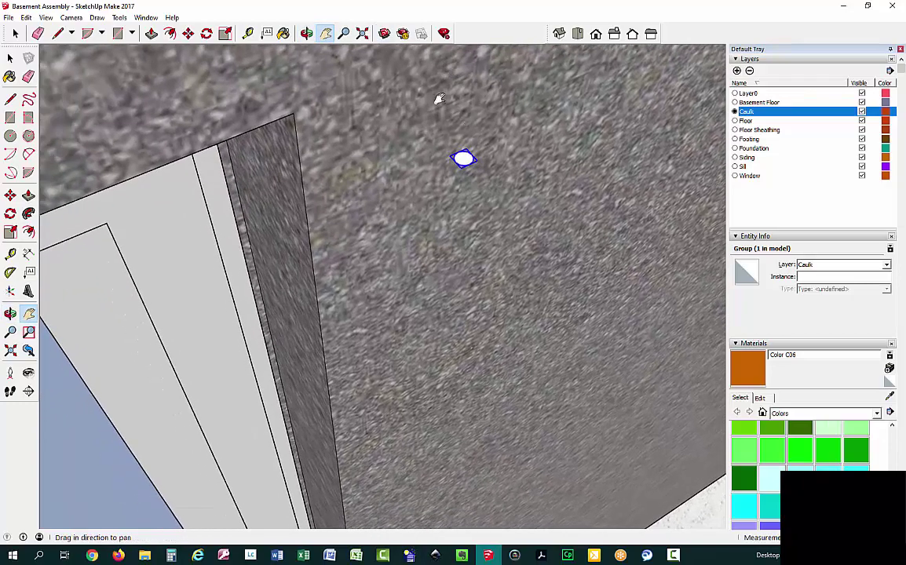
pyautogui.click(306, 33)
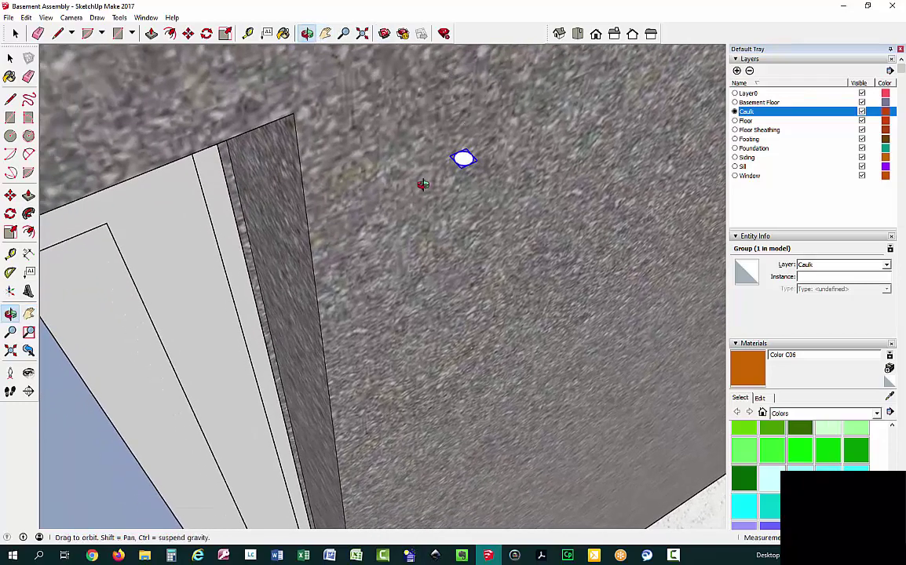
pyautogui.moveTo(423, 185); pyautogui.dragTo(436, 253)
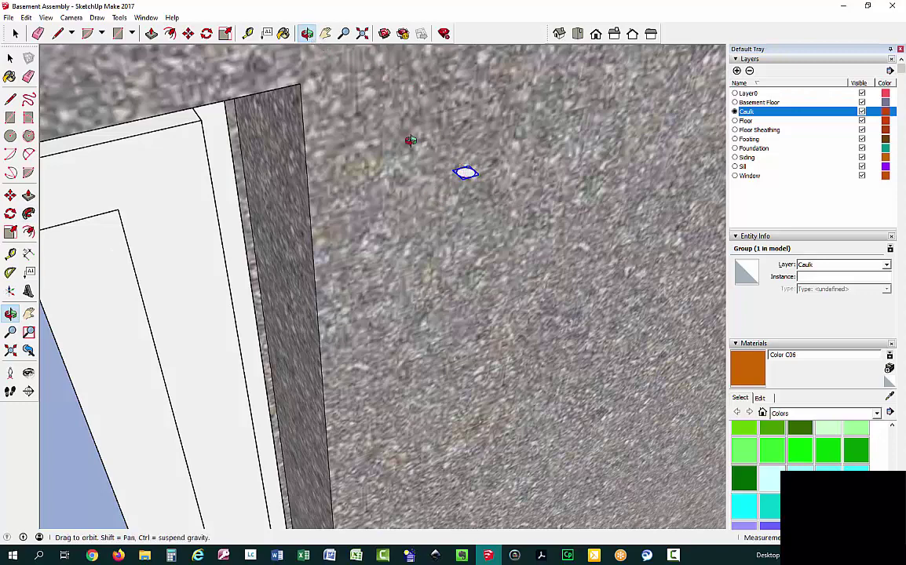
pyautogui.moveTo(373, 123); pyautogui.dragTo(378, 91)
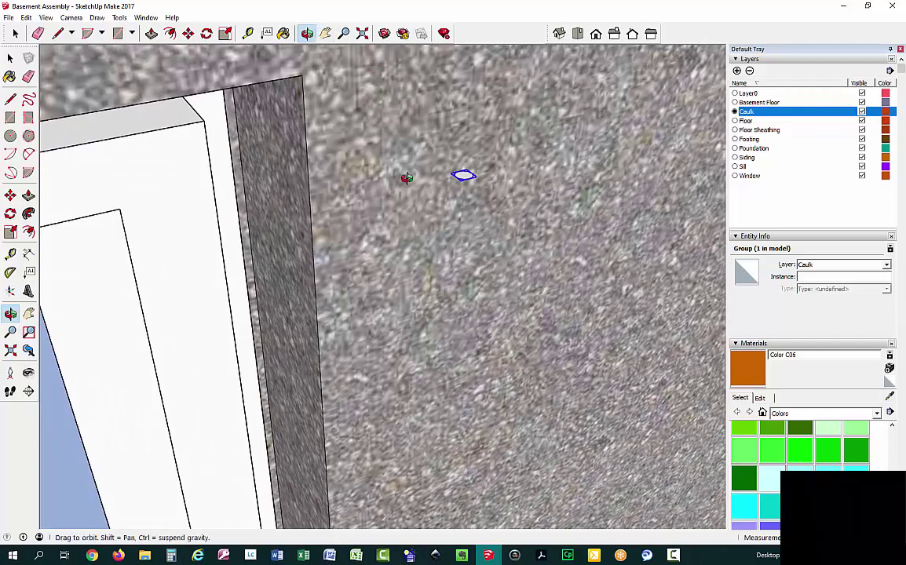
pyautogui.moveTo(365, 161); pyautogui.dragTo(467, 208)
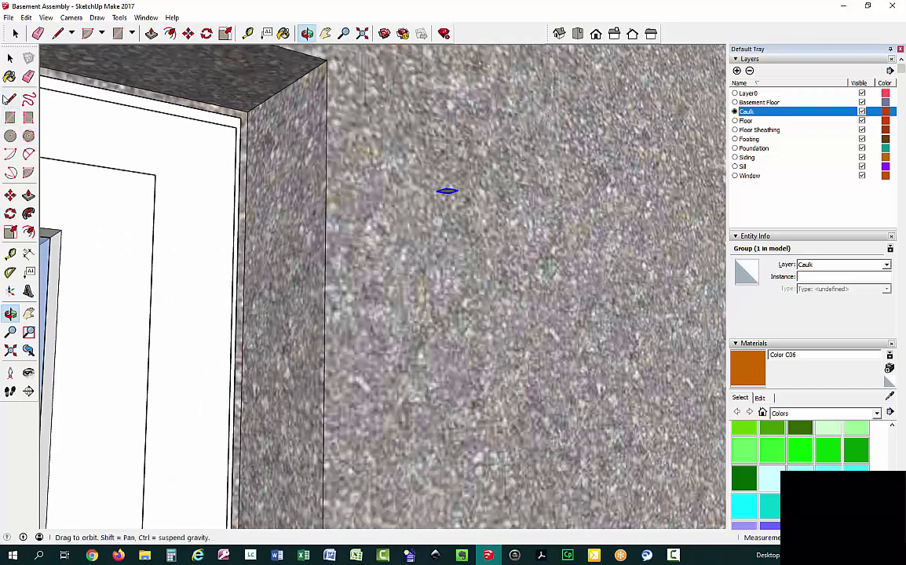
pyautogui.click(10, 99)
pyautogui.scroll(6, 446, 194)
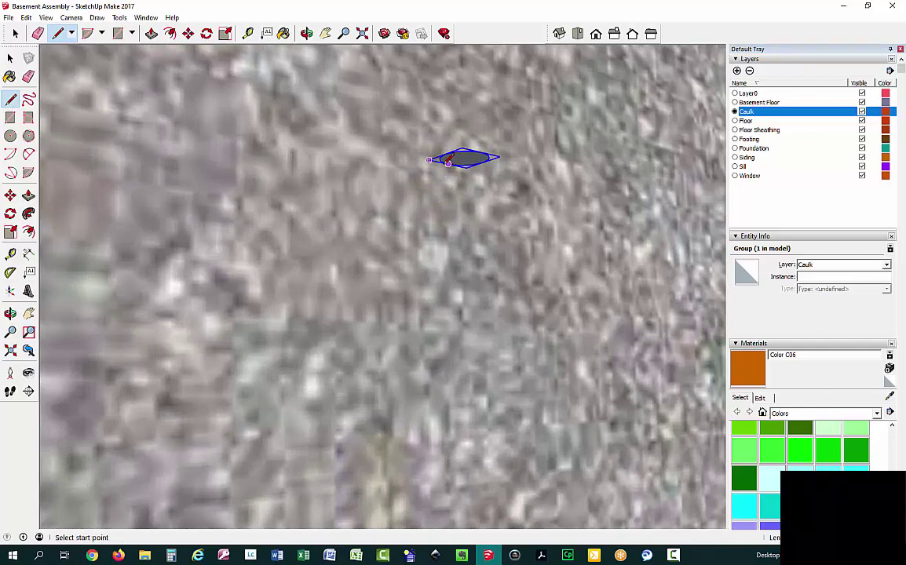
pyautogui.click(448, 162)
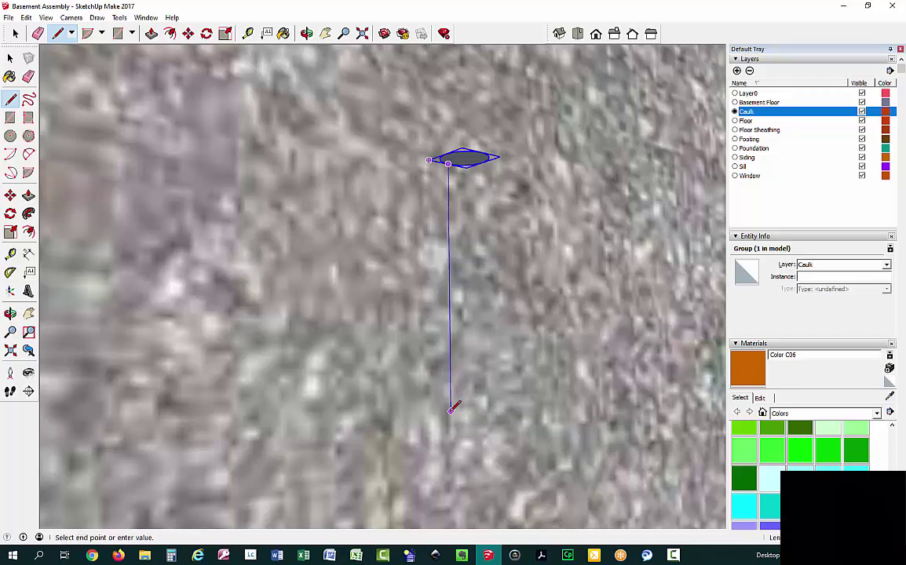
pyautogui.press('Return')
pyautogui.scroll(-3, 454, 403)
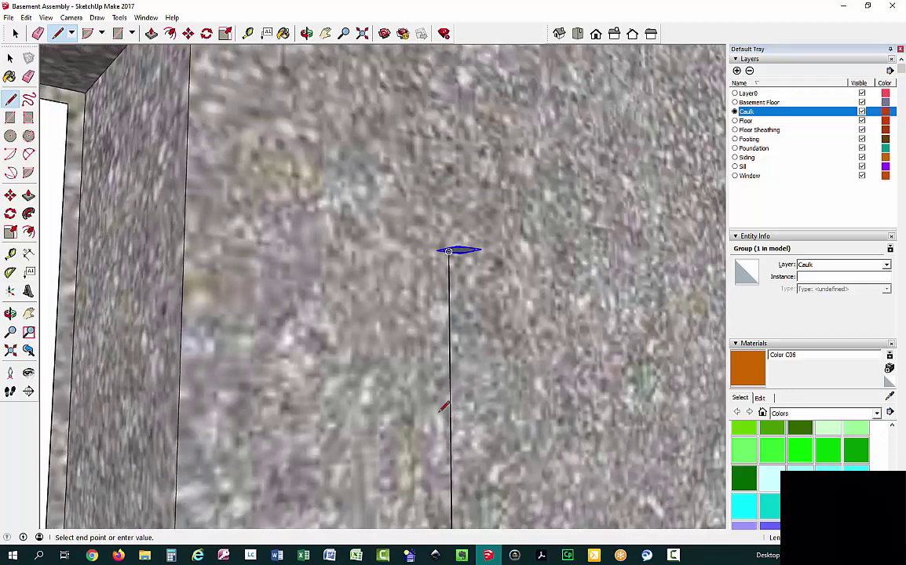
# Try to extrude the grouped circle along the vertical line with Follow Me.
pyautogui.click(325, 33)
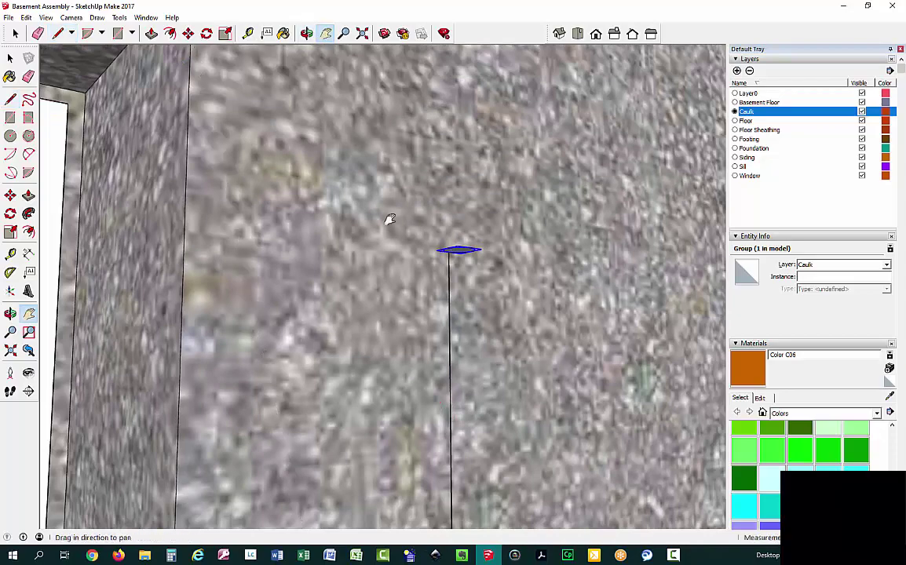
pyautogui.moveTo(388, 218); pyautogui.dragTo(351, 111)
pyautogui.scroll(-5, 351, 111)
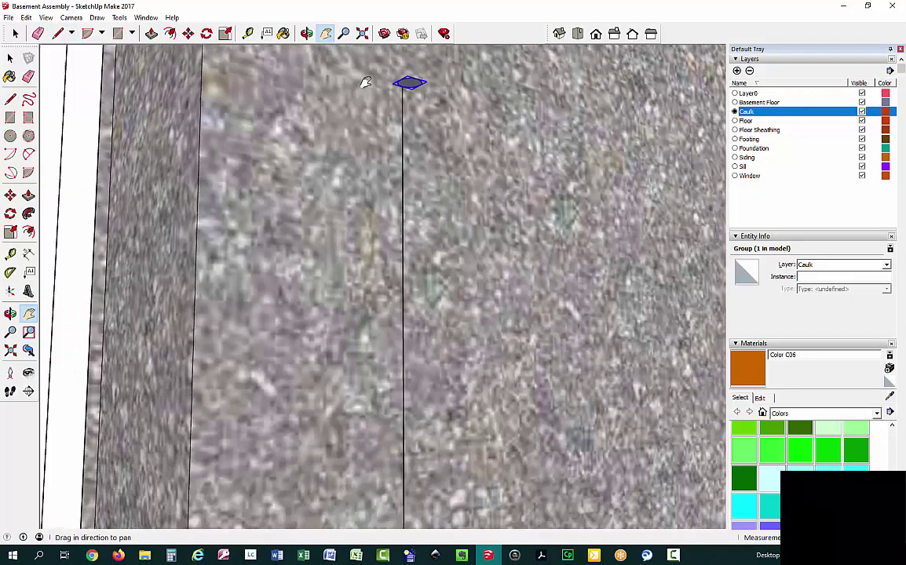
pyautogui.scroll(-1, 366, 86)
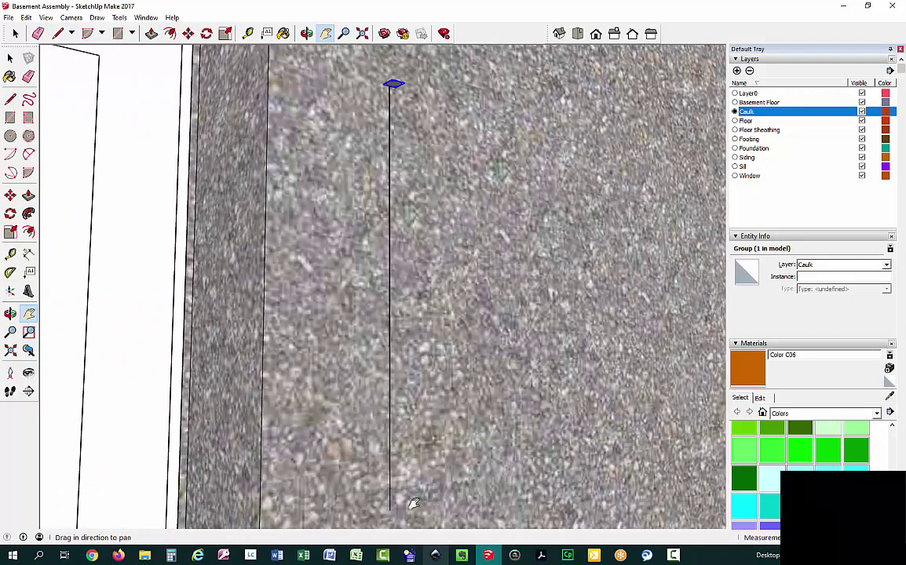
pyautogui.click(29, 214)
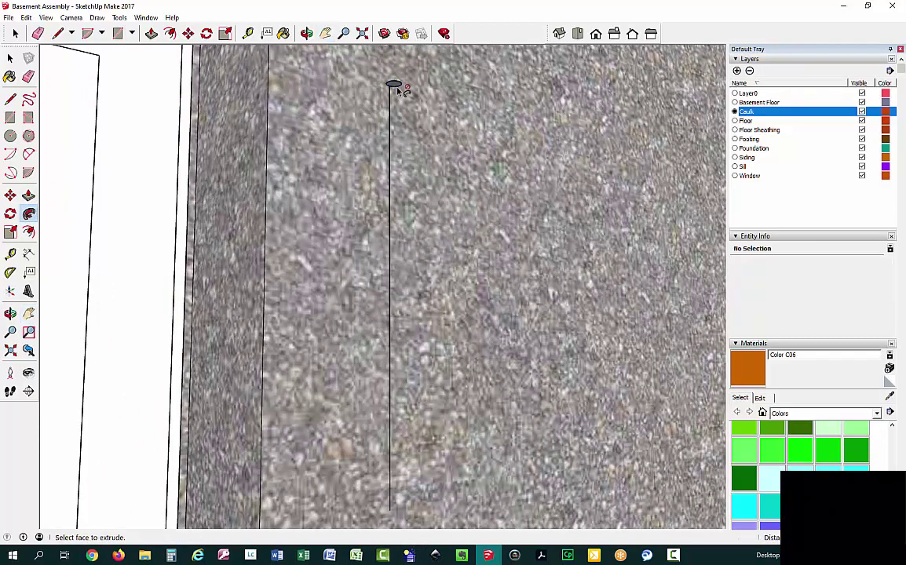
pyautogui.scroll(6, 397, 86)
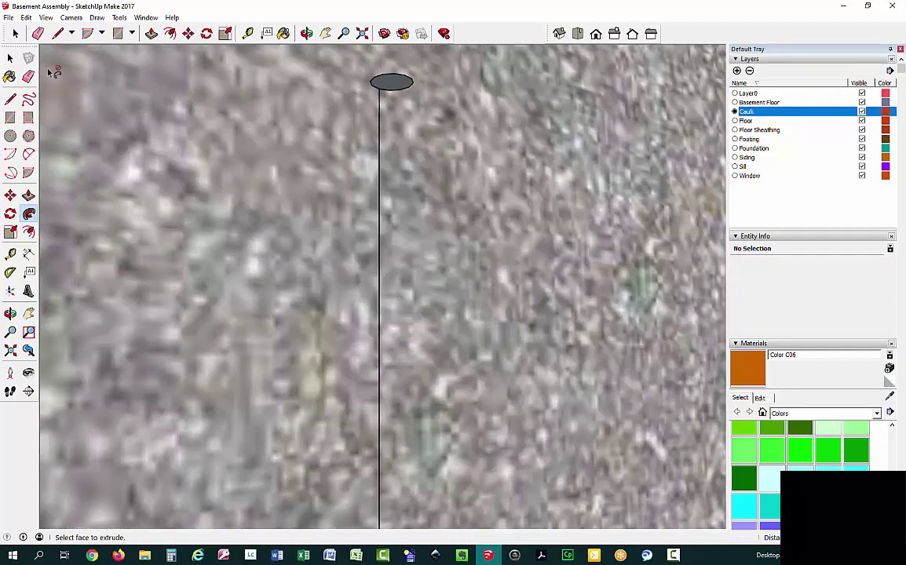
# Open the circle's group for editing.
pyautogui.click(10, 58)
pyautogui.click(392, 84)
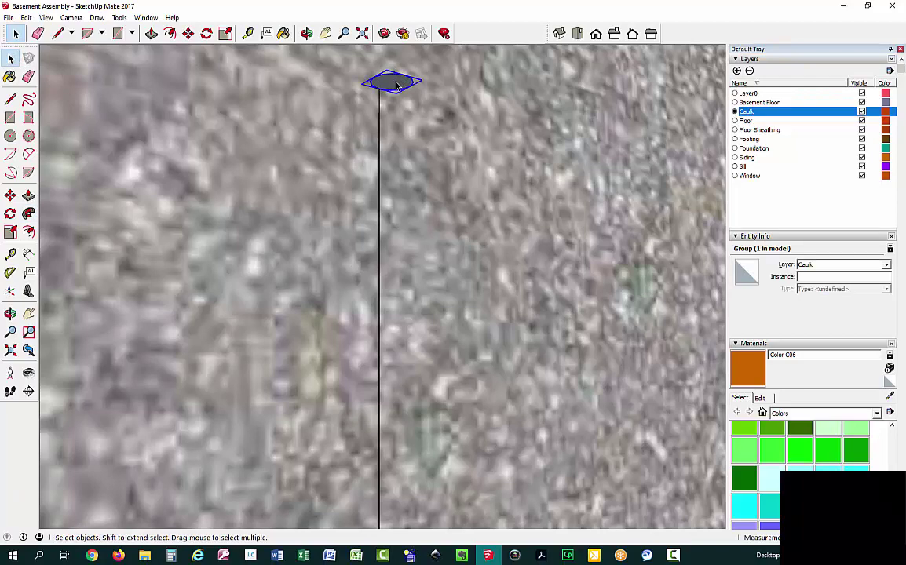
pyautogui.rightClick(397, 86)
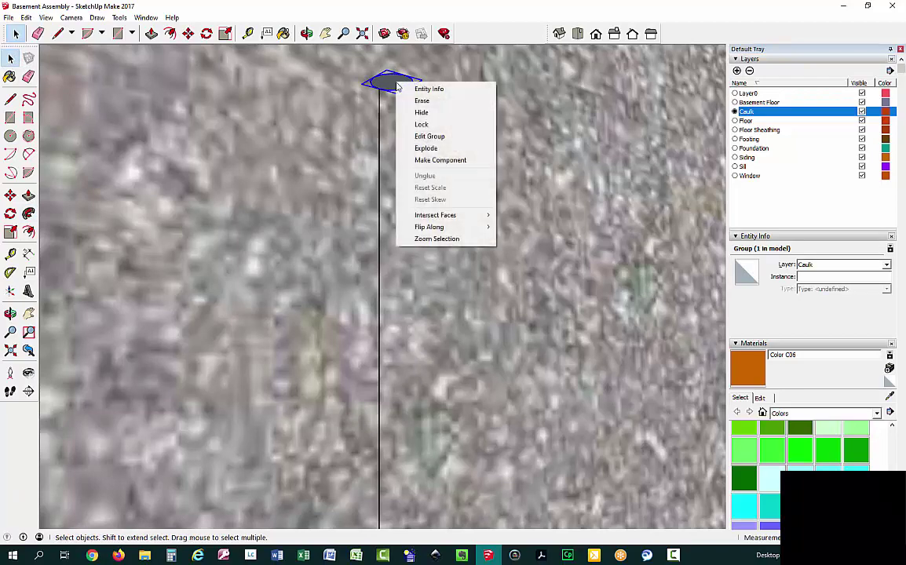
pyautogui.click(428, 137)
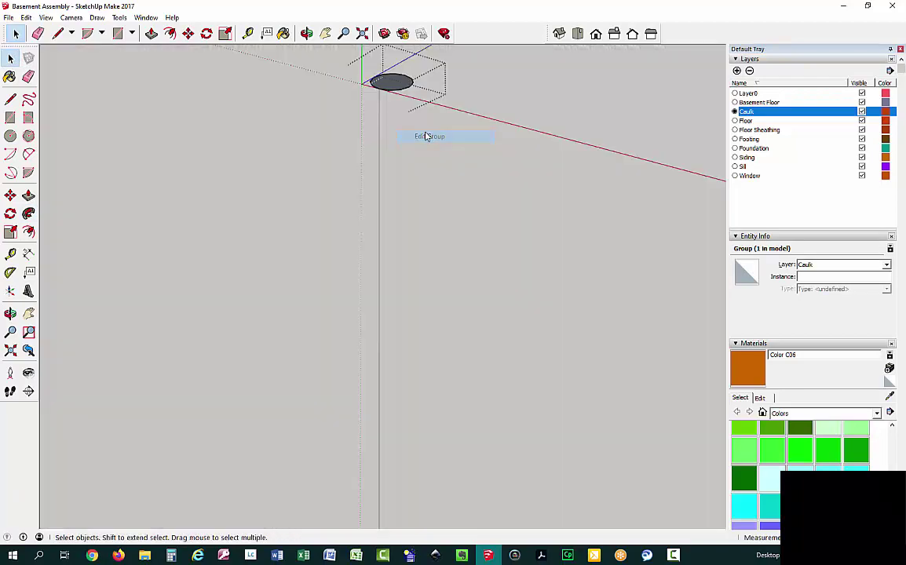
# Try to sweep the circle's face with Follow Me along the vertical line outside the group.
pyautogui.click(28, 214)
pyautogui.click(390, 86)
pyautogui.scroll(2, 401, 79)
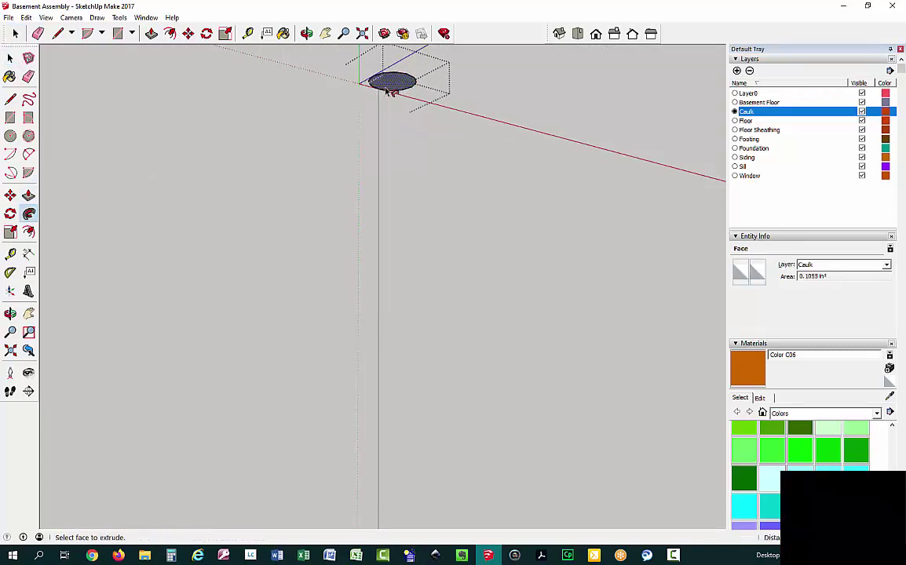
pyautogui.scroll(-1, 399, 83)
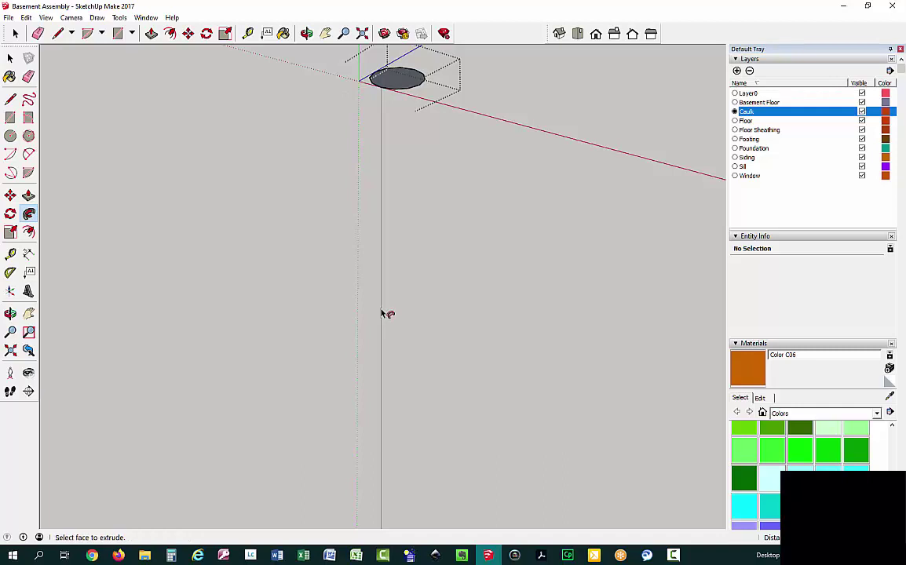
pyautogui.scroll(-3, 382, 313)
pyautogui.scroll(-1, 382, 306)
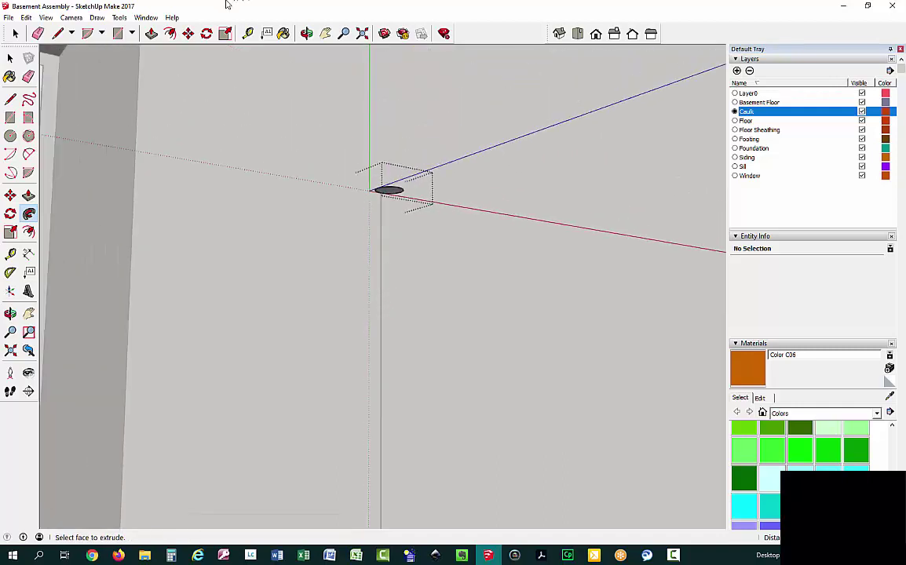
# Draw a vertical path line inside the group, starting at the circle's edge and running down over the existing line.
pyautogui.click(10, 98)
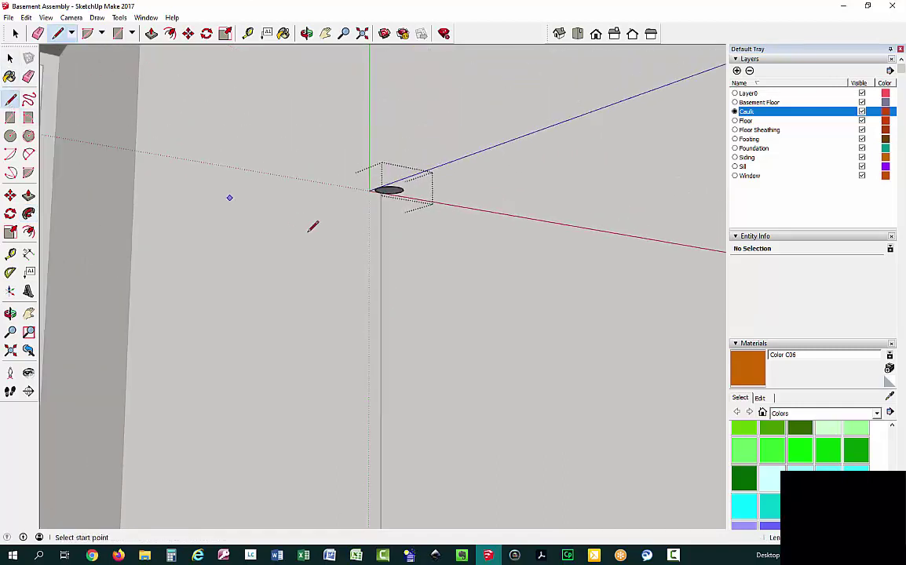
pyautogui.click(380, 192)
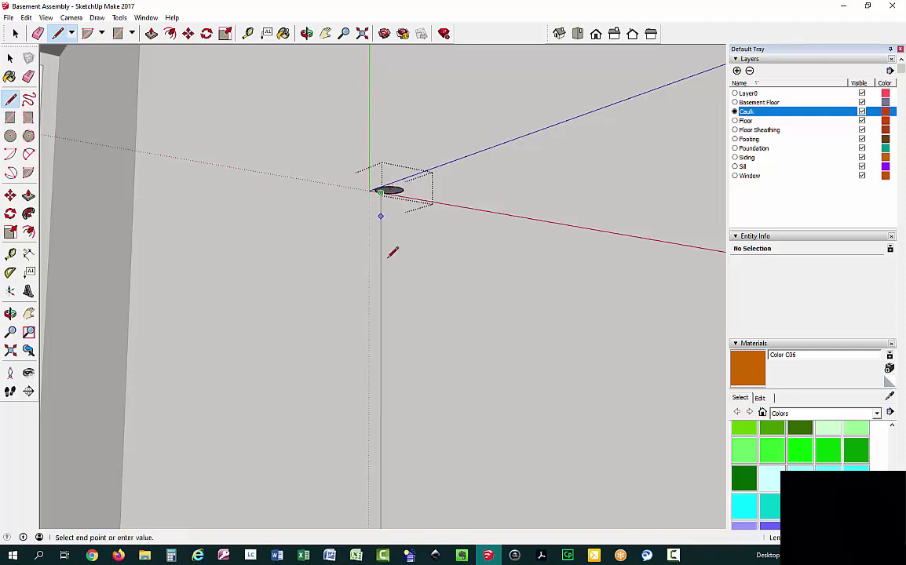
pyautogui.click(380, 437)
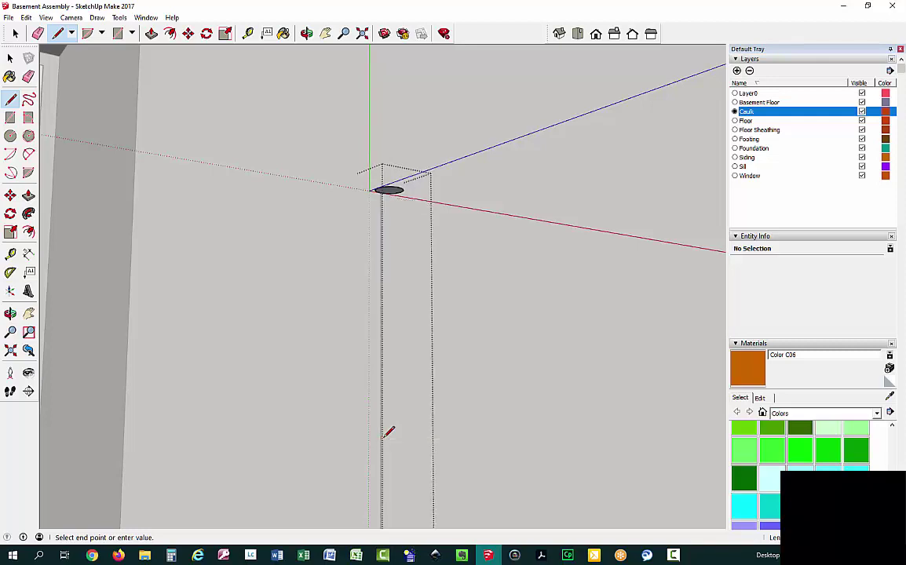
# Sweep the circle's face down the path line inside the group with Follow Me to form a round caulk bead.
pyautogui.click(28, 212)
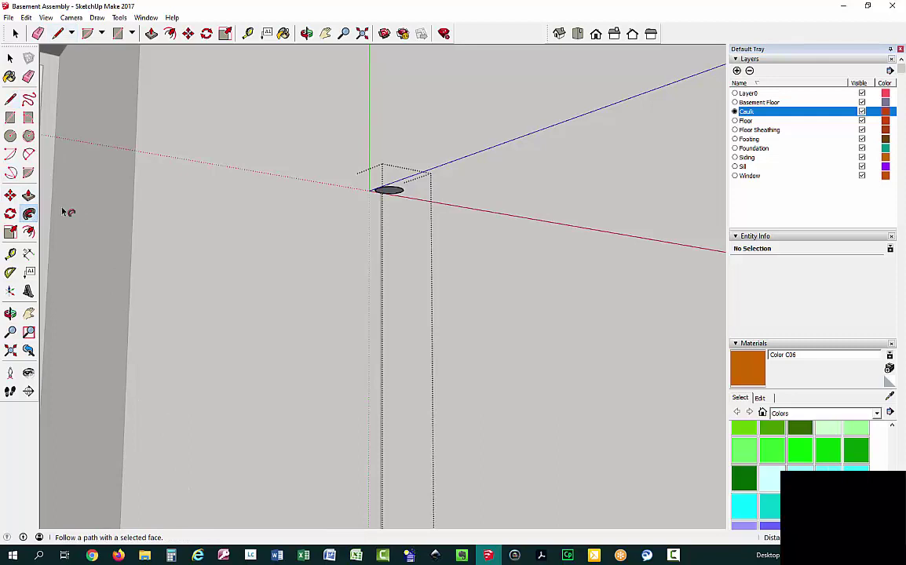
pyautogui.click(391, 195)
pyautogui.click(407, 236)
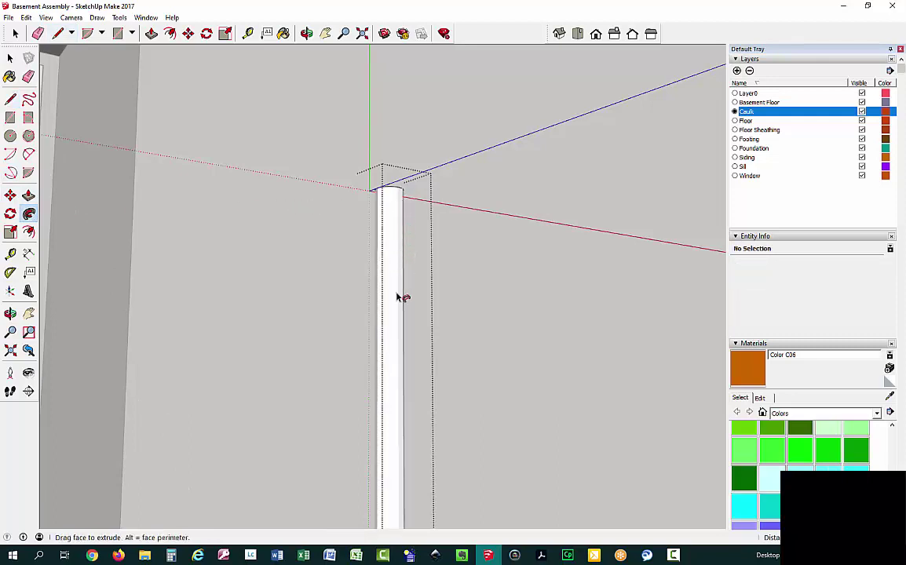
pyautogui.scroll(-3, 394, 373)
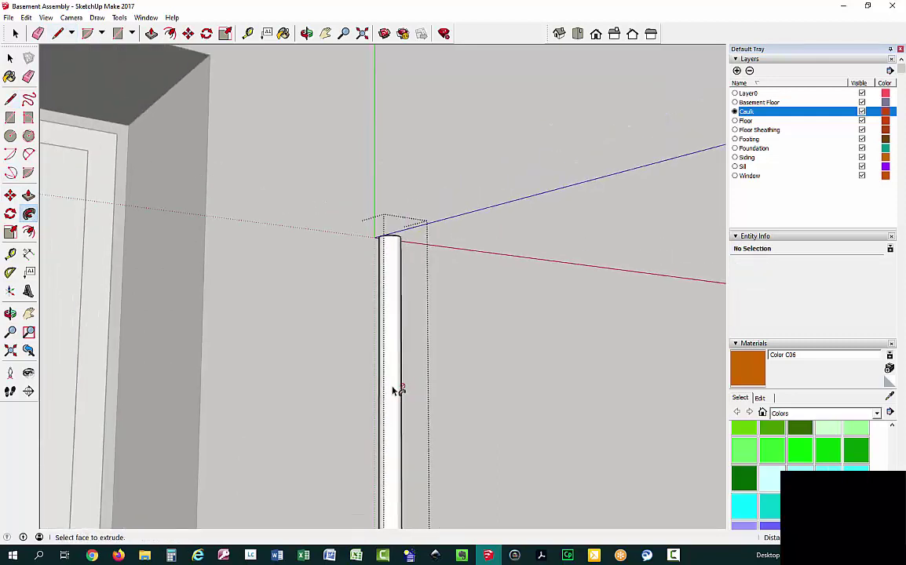
# Close the caulk bead's group and select the finished bead as a whole.
pyautogui.click(307, 33)
pyautogui.moveTo(318, 118); pyautogui.dragTo(351, 298)
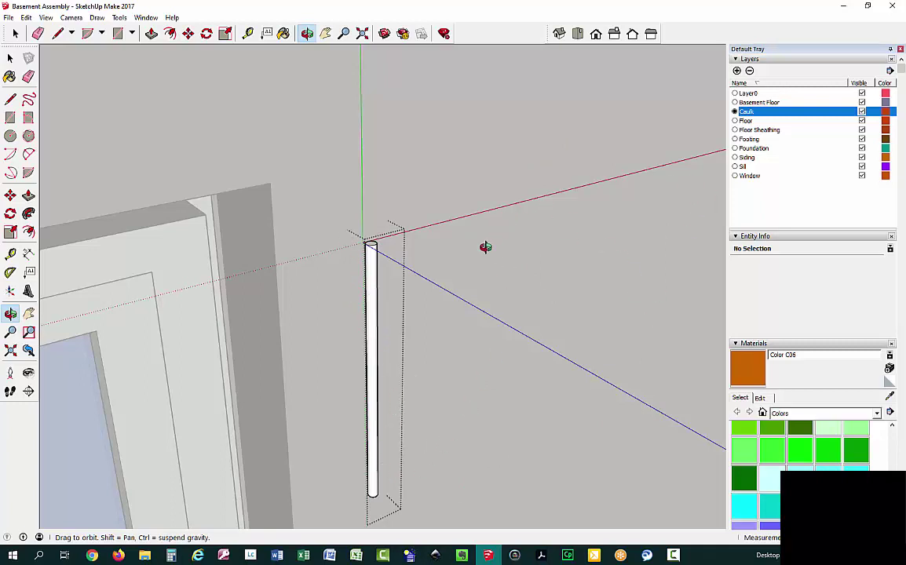
pyautogui.moveTo(314, 314); pyautogui.dragTo(314, 300)
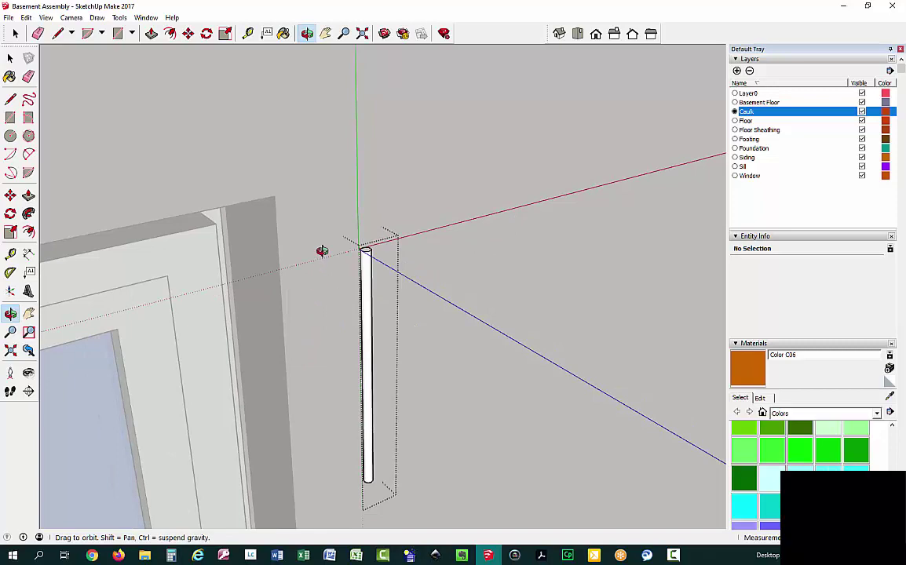
pyautogui.click(10, 58)
pyautogui.click(282, 187)
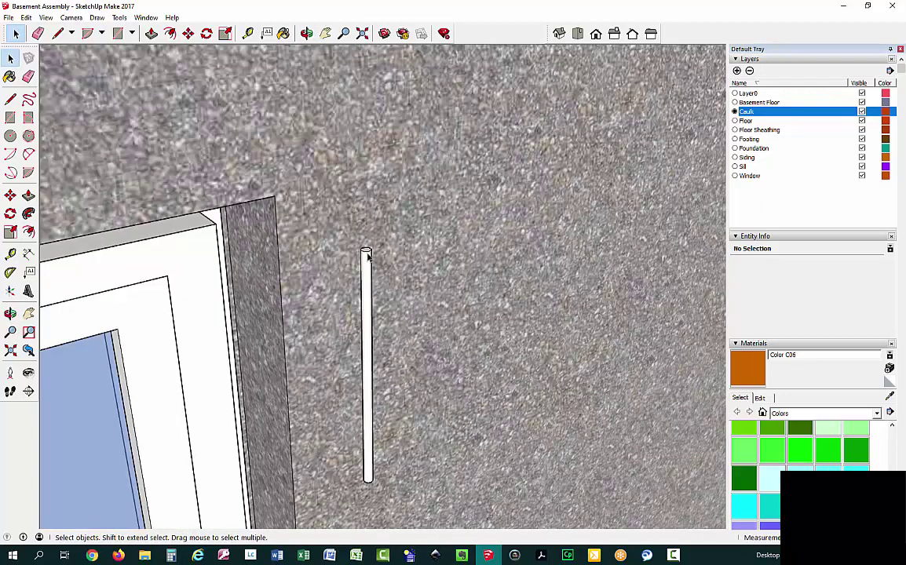
pyautogui.click(367, 259)
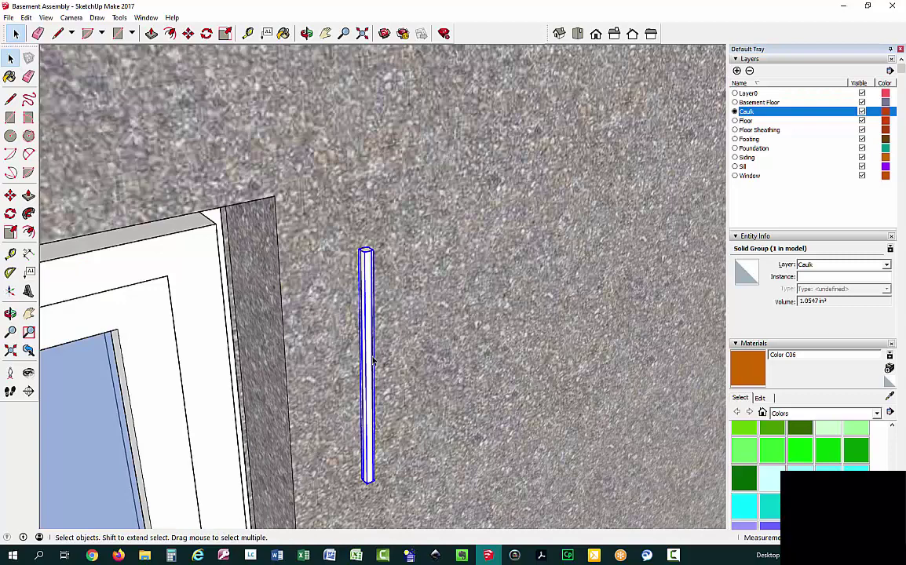
pyautogui.rightClick(367, 267)
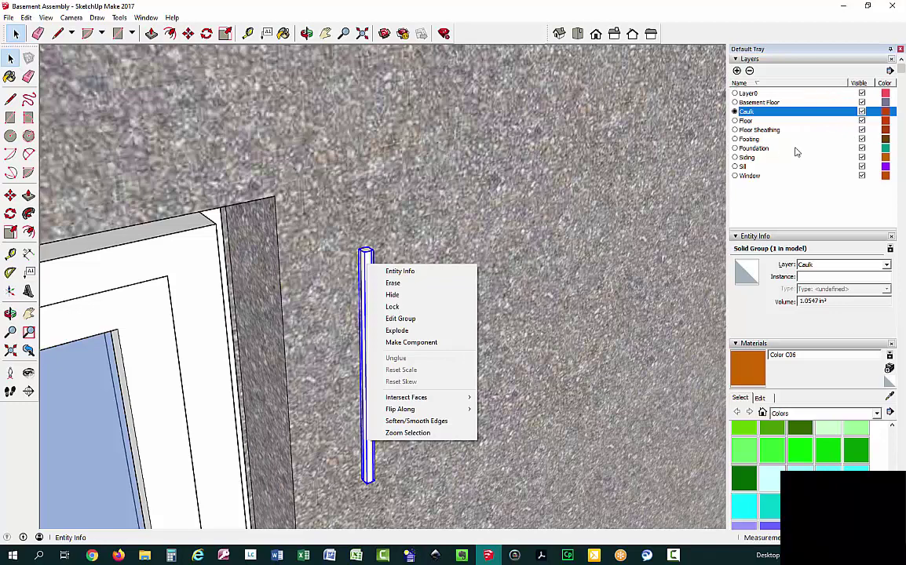
# Hide the Foundation layer and move the caulk bead by its top corner onto the upper outer corner of the window frame.
pyautogui.click(862, 148)
pyautogui.click(862, 149)
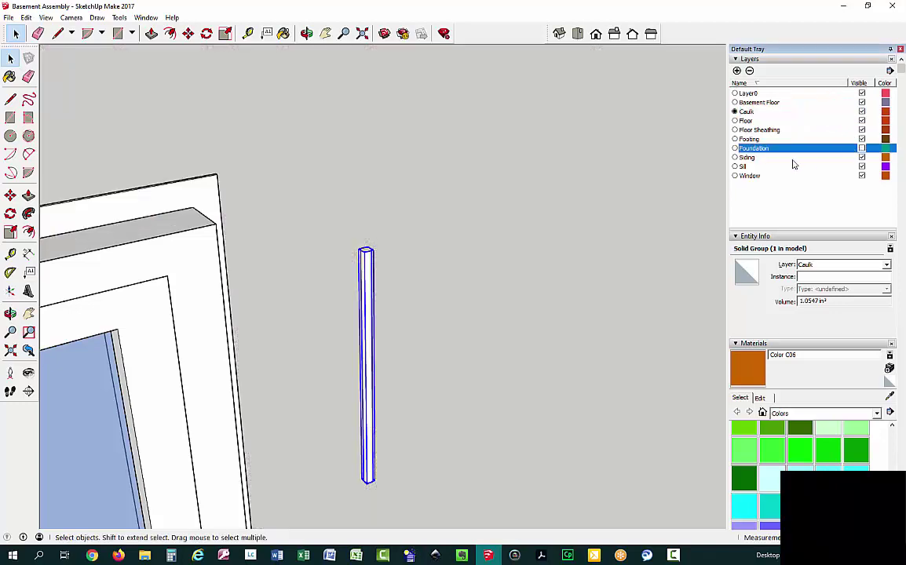
pyautogui.click(189, 33)
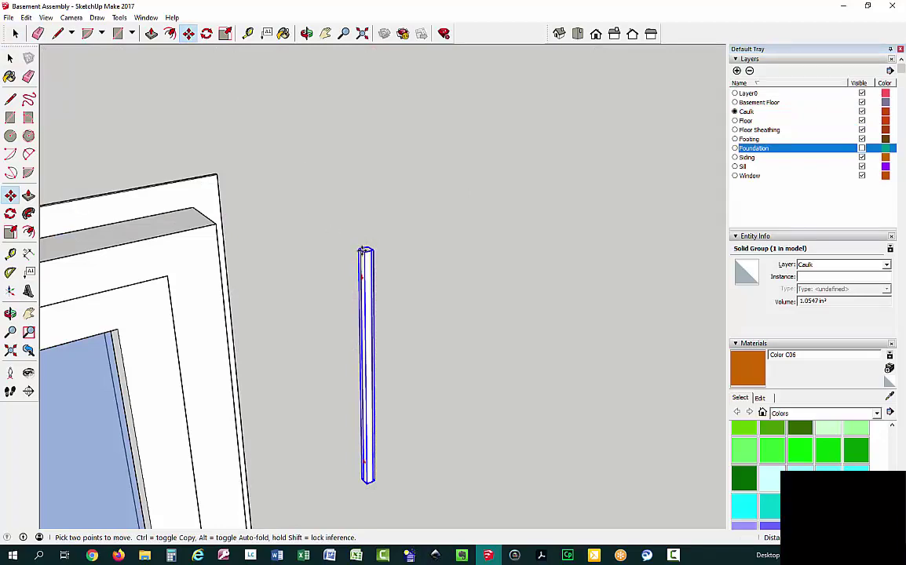
pyautogui.click(365, 252)
pyautogui.scroll(3, 234, 174)
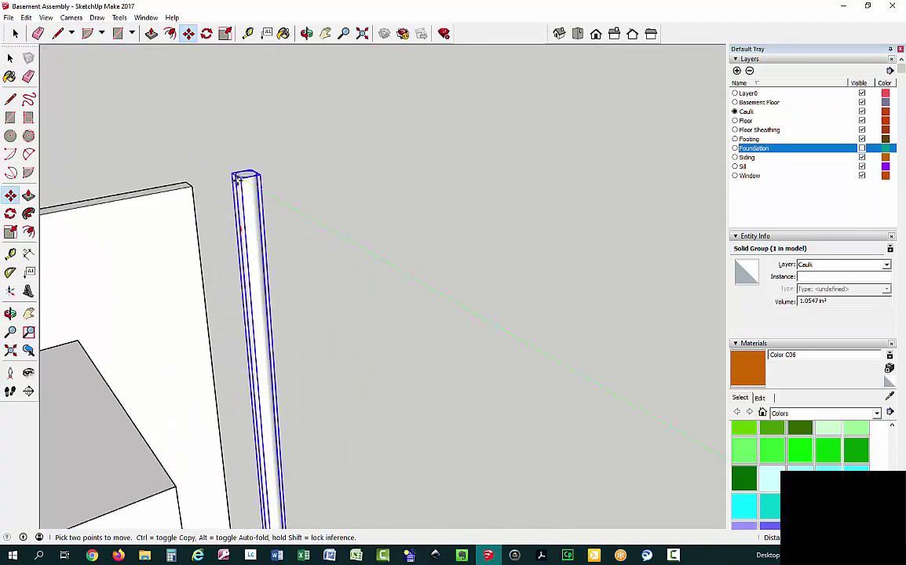
pyautogui.scroll(2, 235, 174)
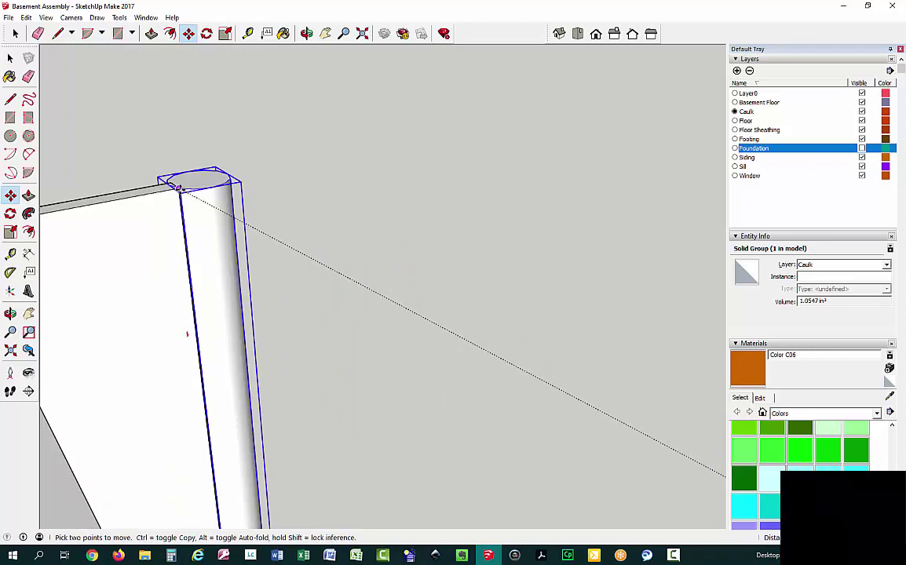
pyautogui.click(179, 189)
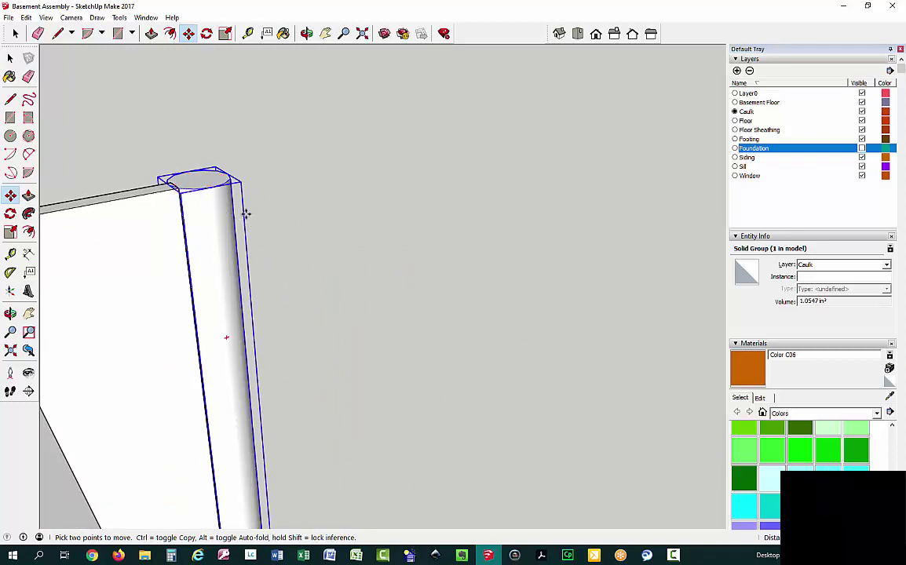
# Make the Foundation layer visible again and view the caulk bead in the gap at the window's upper corner.
pyautogui.click(861, 148)
pyautogui.scroll(-6, 551, 246)
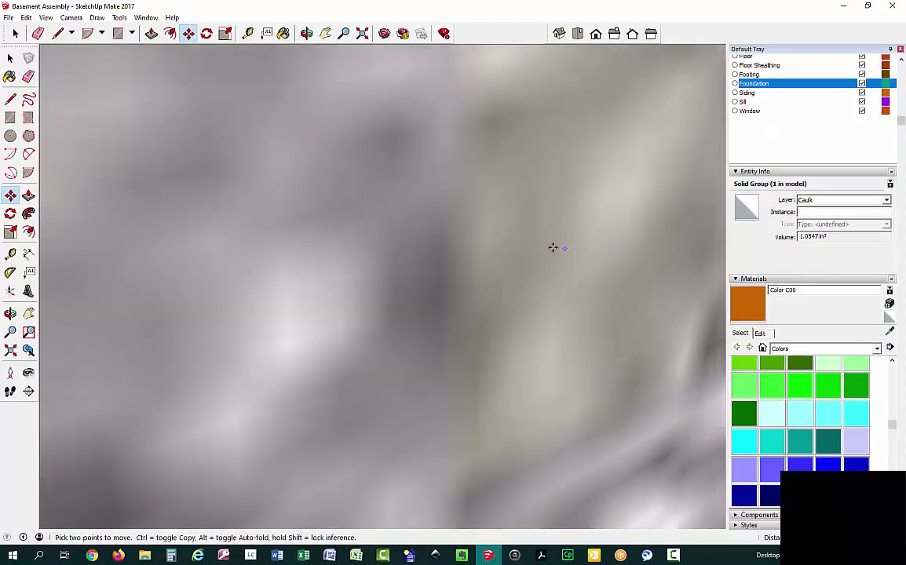
pyautogui.scroll(-5, 489, 180)
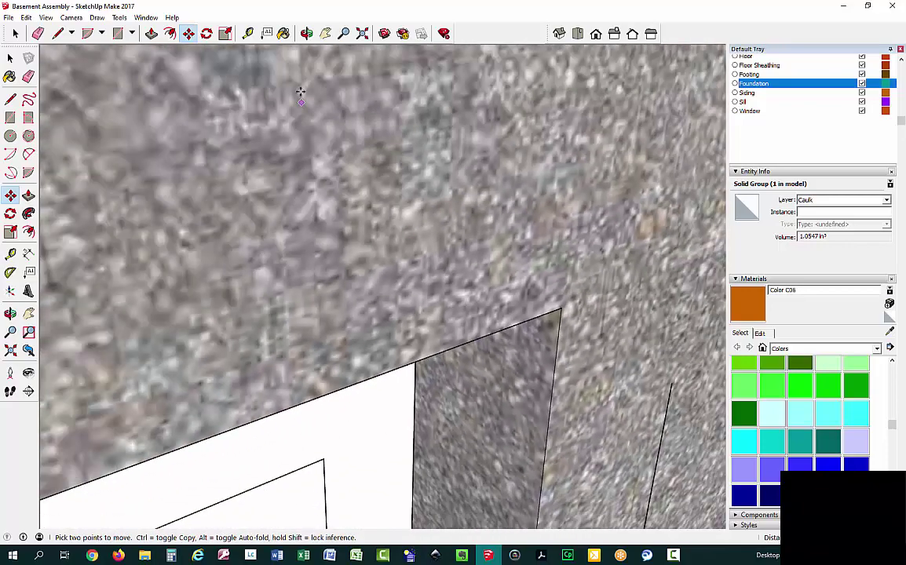
pyautogui.click(306, 33)
pyautogui.moveTo(467, 386); pyautogui.dragTo(408, 301)
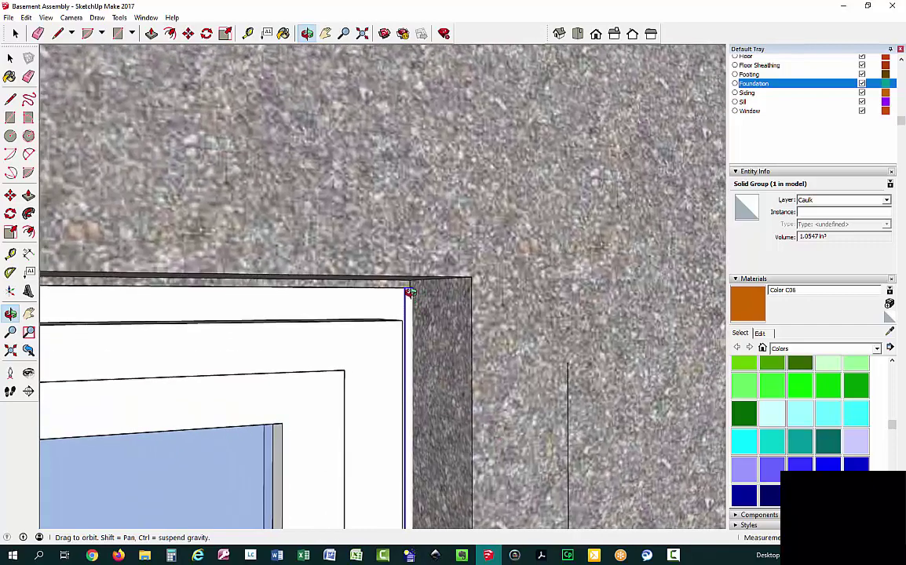
pyautogui.click(325, 33)
pyautogui.moveTo(482, 358); pyautogui.dragTo(446, 203)
pyautogui.moveTo(475, 165)
pyautogui.mouseDown()
pyautogui.moveTo(428, 203)
pyautogui.moveTo(425, 197)
pyautogui.mouseUp()
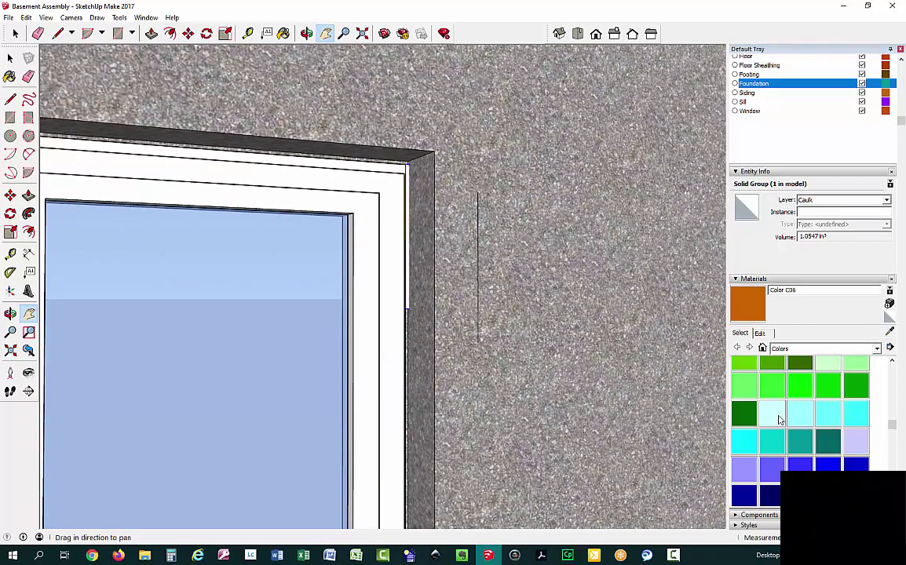
# Paint the caulk bead with the bright green Color G05.
pyautogui.click(802, 390)
pyautogui.scroll(3, 384, 243)
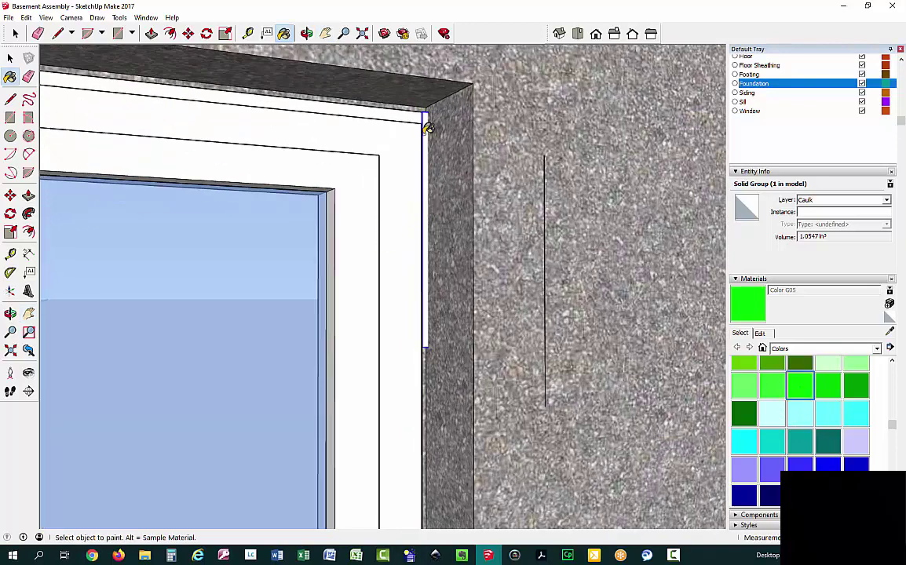
pyautogui.click(427, 131)
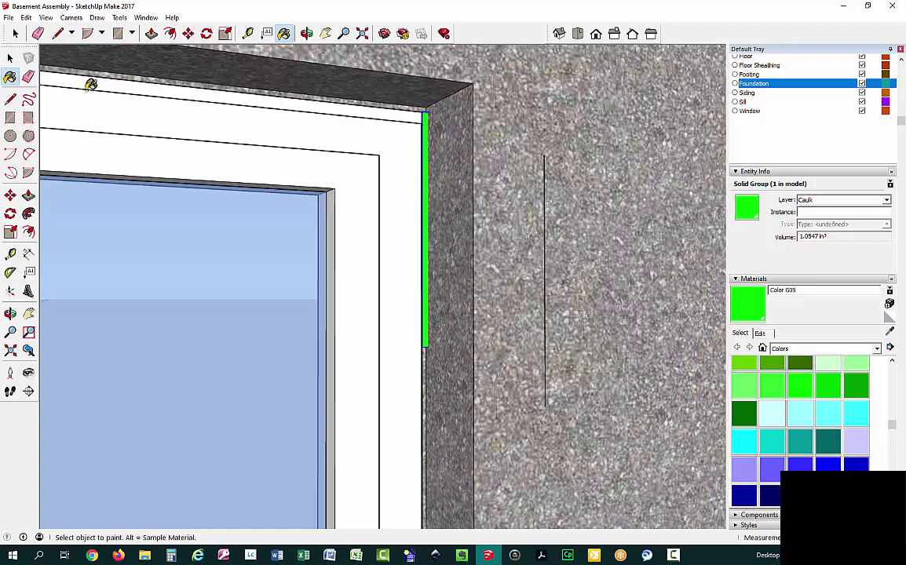
# Delete the leftover vertical line on the foundation wall beside the window opening.
pyautogui.click(16, 34)
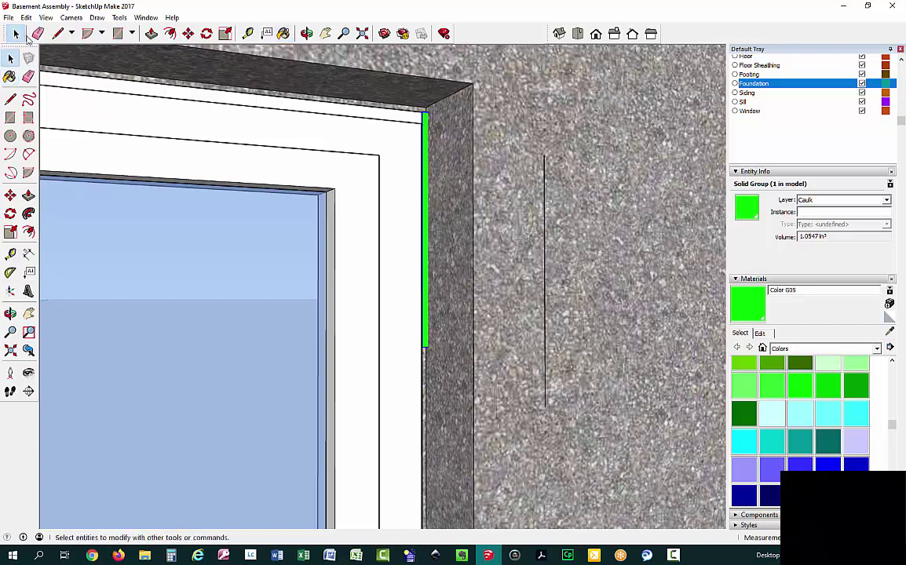
pyautogui.click(545, 219)
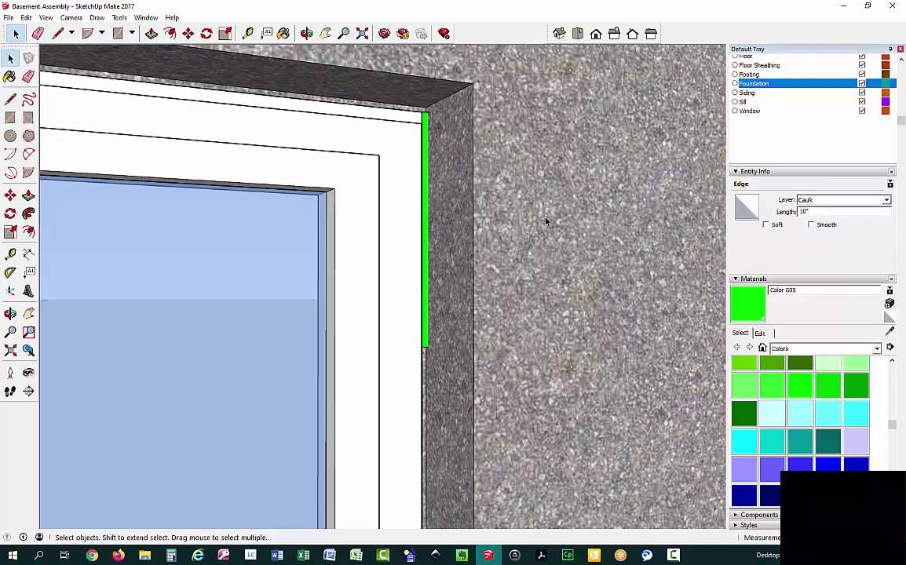
pyautogui.click(512, 210)
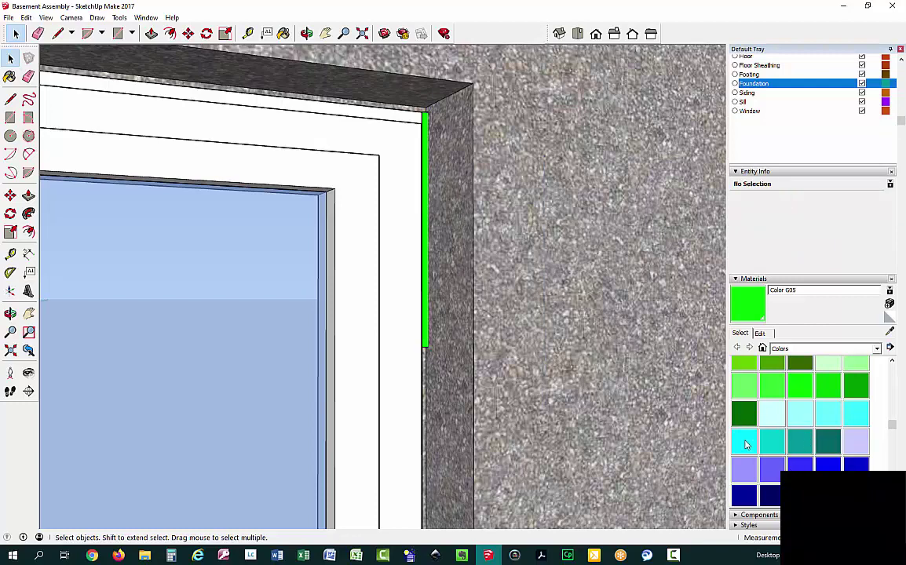
# Paint the caulk bead with the blue-violet Color I03.
pyautogui.scroll(-2, 318, 215)
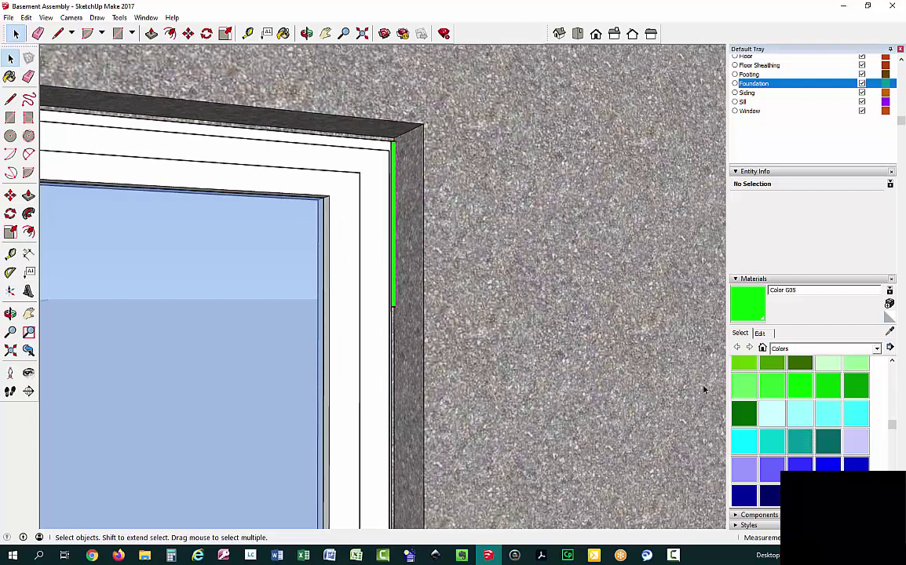
pyautogui.click(771, 470)
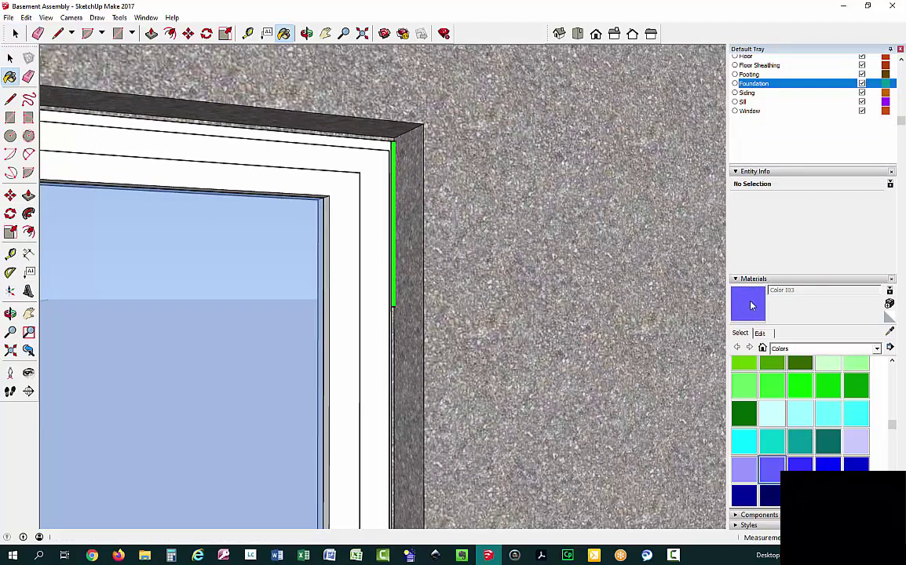
pyautogui.click(393, 209)
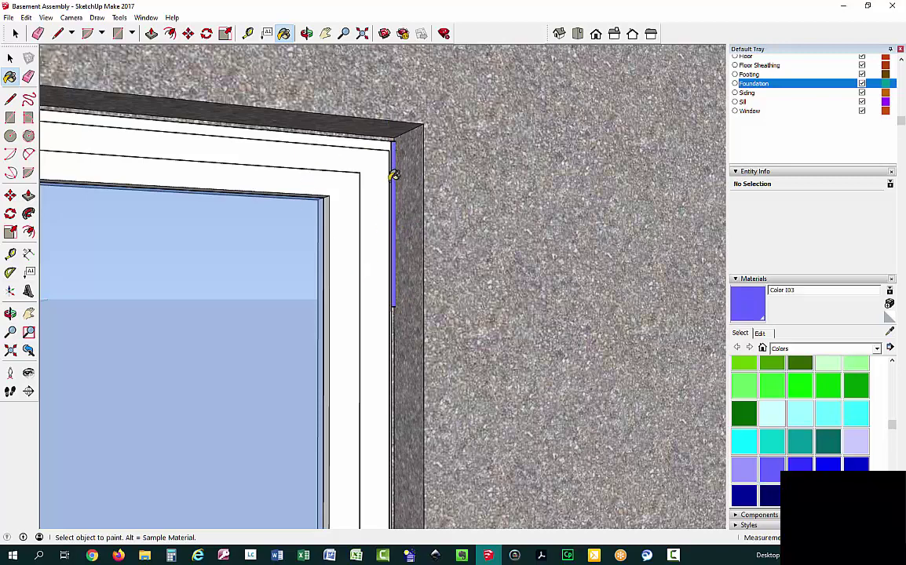
# Paint the caulk bead with the light purple Color J02 and examine how it stands out in the window gap.
pyautogui.scroll(-5, 814, 436)
pyautogui.scroll(4, 814, 431)
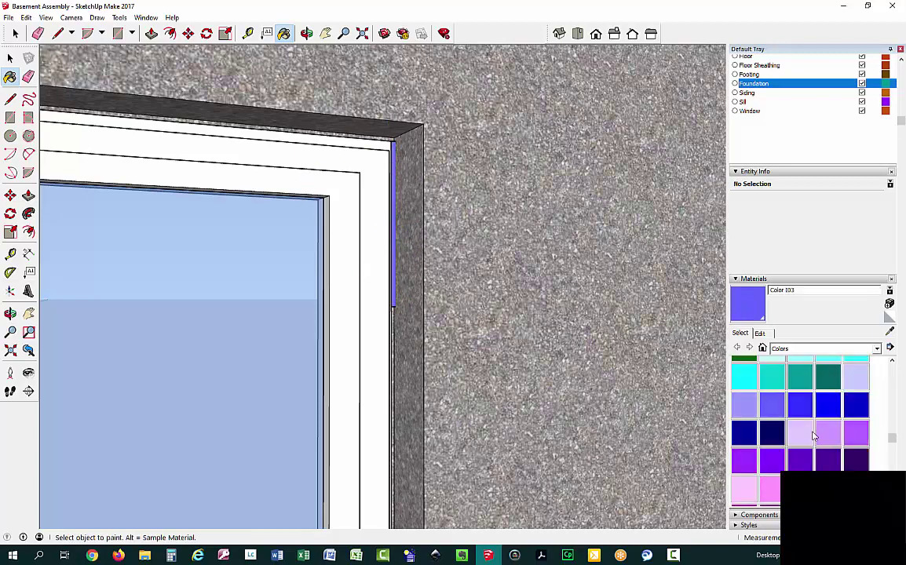
pyautogui.click(830, 431)
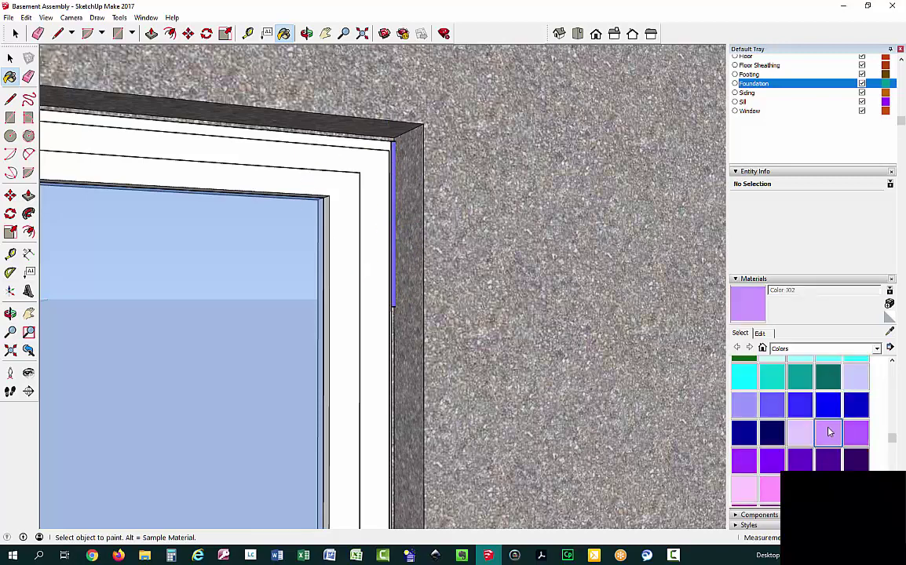
pyautogui.click(398, 207)
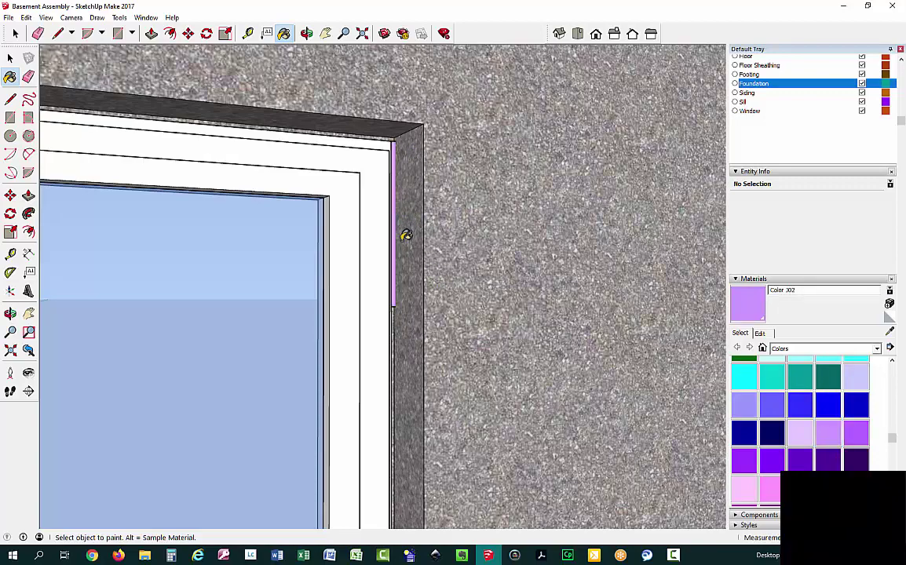
pyautogui.moveTo(406, 235); pyautogui.dragTo(403, 276, button='middle')
pyautogui.scroll(-1, 399, 263)
pyautogui.scroll(3, 394, 202)
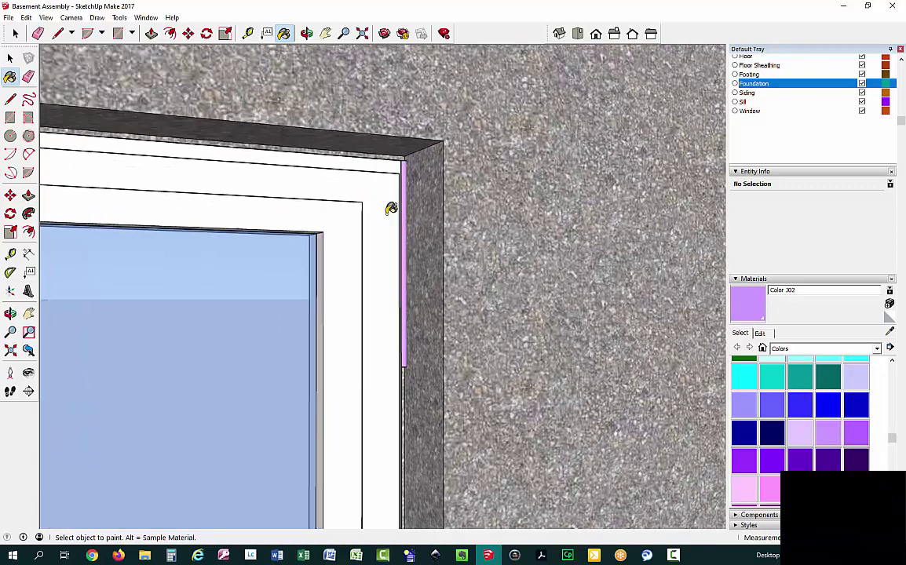
pyautogui.moveTo(411, 157); pyautogui.dragTo(411, 208, button='middle')
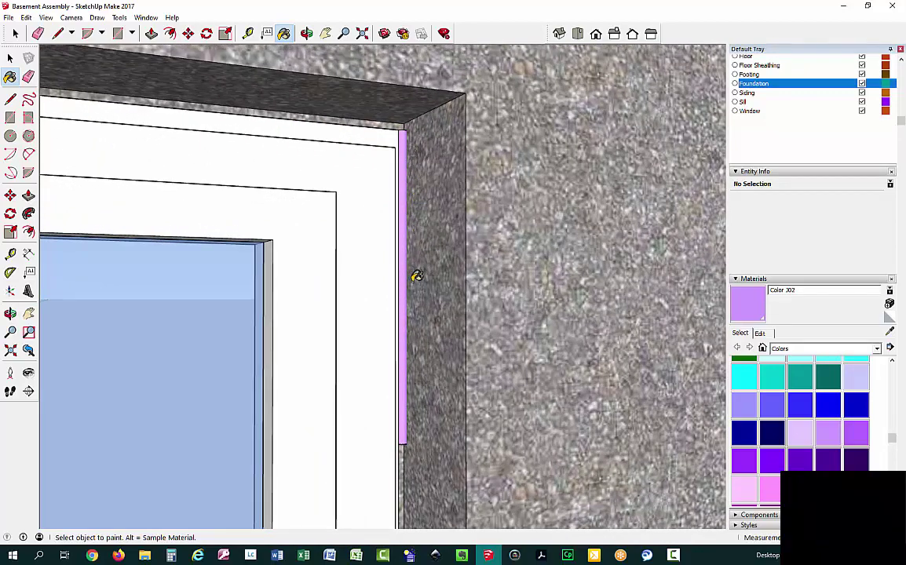
# Paint the caulk bead with the orange-red Color B04.
pyautogui.scroll(-3, 420, 281)
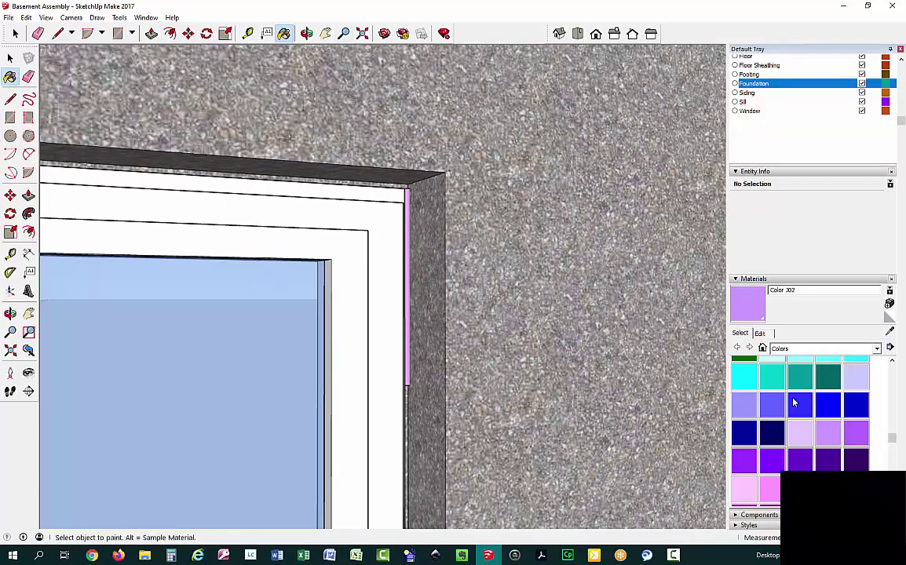
pyautogui.scroll(3, 856, 440)
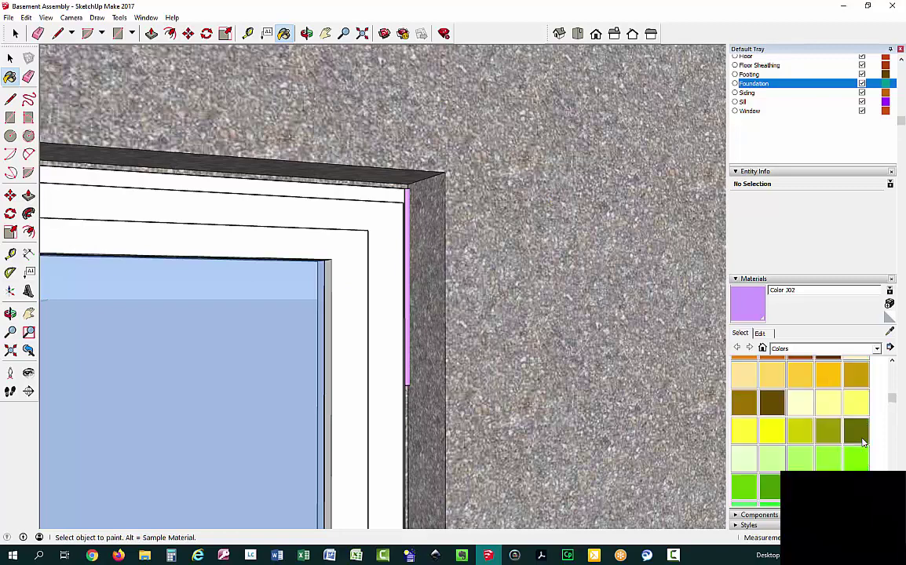
pyautogui.scroll(3, 862, 442)
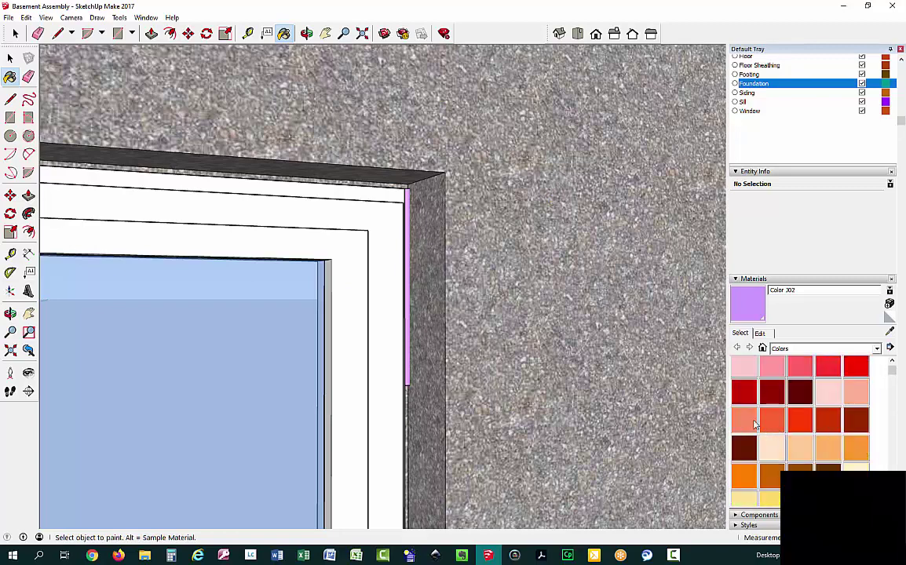
pyautogui.click(769, 422)
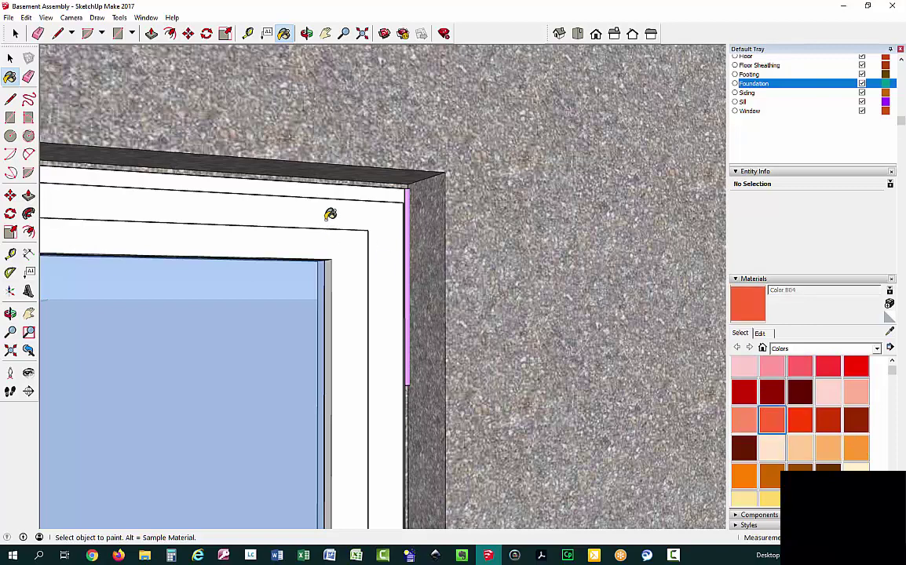
pyautogui.click(409, 219)
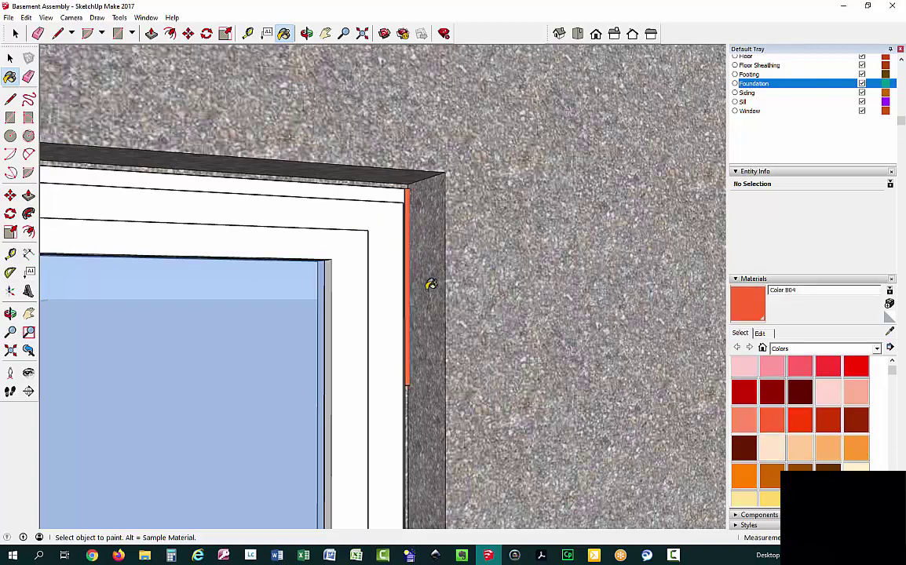
# Paint the caulk bead with the brownish-orange Color C06.
pyautogui.scroll(-1, 428, 284)
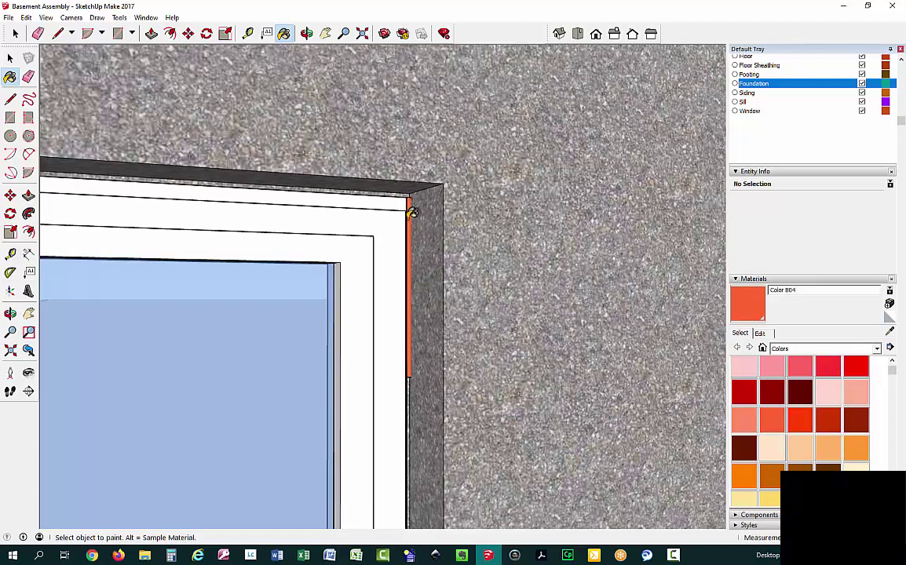
pyautogui.click(771, 477)
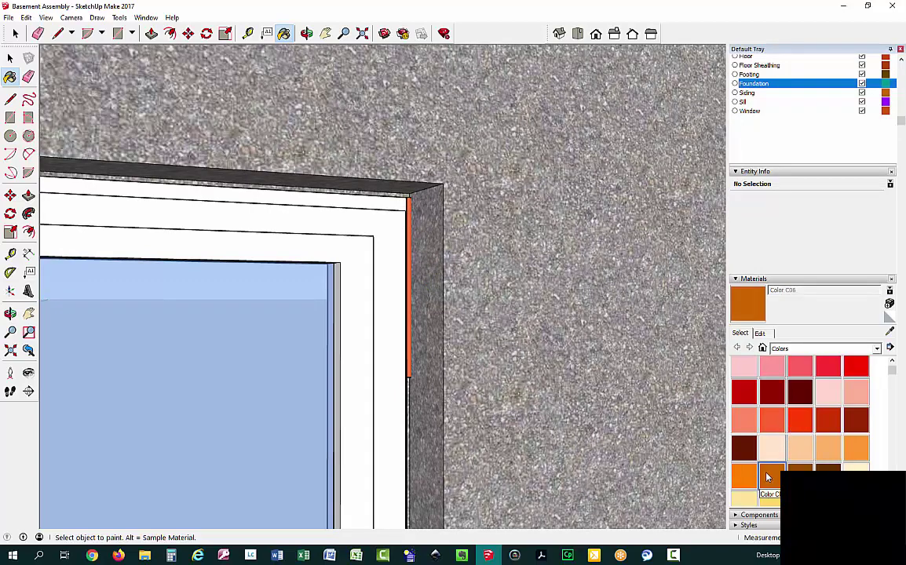
pyautogui.click(413, 214)
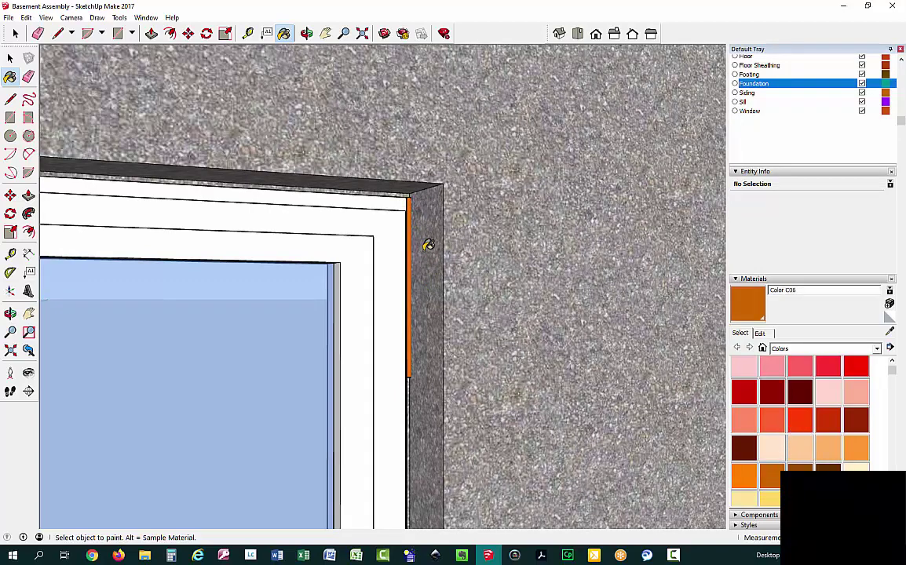
# Try the light orange Color C03 and the stronger orange Color C04 on the caulk bead in turn.
pyautogui.click(828, 449)
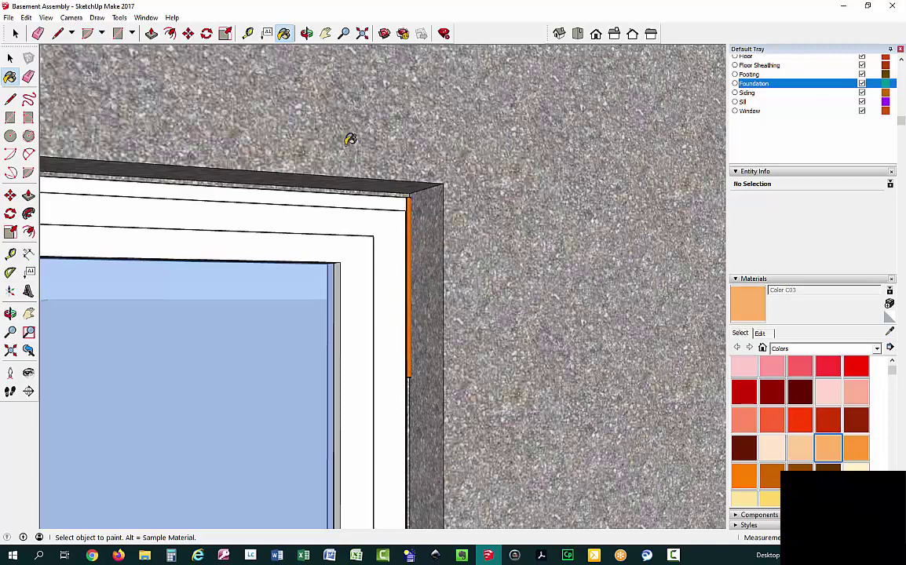
pyautogui.click(411, 211)
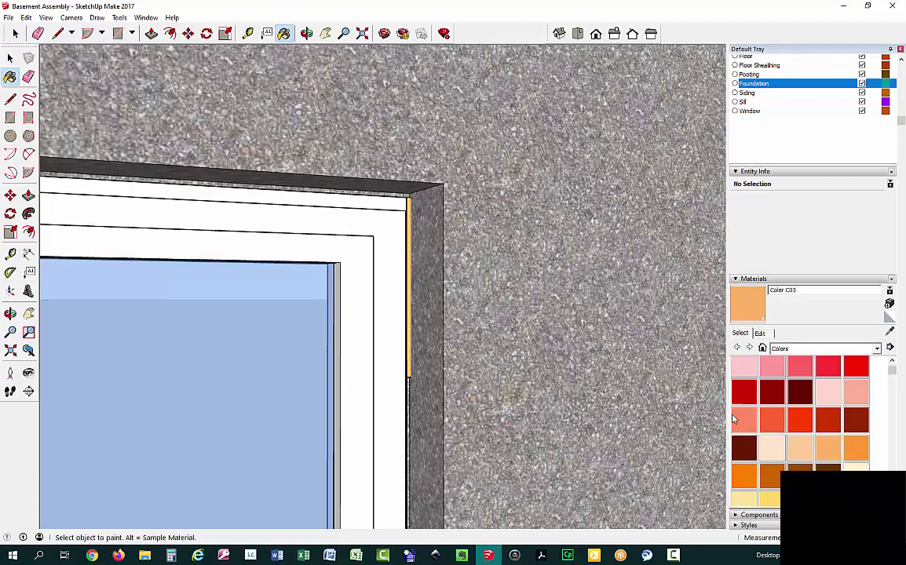
pyautogui.click(854, 449)
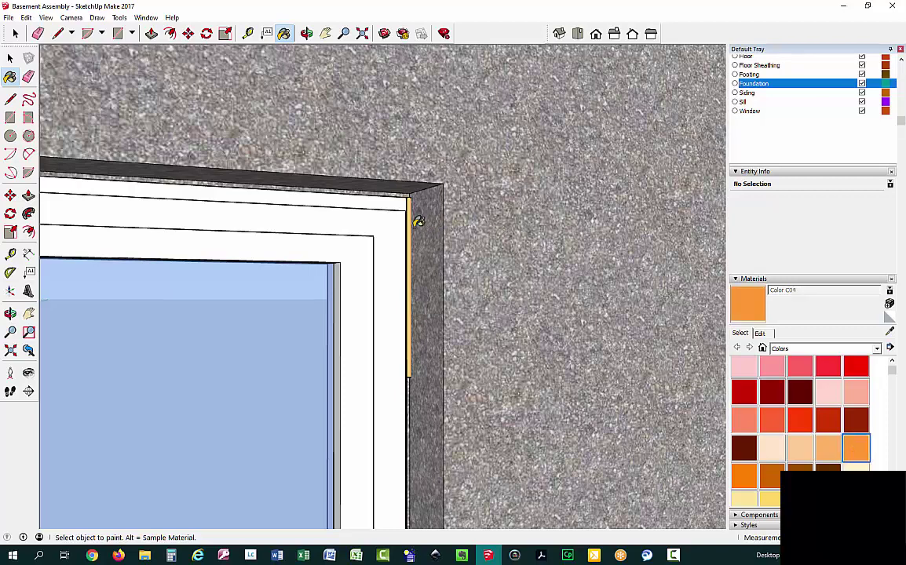
pyautogui.click(410, 224)
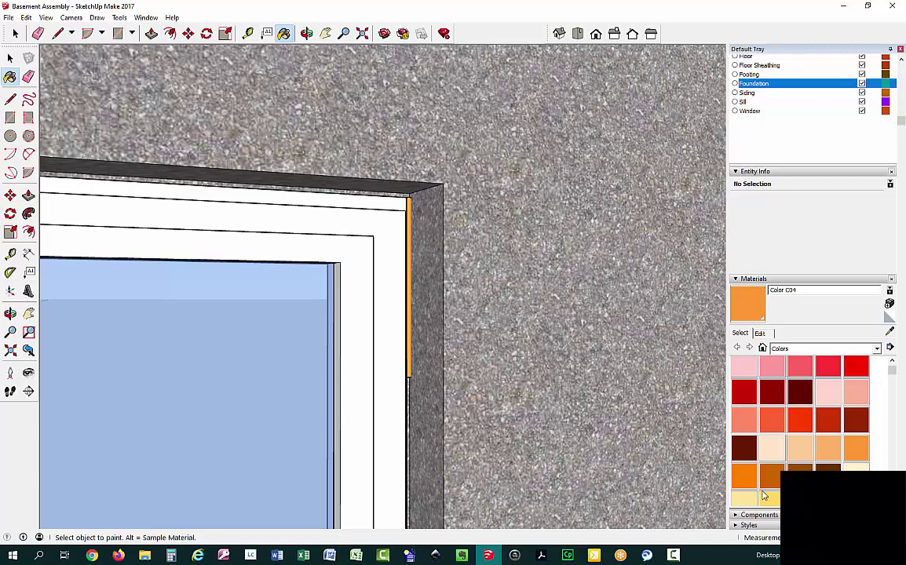
# Try the cream Color D01 on the caulk bead, followed by the brownish-orange Color C06.
pyautogui.click(856, 468)
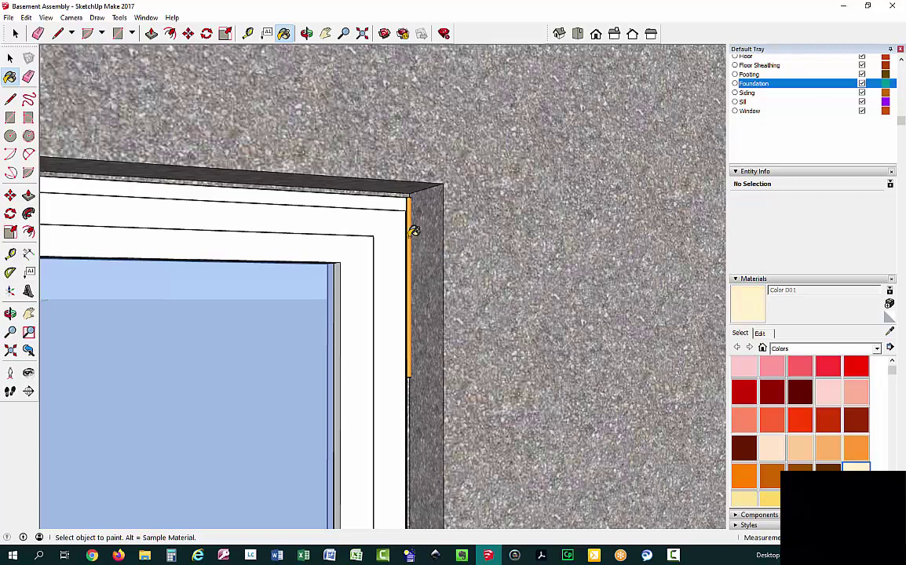
pyautogui.click(414, 230)
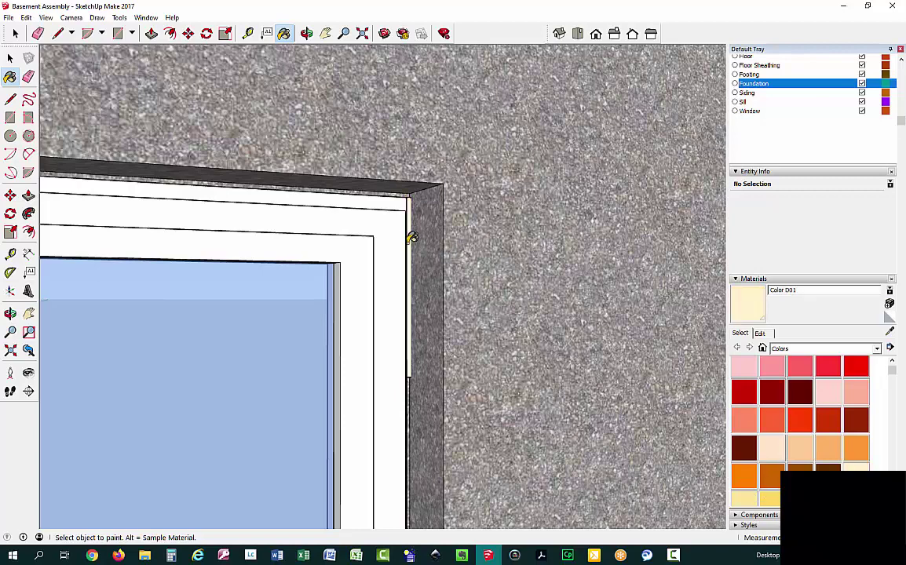
pyautogui.click(769, 479)
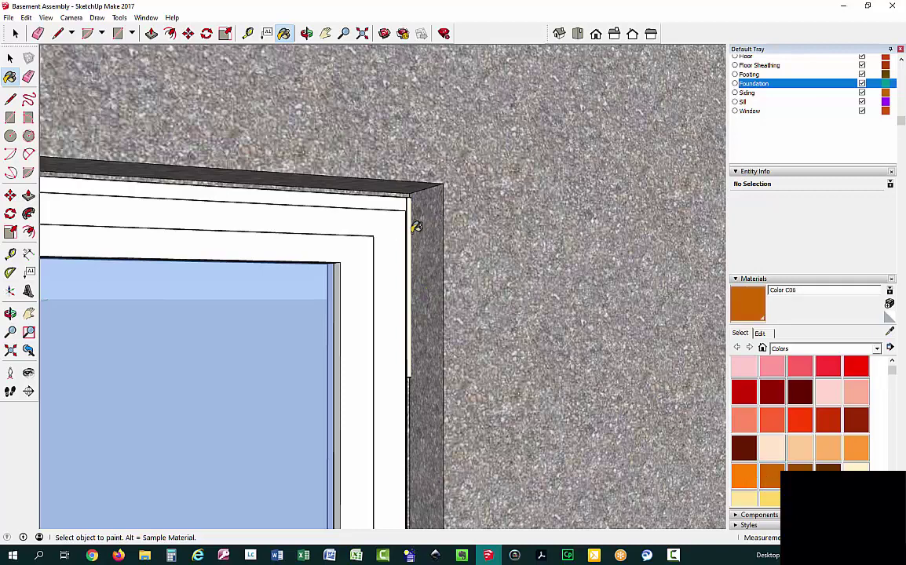
pyautogui.click(415, 229)
# Repaint the caulk bead with the light orange Color C03 and examine it in the window gap from another angle.
pyautogui.click(829, 448)
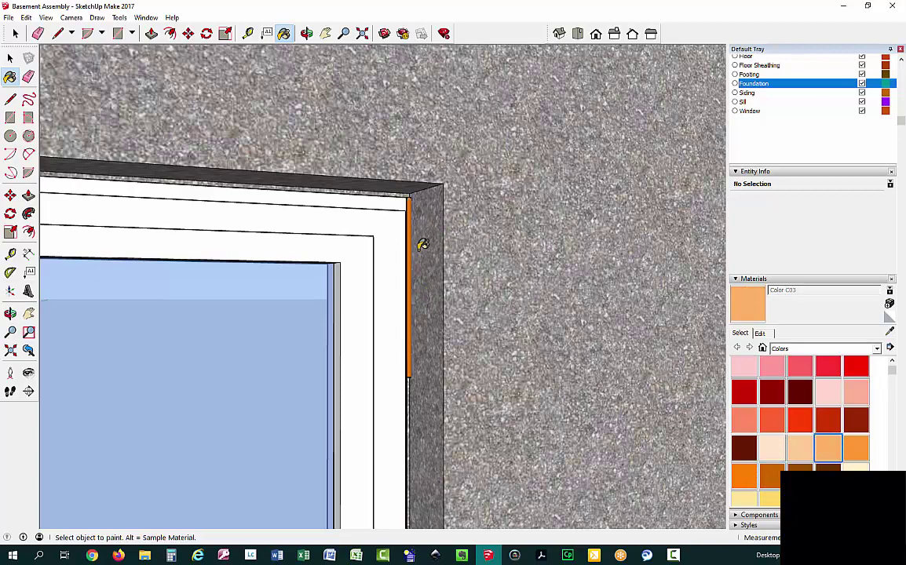
pyautogui.click(414, 216)
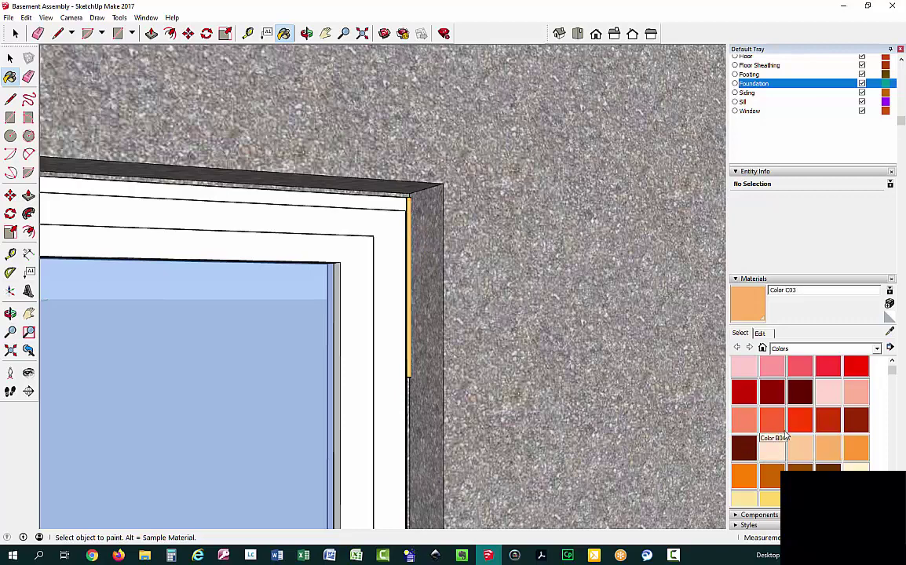
pyautogui.scroll(-3, 778, 450)
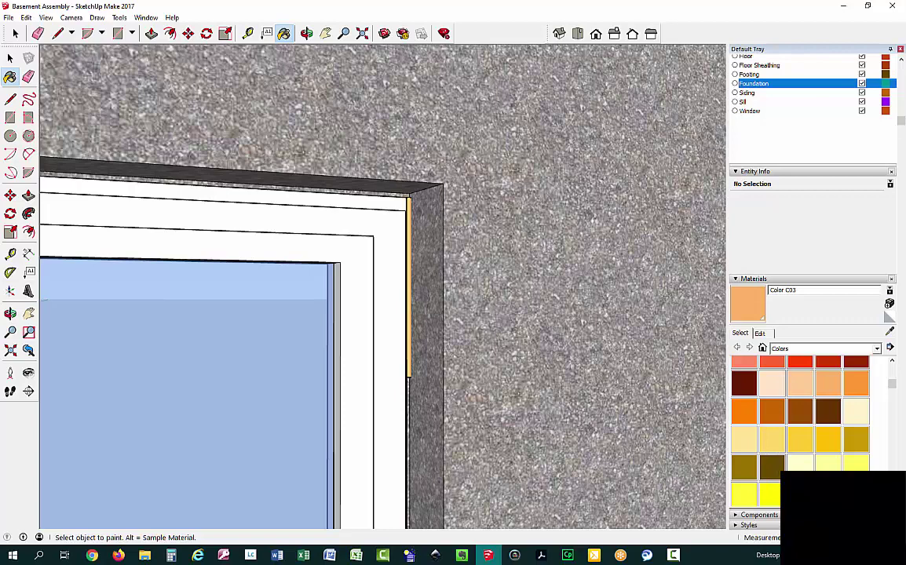
pyautogui.click(824, 384)
pyautogui.click(744, 411)
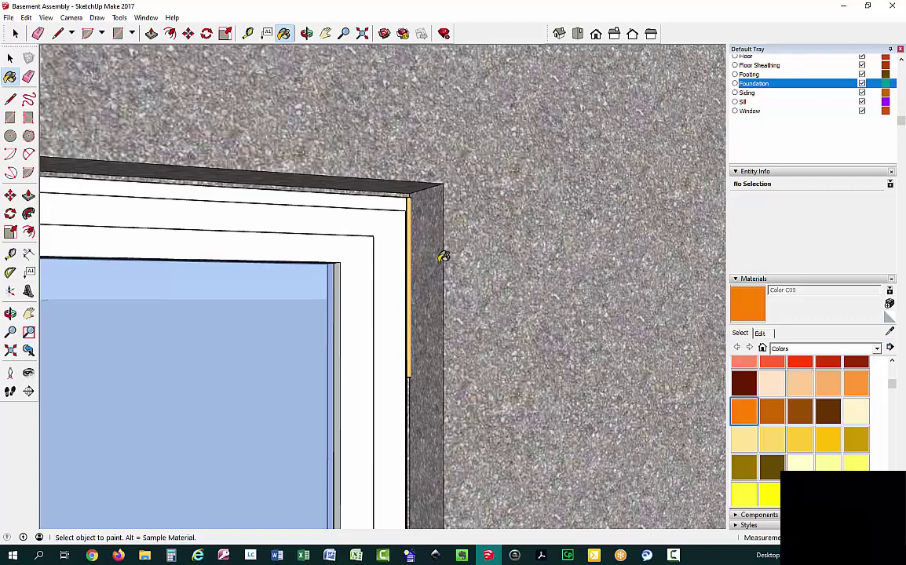
pyautogui.scroll(1, 446, 290)
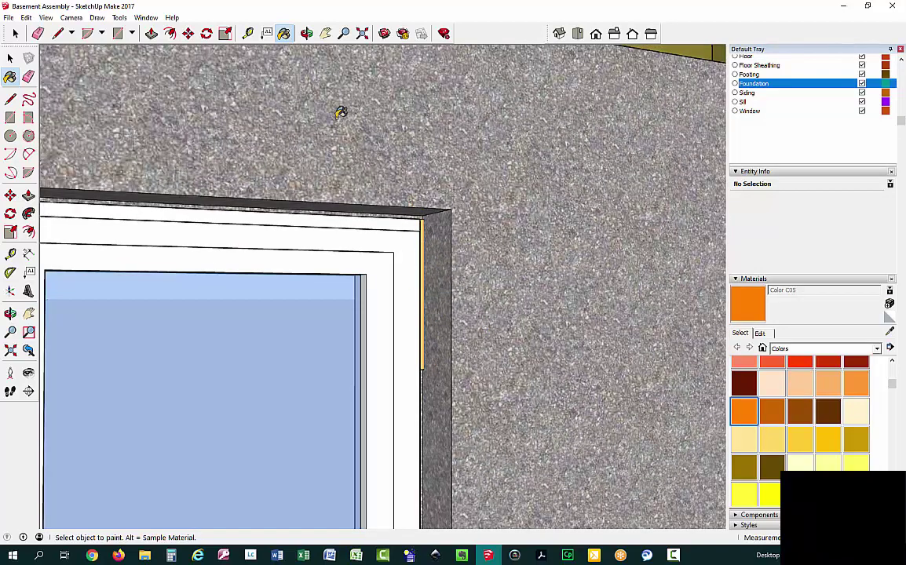
pyautogui.click(325, 35)
pyautogui.moveTo(538, 253); pyautogui.dragTo(620, 179)
pyautogui.click(306, 35)
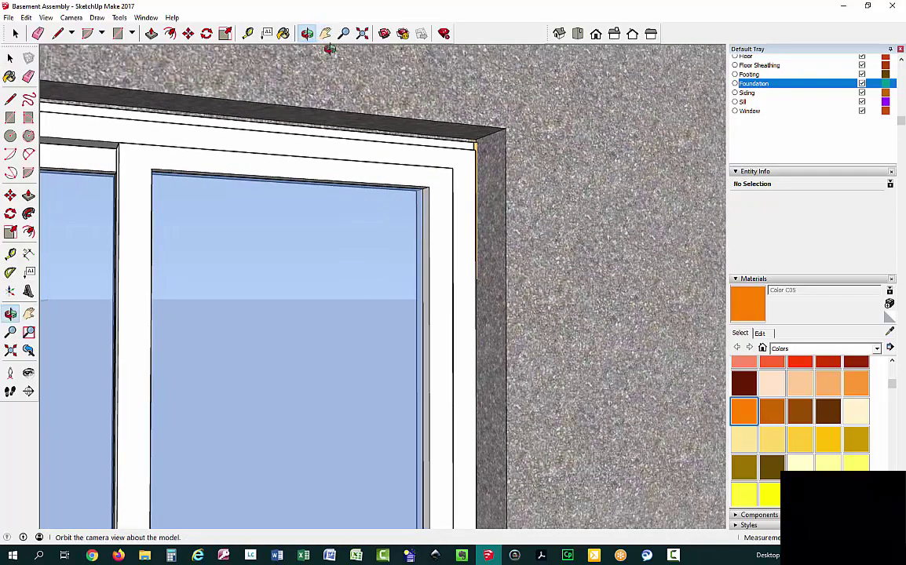
pyautogui.moveTo(487, 142); pyautogui.dragTo(510, 190)
# Add a layer named Caulking Gun and make it the active layer.
pyautogui.scroll(2, 773, 106)
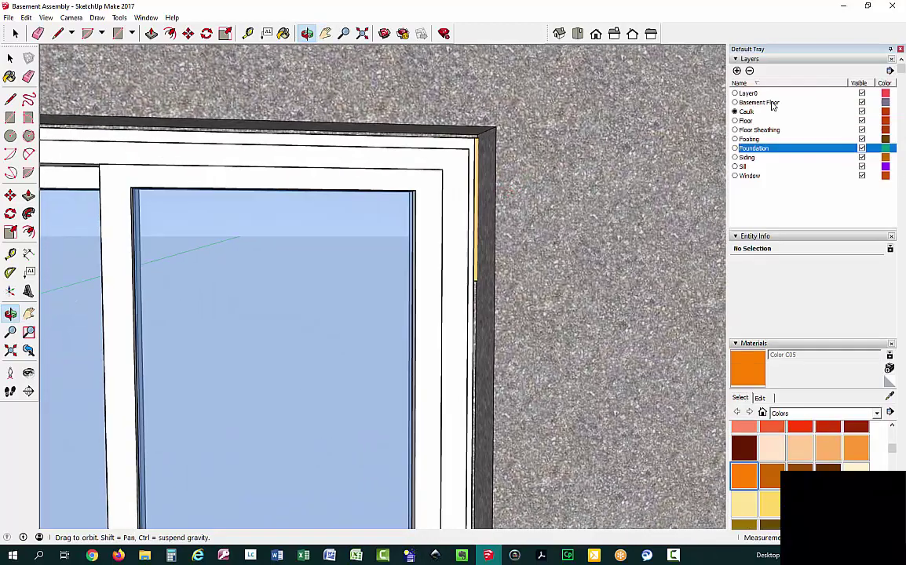
pyautogui.click(738, 71)
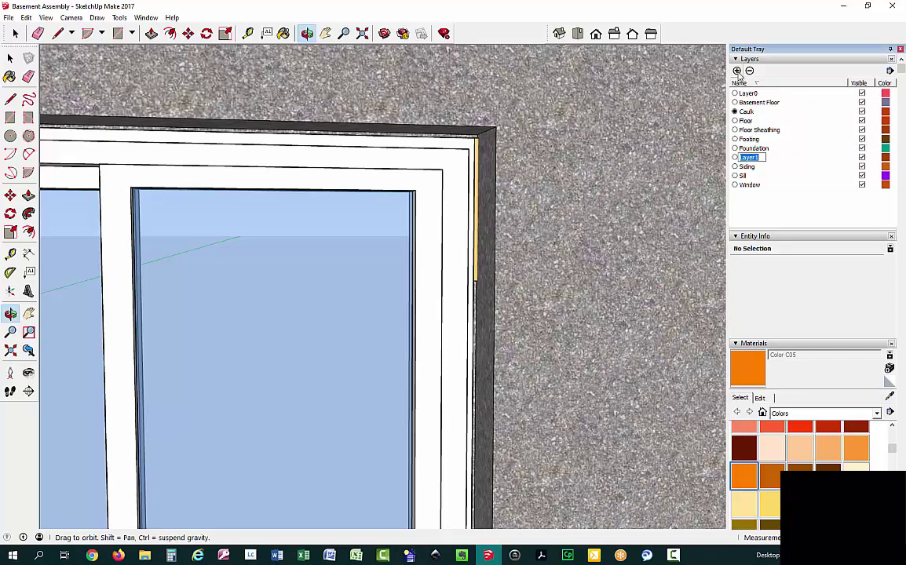
pyautogui.write('Caulking Gun')
pyautogui.press('Return')
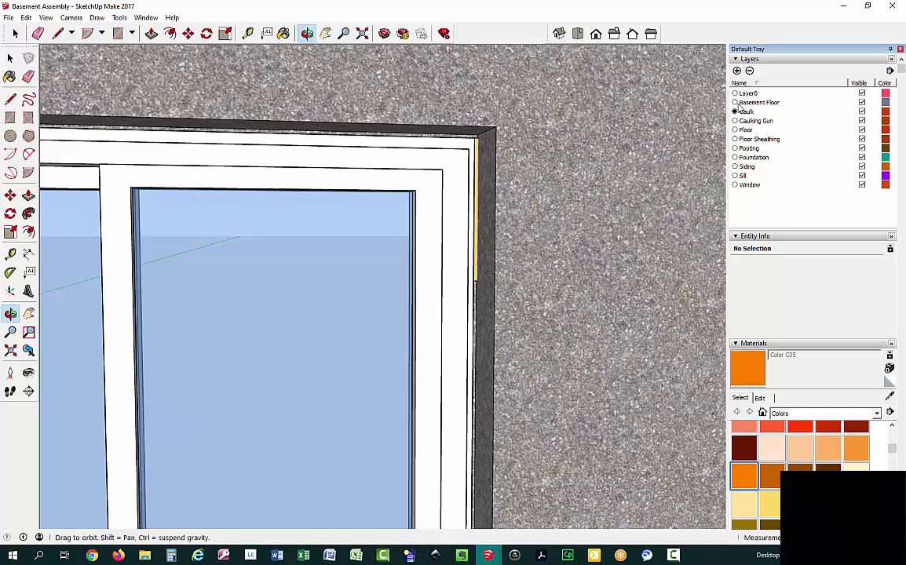
pyautogui.click(734, 121)
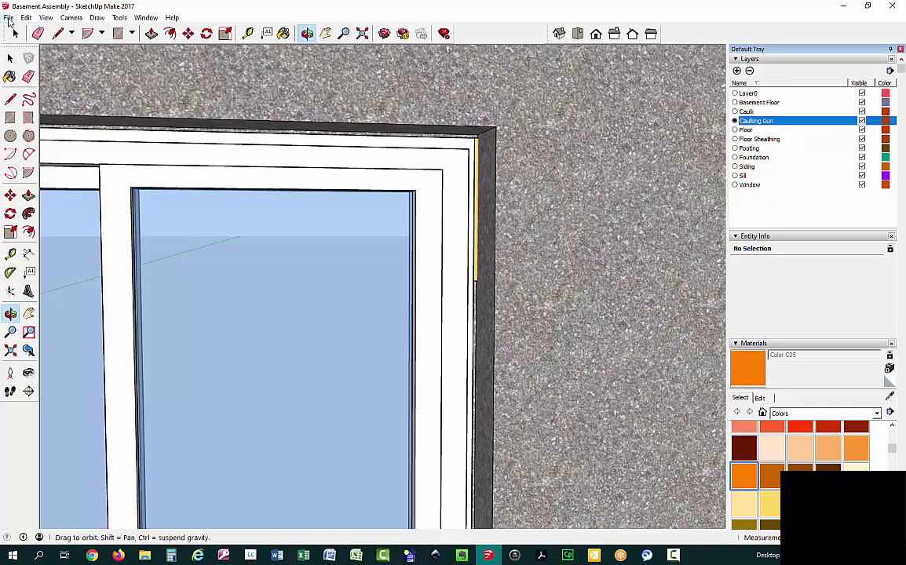
# Import the picture Hand Caulking Red from the Field Guide Photos folder as an image.
pyautogui.click(8, 18)
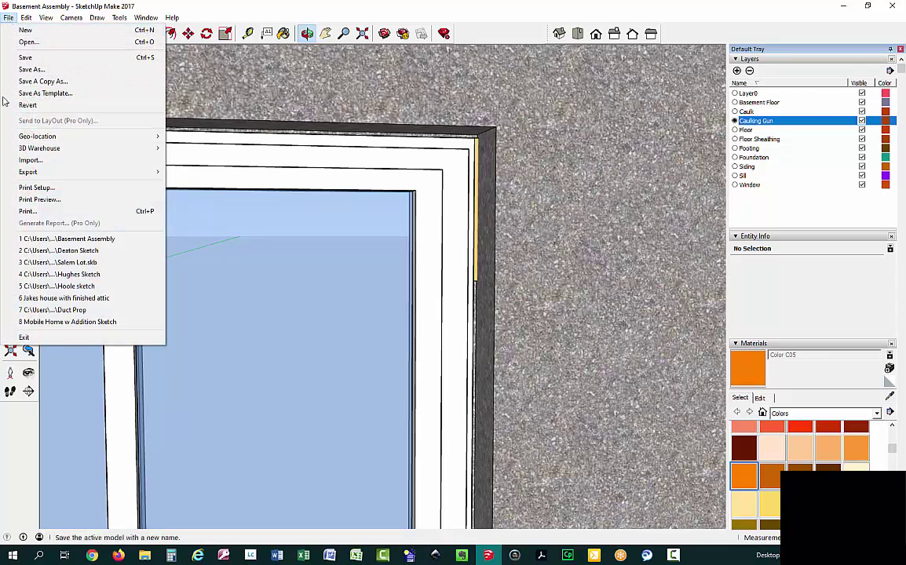
pyautogui.moveTo(26, 21)
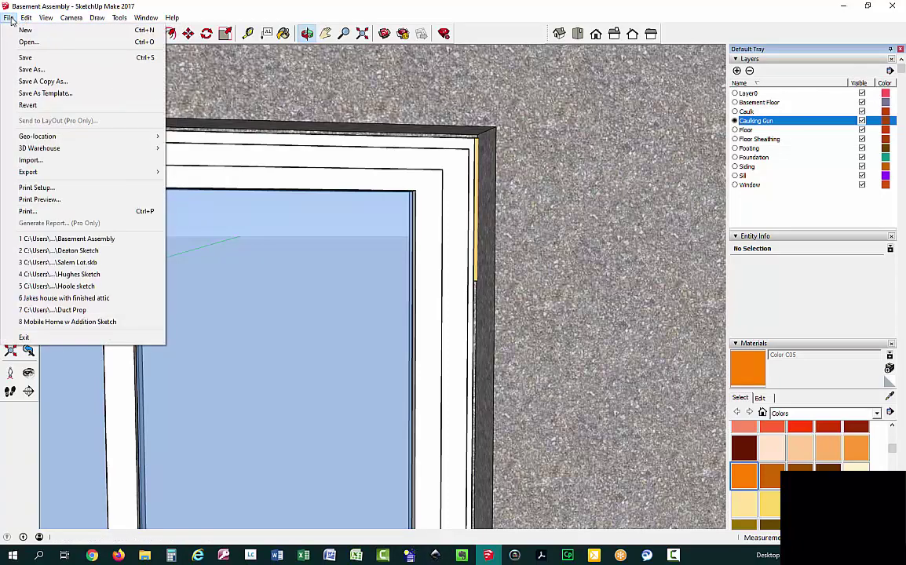
pyautogui.click(32, 162)
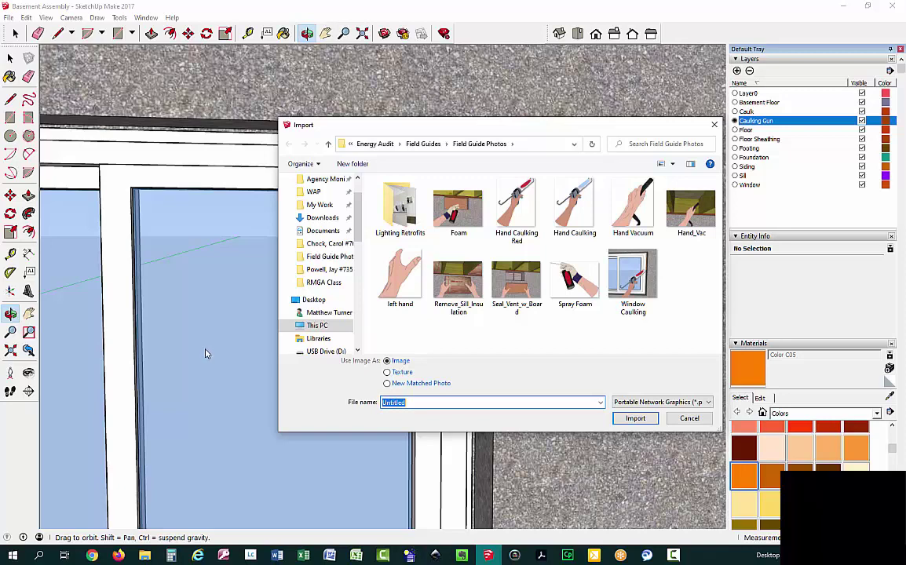
pyautogui.click(521, 209)
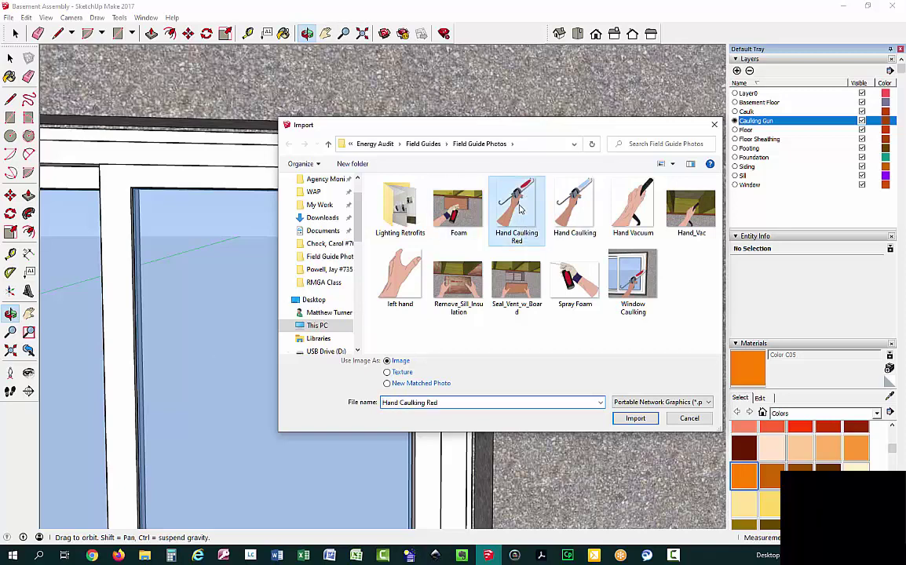
pyautogui.click(634, 420)
# Place the caulking hand image on the foundation wall beside the window's caulked edge, about 1' 3" wide.
pyautogui.scroll(-3, 475, 396)
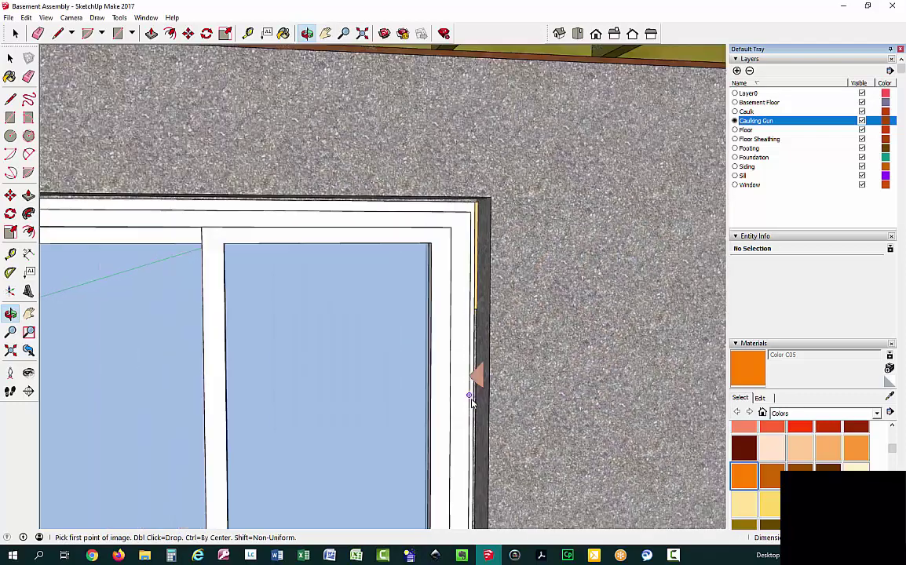
pyautogui.scroll(-1, 471, 401)
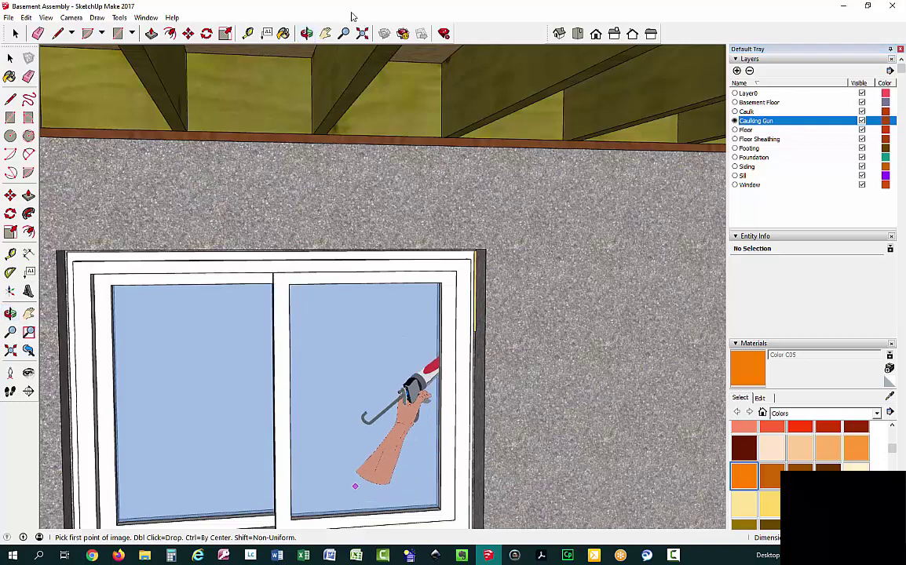
pyautogui.click(327, 32)
pyautogui.moveTo(334, 111); pyautogui.dragTo(376, 162)
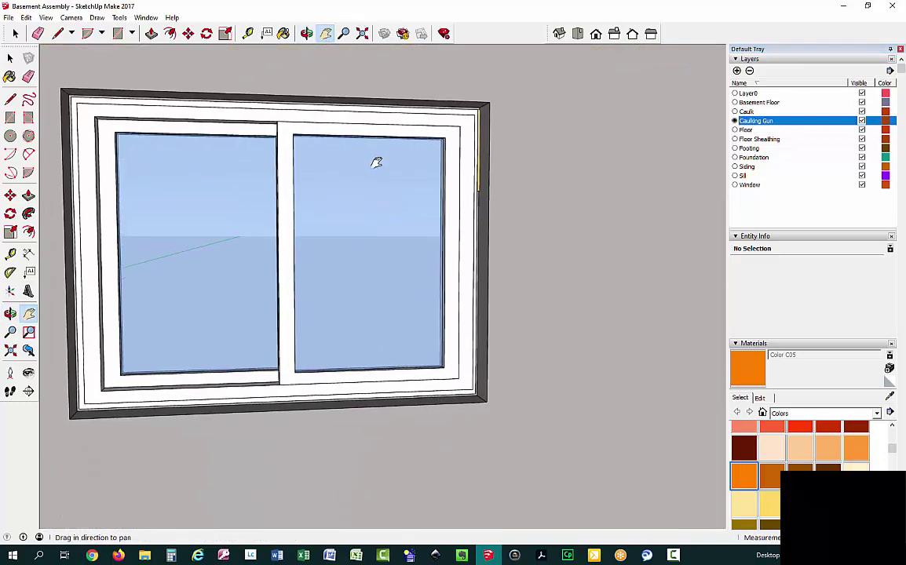
pyautogui.scroll(1, 437, 274)
pyautogui.press('Escape')
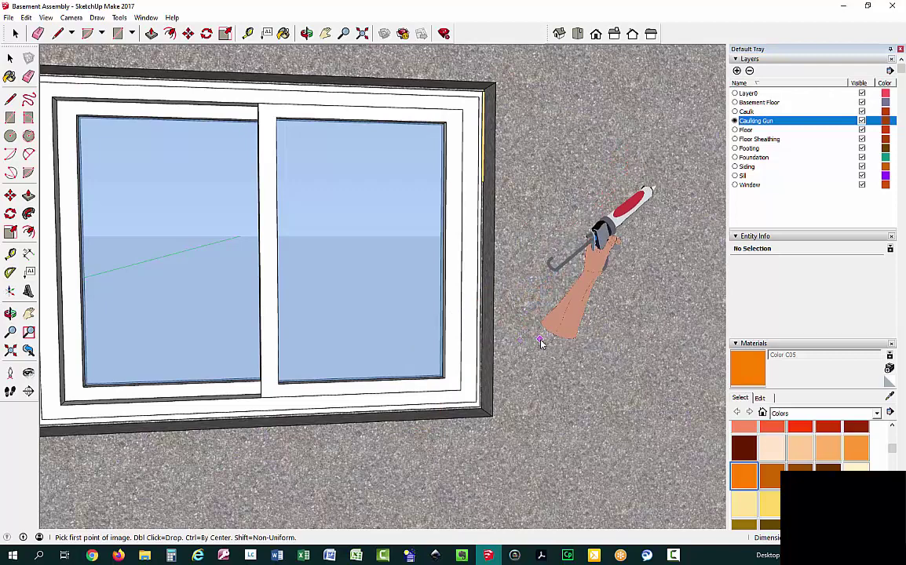
pyautogui.click(540, 339)
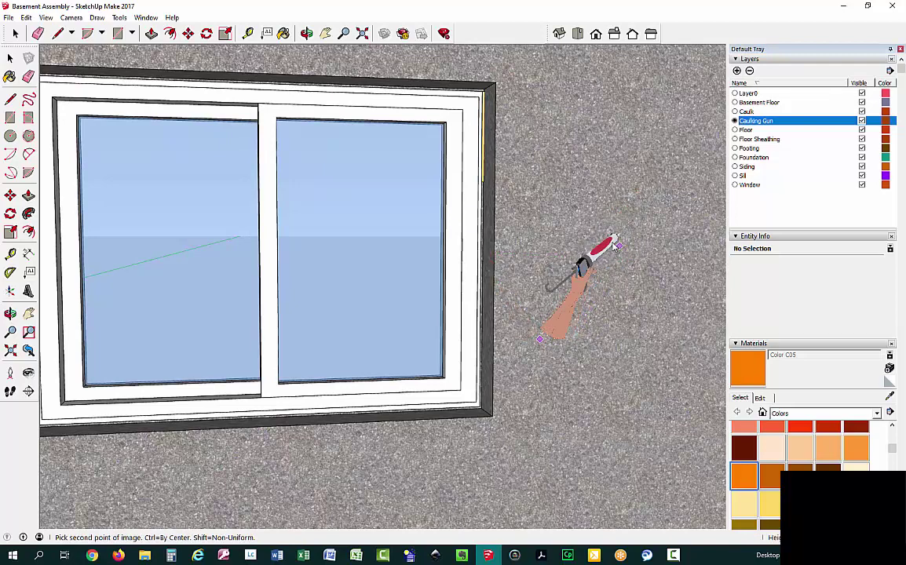
pyautogui.click(668, 183)
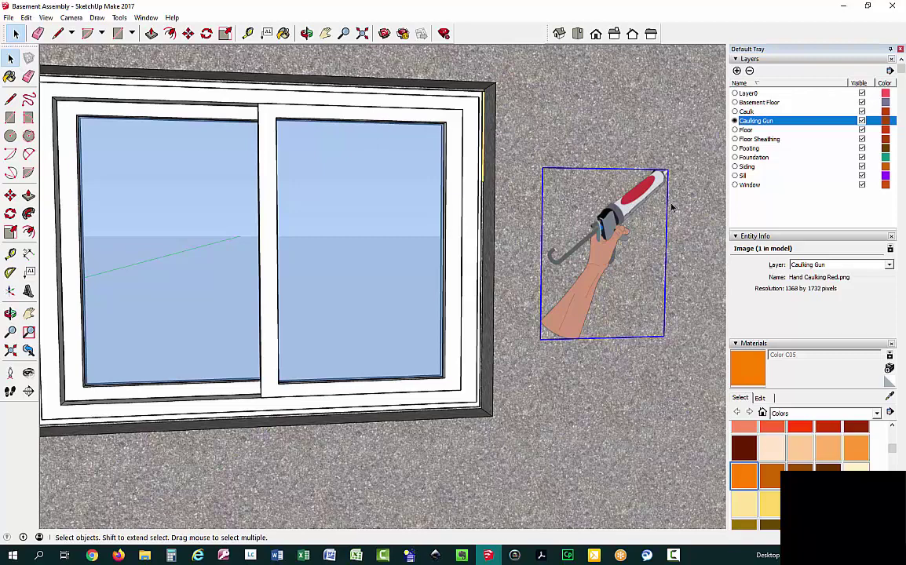
# Hide the Floor, Floor Sheathing, Footing and Foundation layers.
pyautogui.rightClick(625, 209)
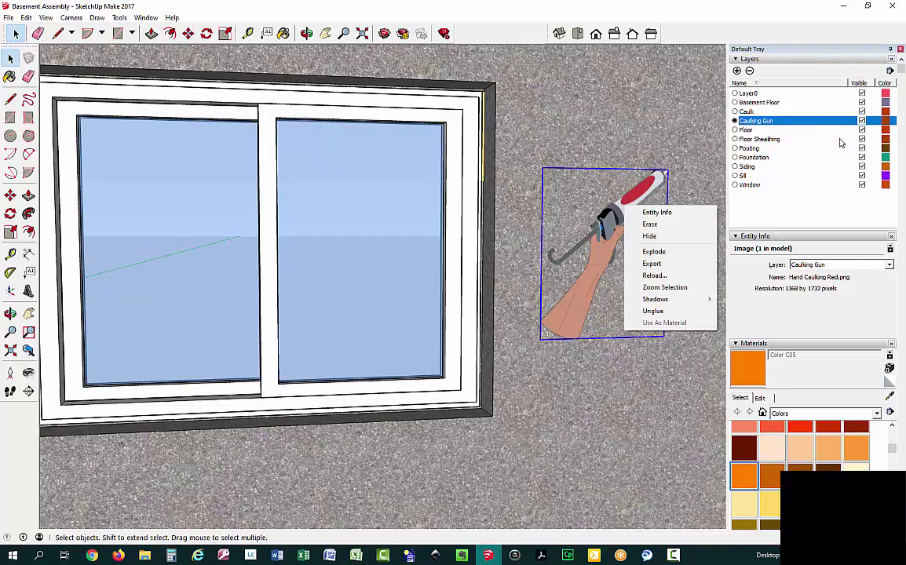
pyautogui.click(862, 131)
pyautogui.click(862, 130)
pyautogui.click(862, 139)
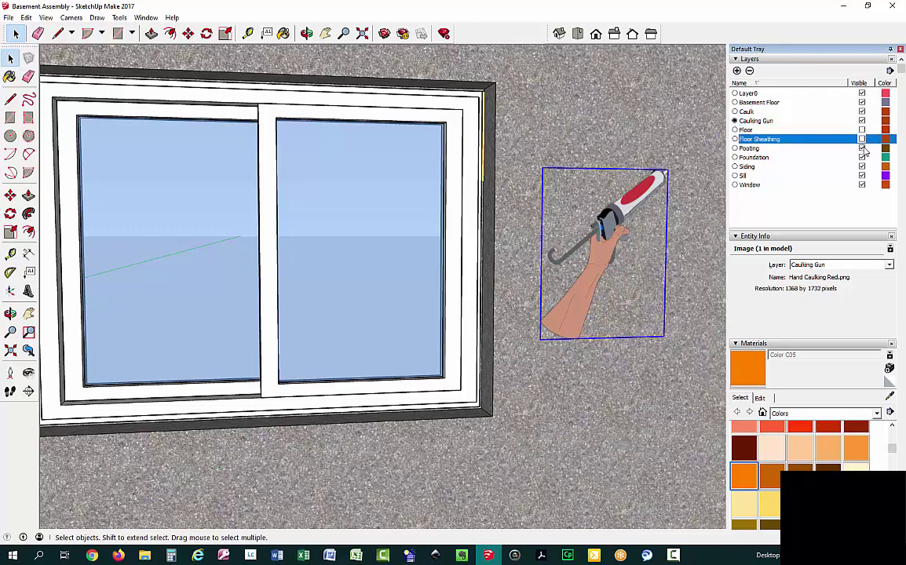
pyautogui.click(862, 149)
pyautogui.click(862, 158)
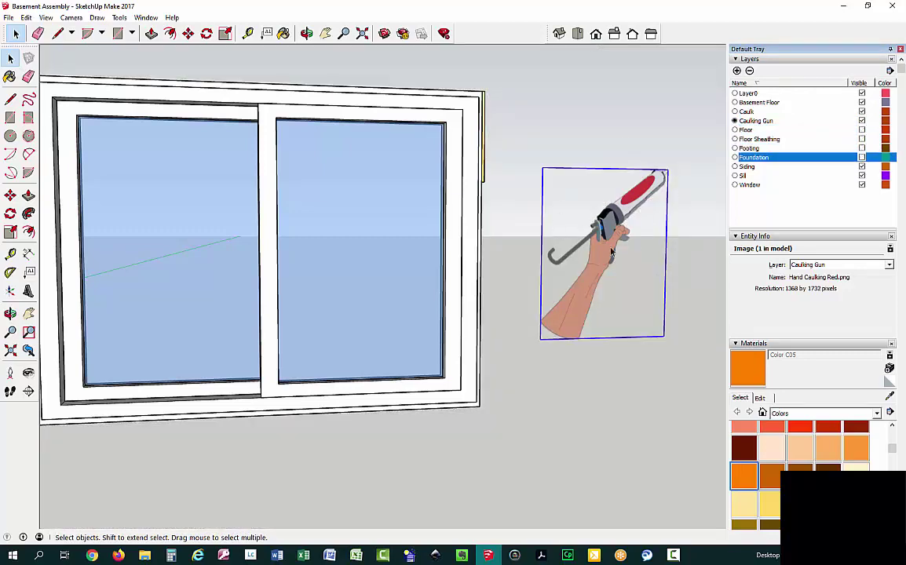
# Explode the caulking hand image into a face with edges and delete the top edge of its border.
pyautogui.rightClick(639, 206)
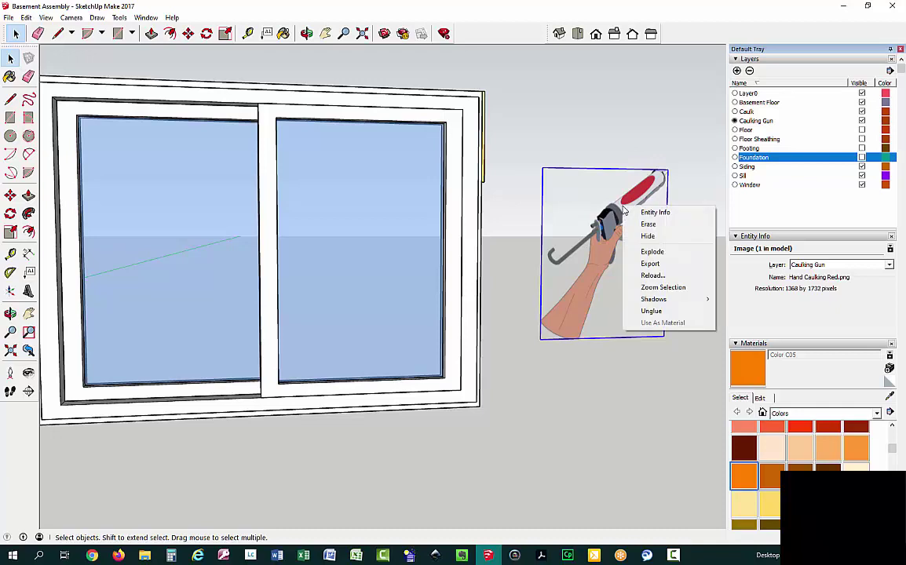
pyautogui.click(653, 252)
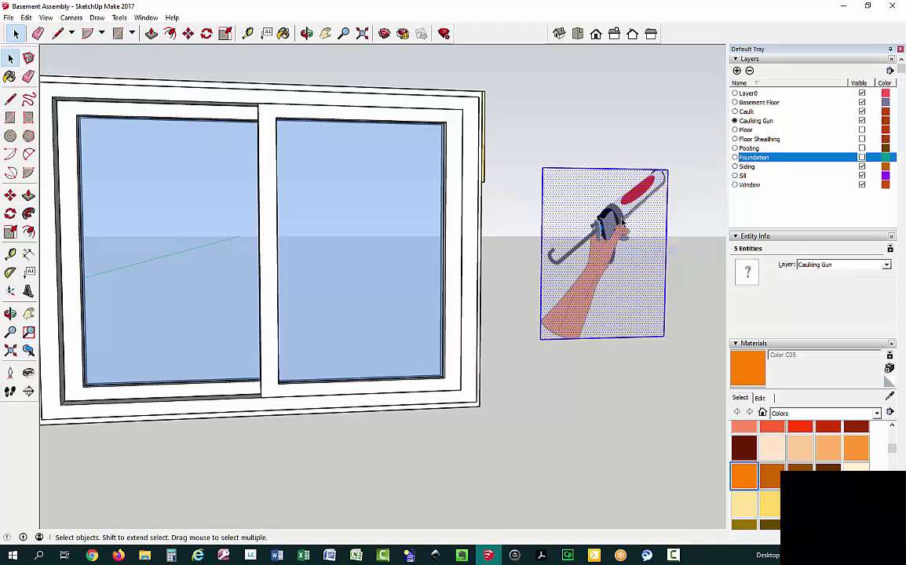
pyautogui.click(601, 165)
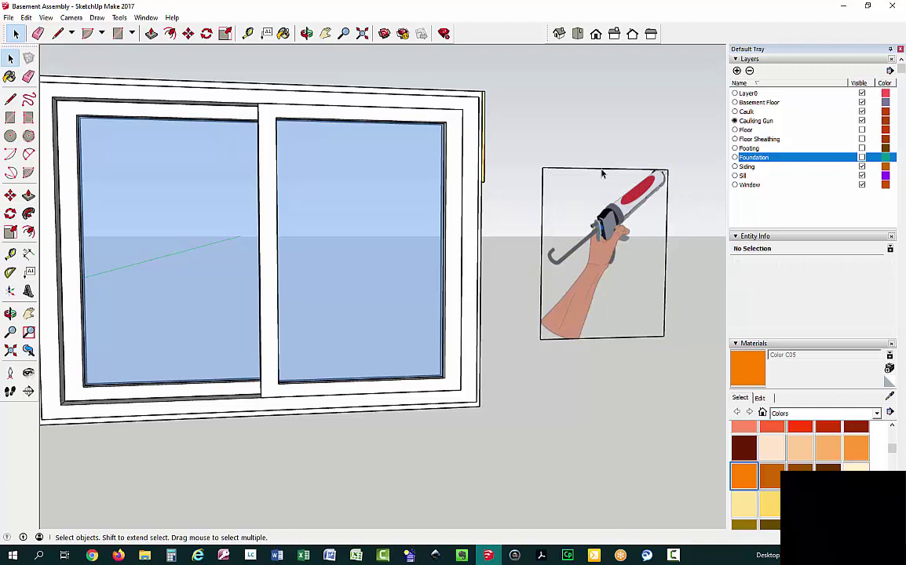
pyautogui.click(602, 170)
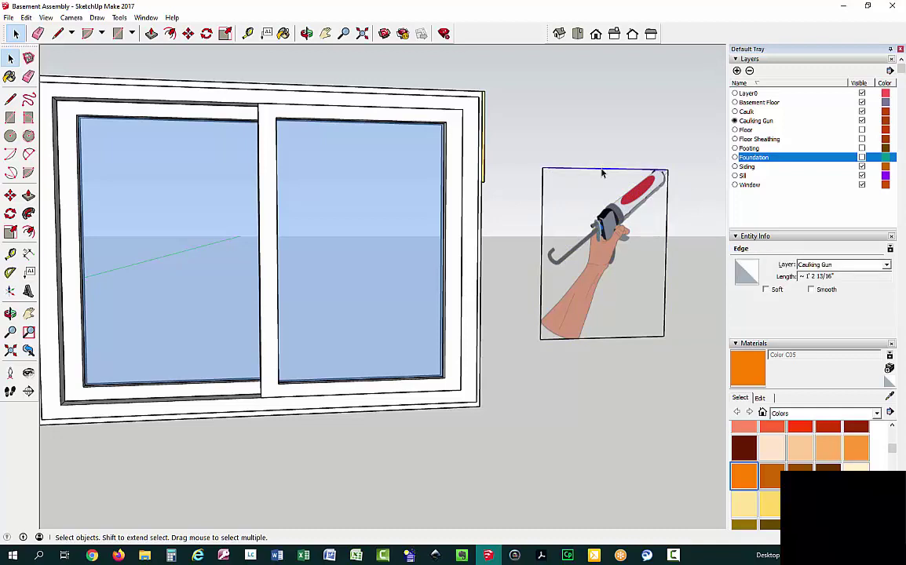
pyautogui.press('Delete')
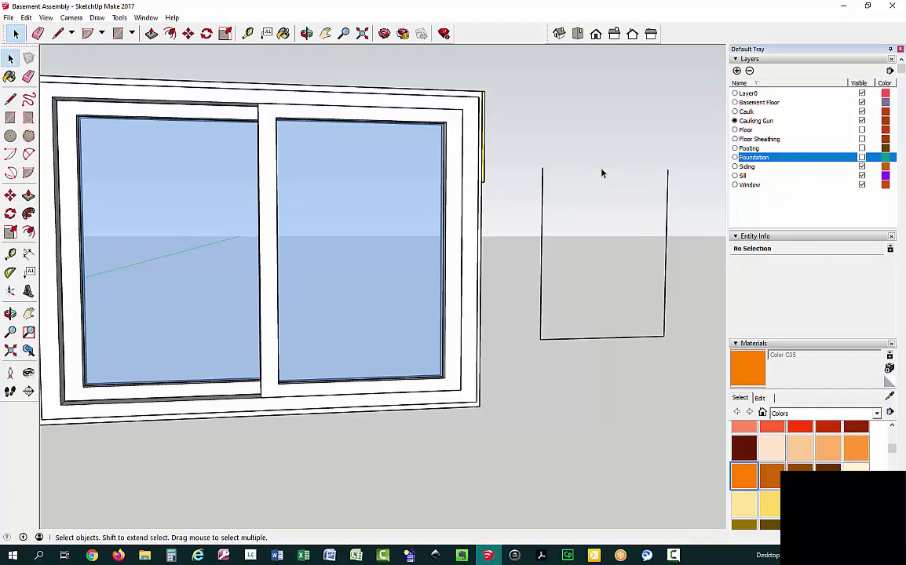
# Undo the deletion of the caulking hand image's top edge and hide all four of its border edges.
pyautogui.hotkey('ctrl', 'z')
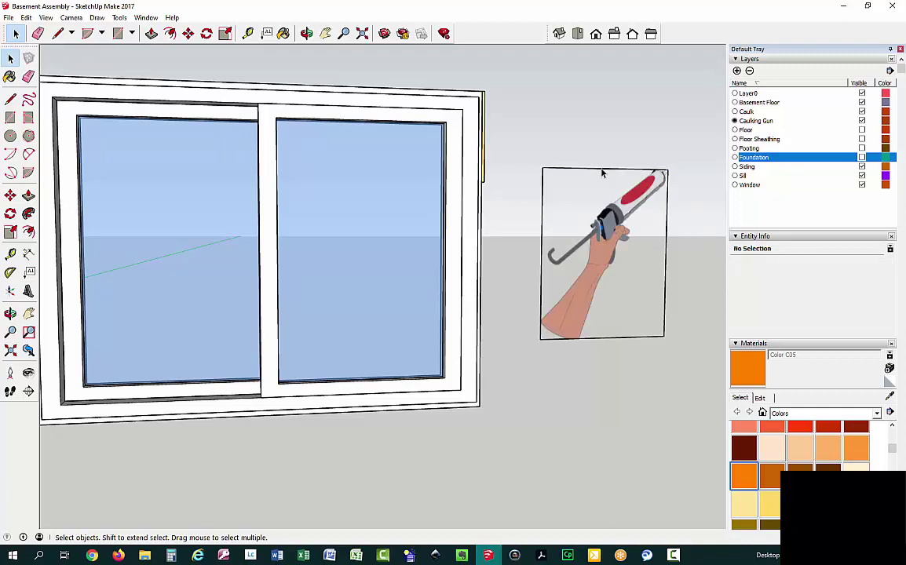
pyautogui.click(595, 172)
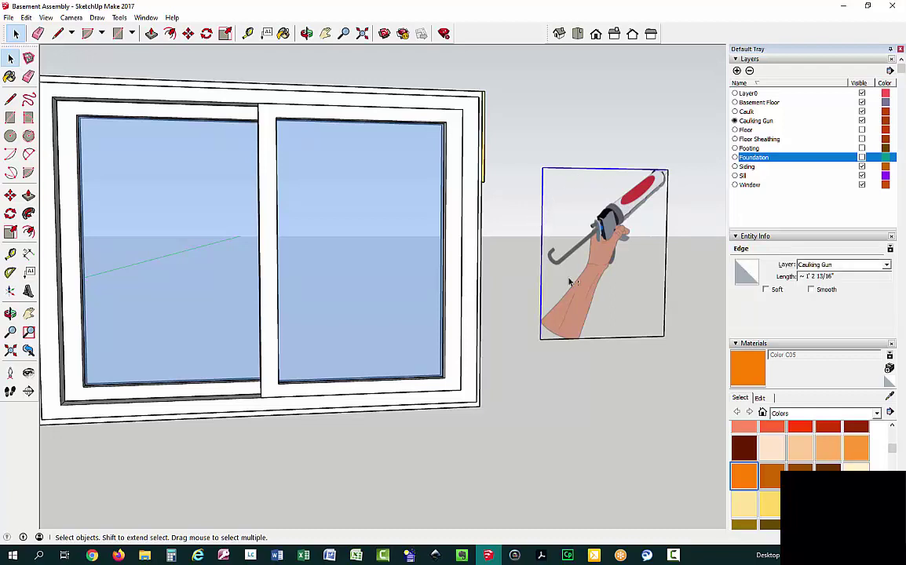
pyautogui.keyDown('shift'); pyautogui.click(666, 224); pyautogui.keyUp('shift')
pyautogui.keyDown('shift'); pyautogui.click(619, 340); pyautogui.keyUp('shift')
pyautogui.keyDown('shift'); pyautogui.click(665, 276); pyautogui.keyUp('shift')
pyautogui.rightClick(665, 276)
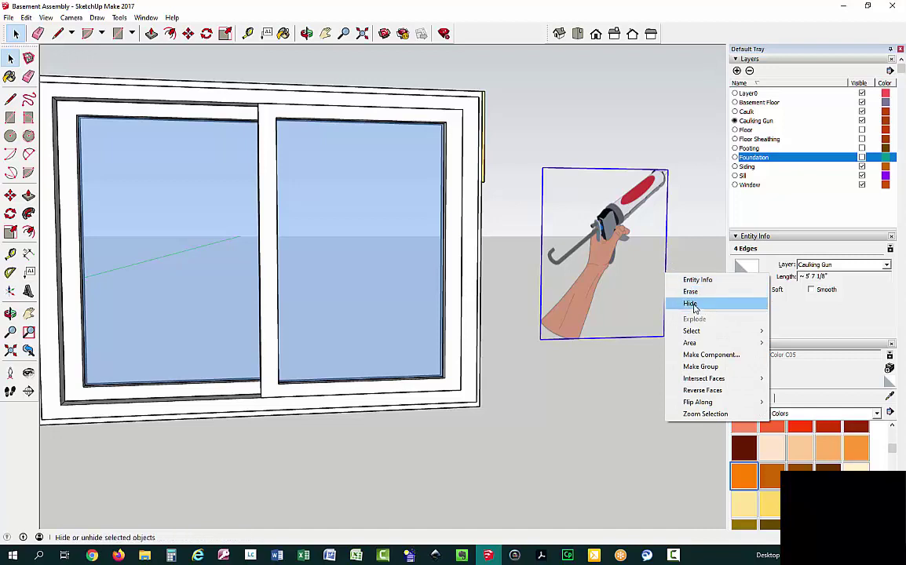
pyautogui.click(691, 304)
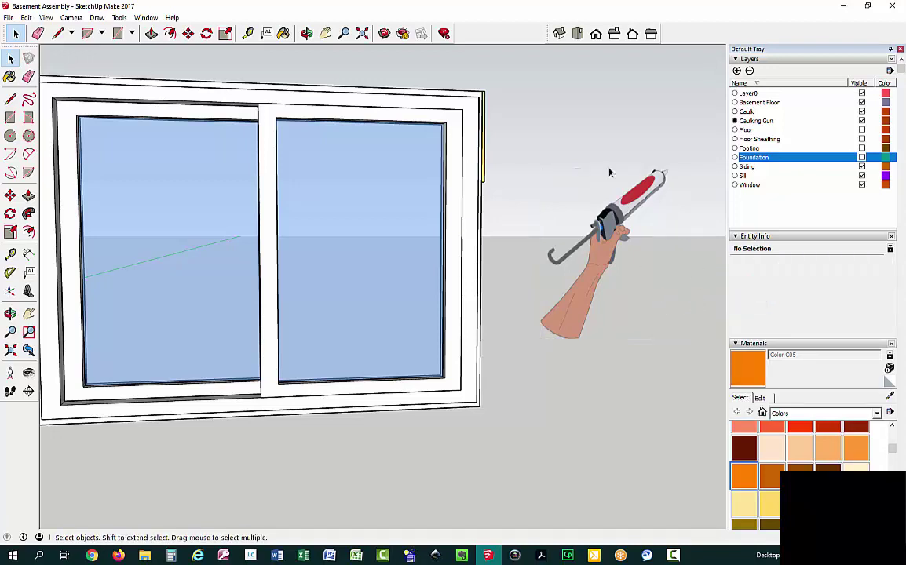
pyautogui.rightClick(637, 205)
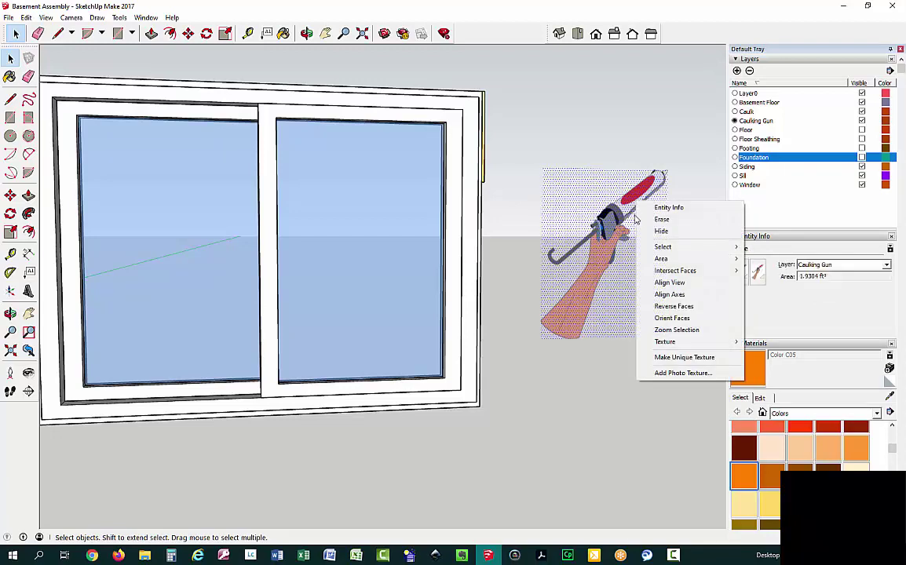
pyautogui.click(615, 138)
pyautogui.click(551, 225)
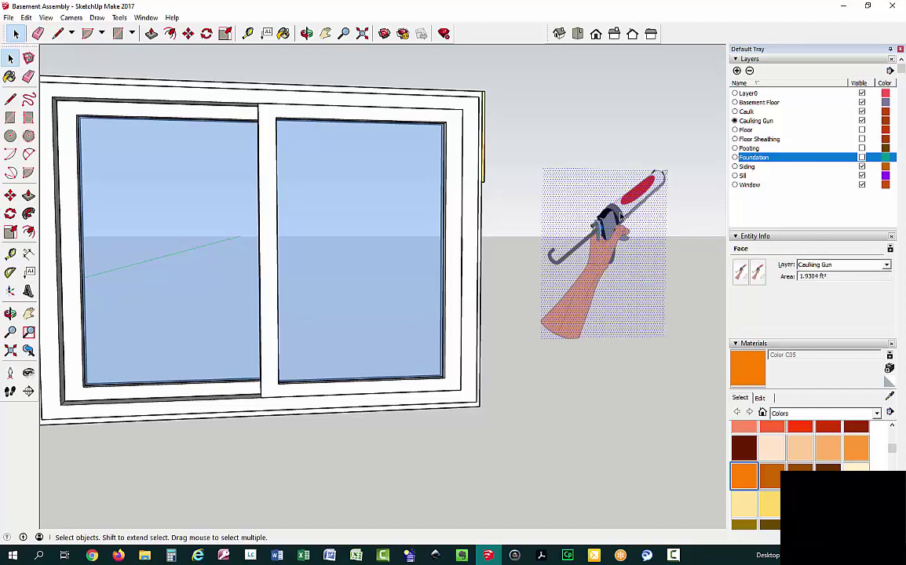
pyautogui.rightClick(623, 220)
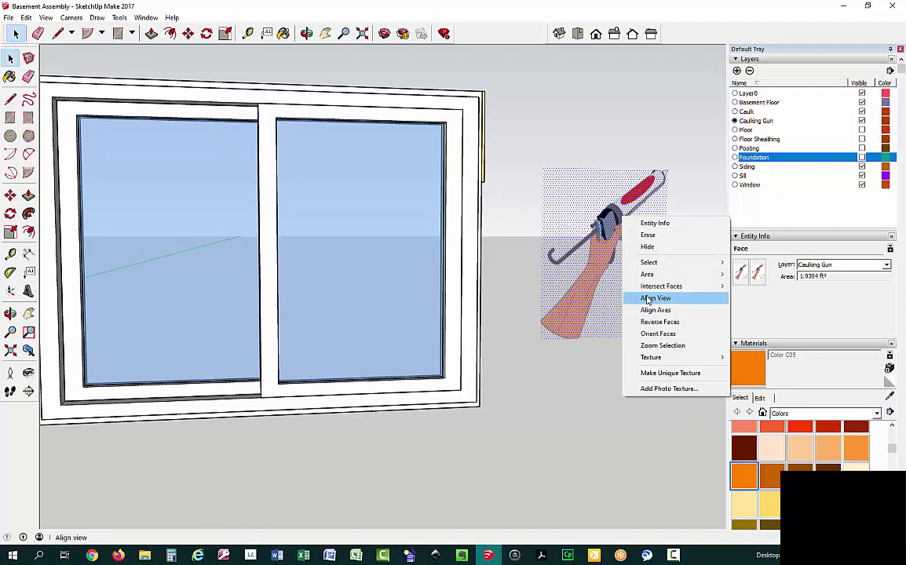
pyautogui.click(537, 373)
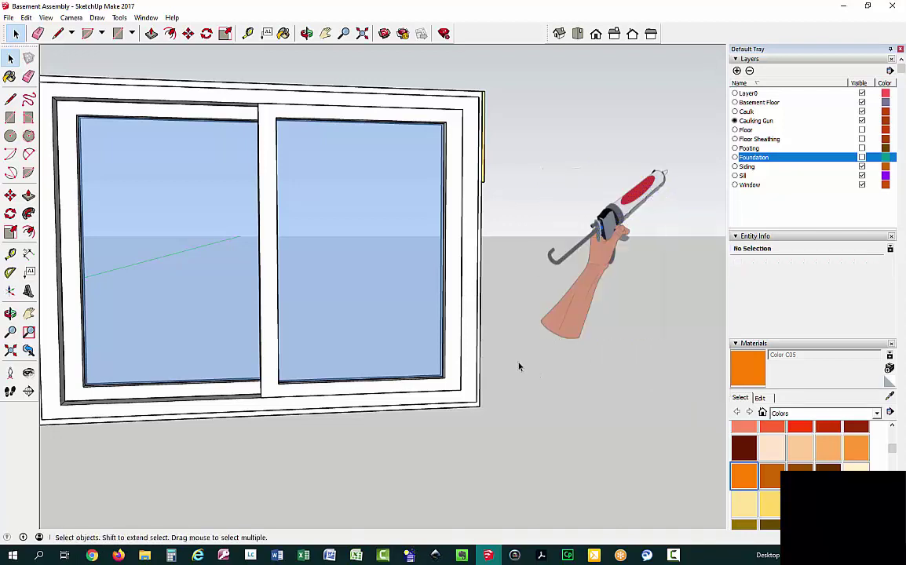
# Make the caulking hand face a component named Caulking Gun that always faces the camera.
pyautogui.moveTo(518, 362); pyautogui.dragTo(699, 145)
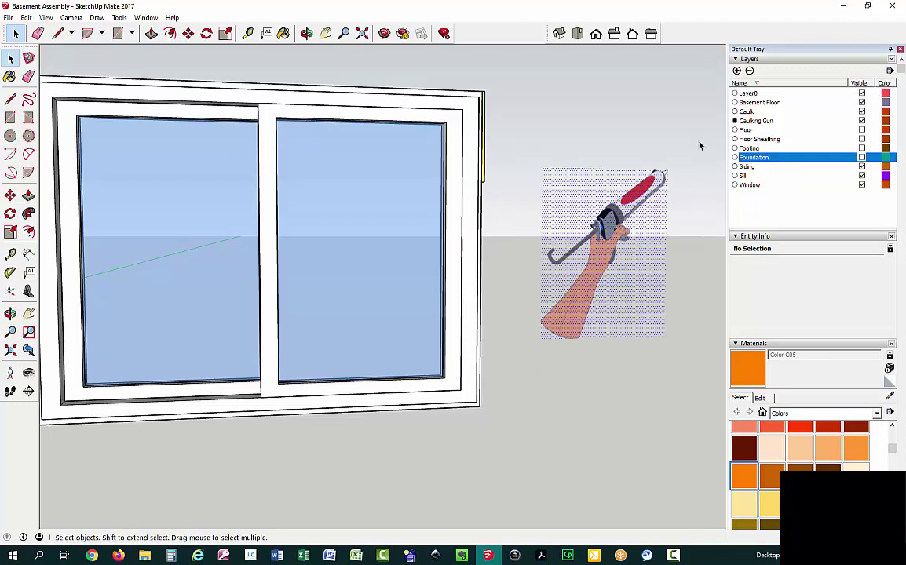
pyautogui.rightClick(581, 219)
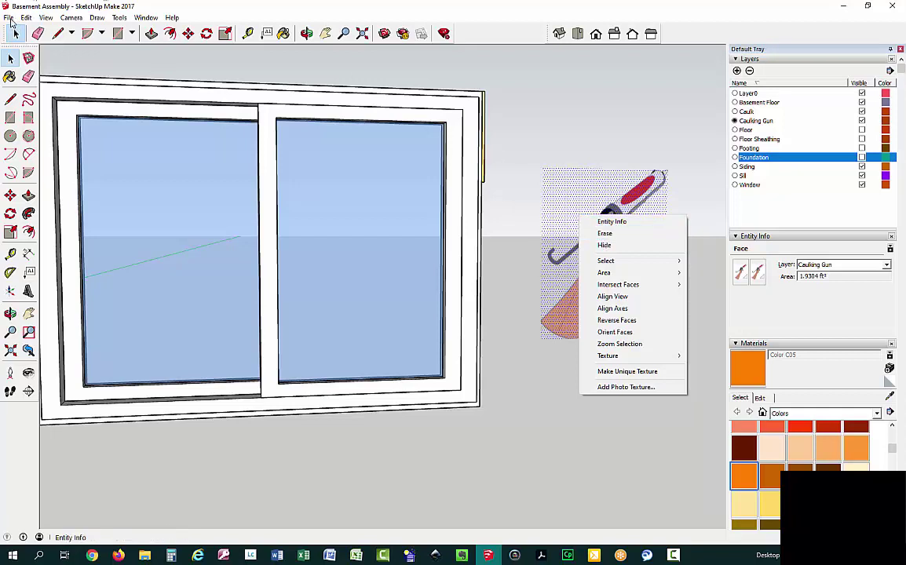
pyautogui.click(9, 18)
pyautogui.click(8, 18)
pyautogui.moveTo(24, 22)
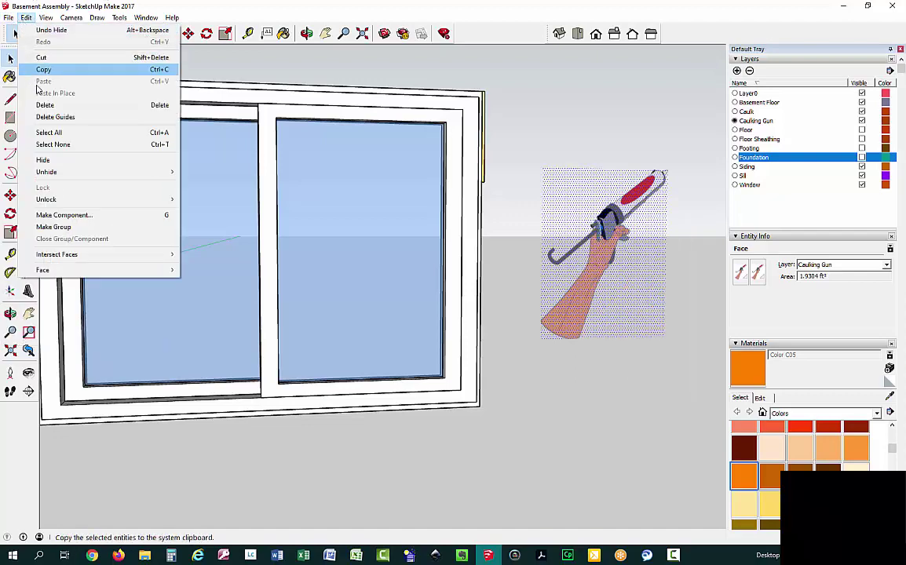
pyautogui.click(79, 219)
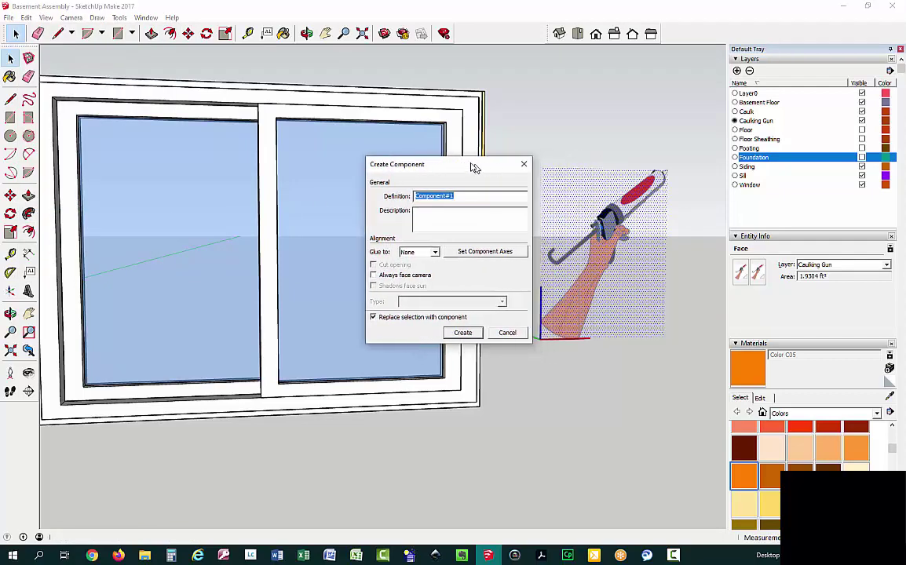
pyautogui.moveTo(472, 167); pyautogui.dragTo(408, 163)
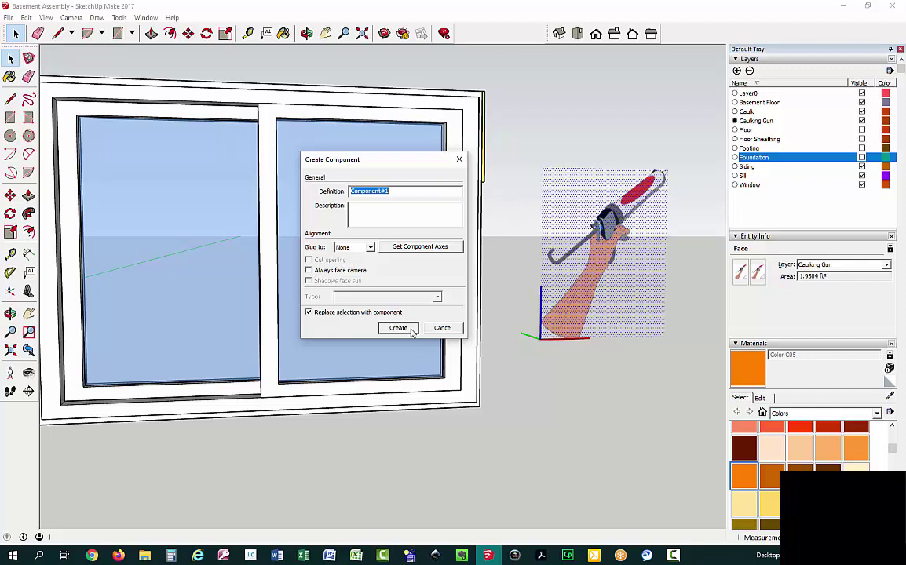
pyautogui.click(309, 271)
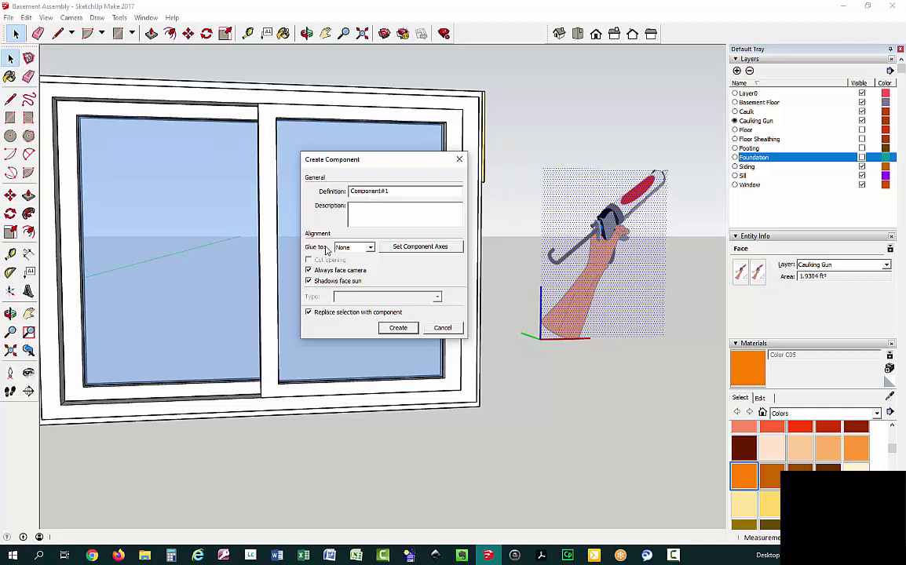
pyautogui.doubleClick(380, 193)
pyautogui.write('Caulking Gun')
pyautogui.click(398, 328)
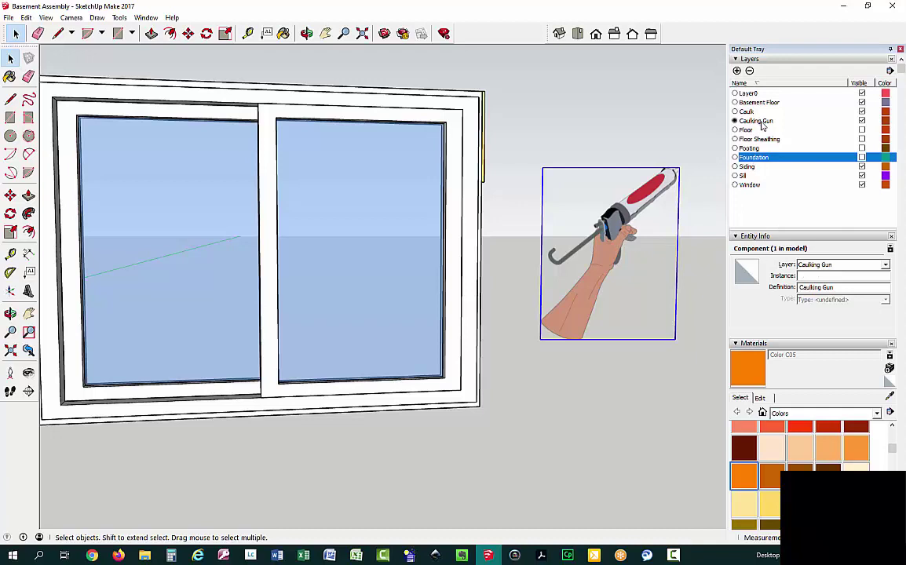
# Show the Floor, Floor Sheathing, Footing and Foundation layers again.
pyautogui.click(862, 129)
pyautogui.click(862, 139)
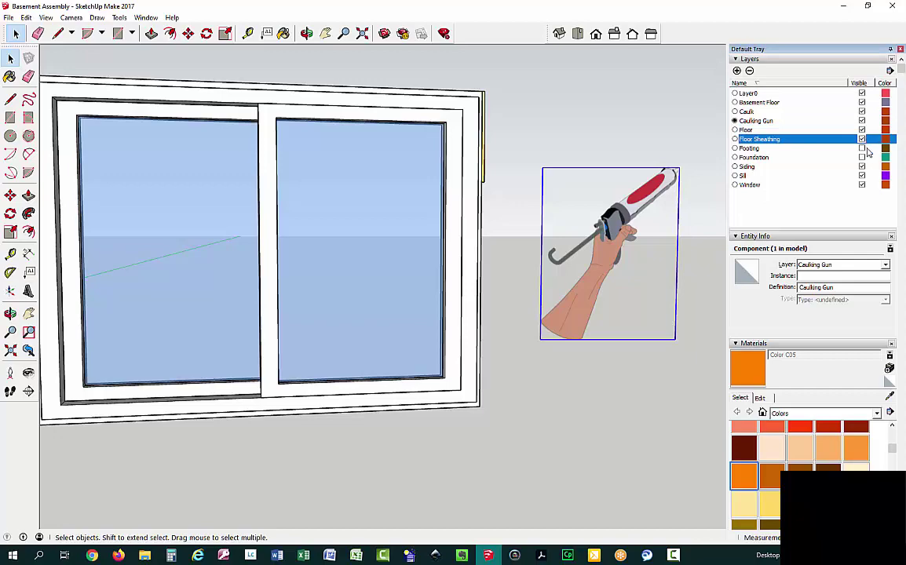
pyautogui.click(862, 148)
pyautogui.click(862, 157)
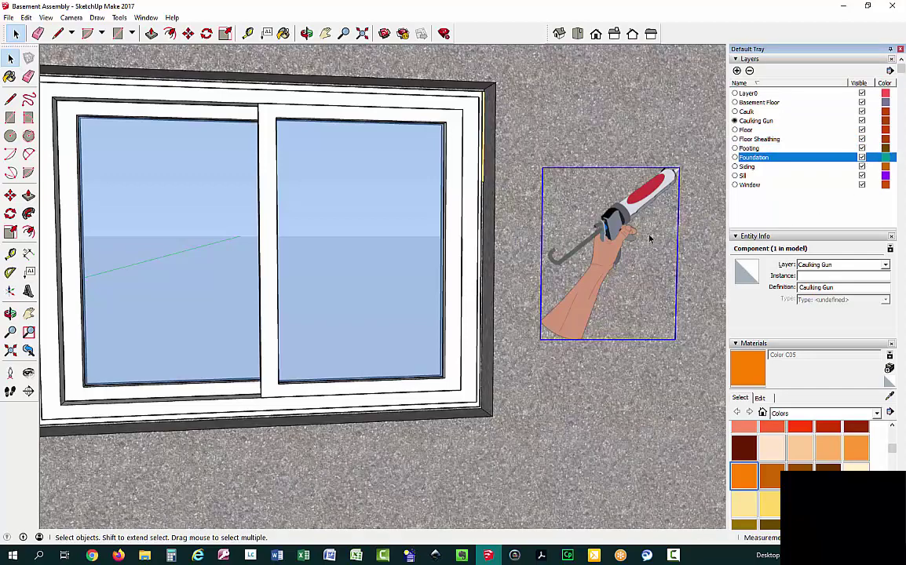
# Orbit around the window wall to check how the Caulking Gun component turns with the camera.
pyautogui.click(307, 33)
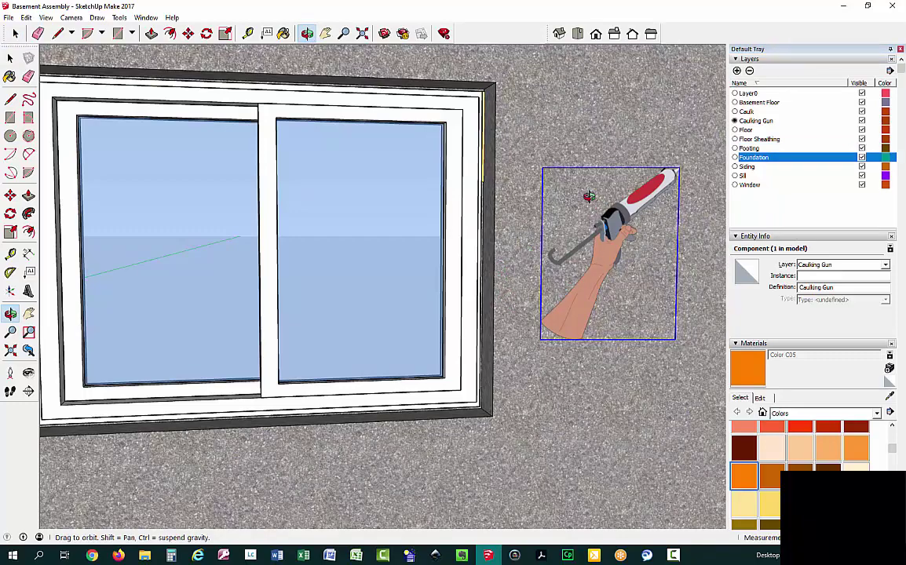
pyautogui.moveTo(491, 338); pyautogui.dragTo(308, 424)
pyautogui.moveTo(392, 442); pyautogui.dragTo(445, 333)
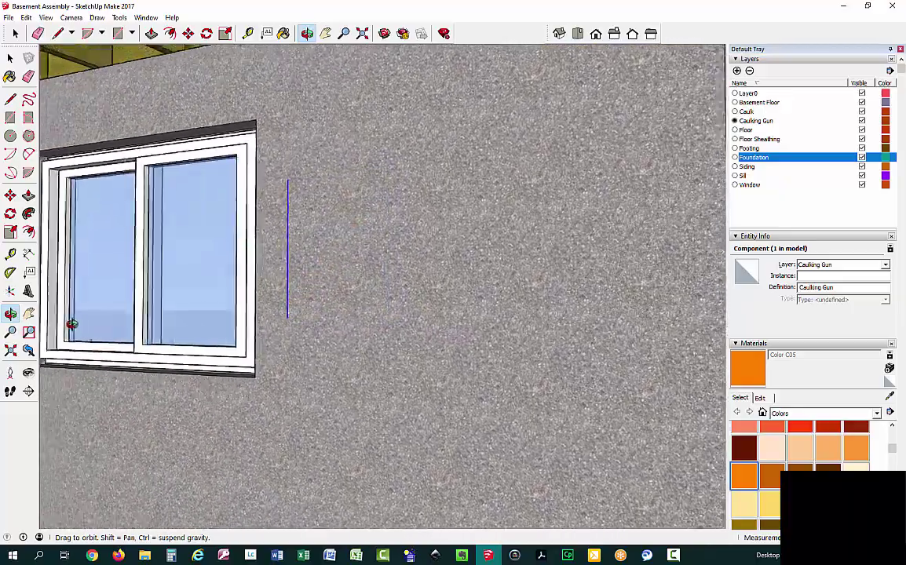
pyautogui.moveTo(72, 324); pyautogui.dragTo(465, 287)
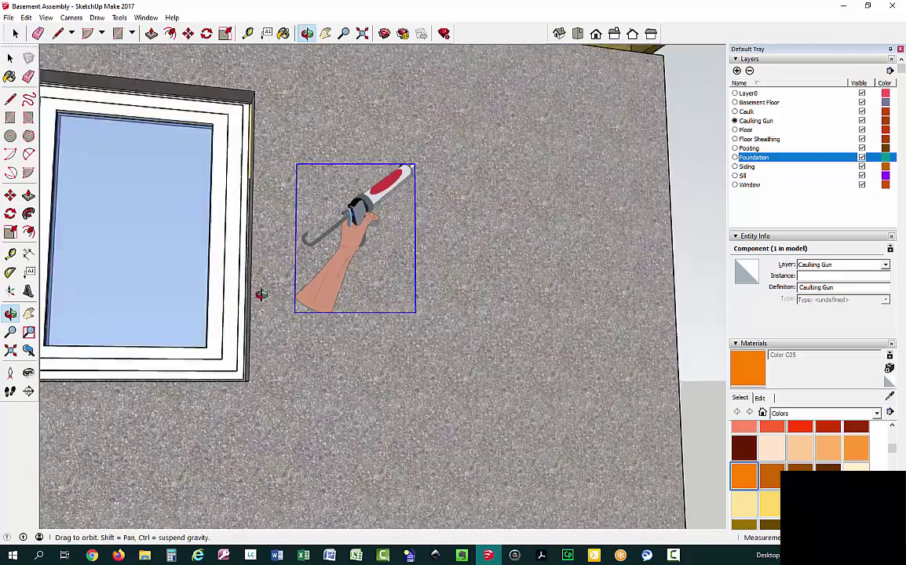
pyautogui.moveTo(262, 294); pyautogui.dragTo(434, 290)
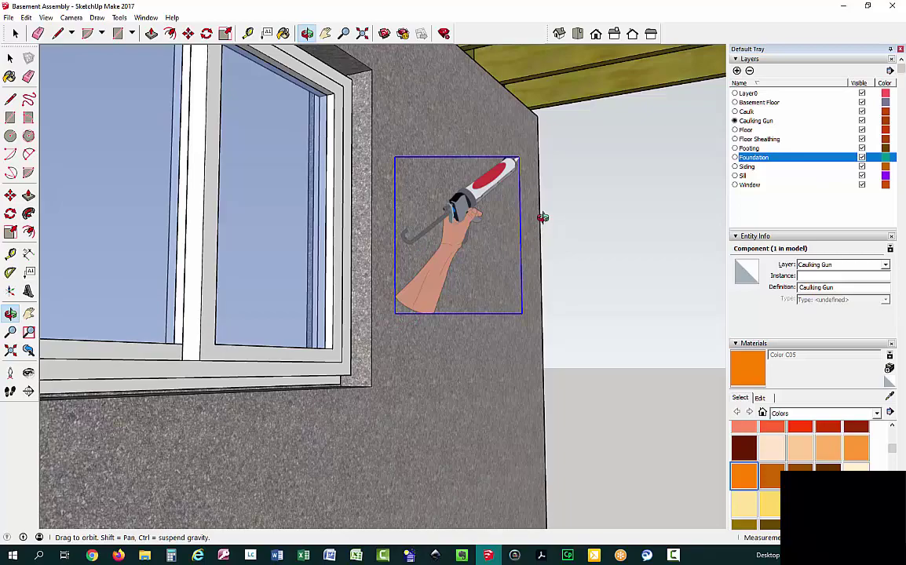
pyautogui.moveTo(418, 353); pyautogui.dragTo(253, 411)
pyautogui.click(326, 33)
pyautogui.moveTo(429, 181); pyautogui.dragTo(573, 193)
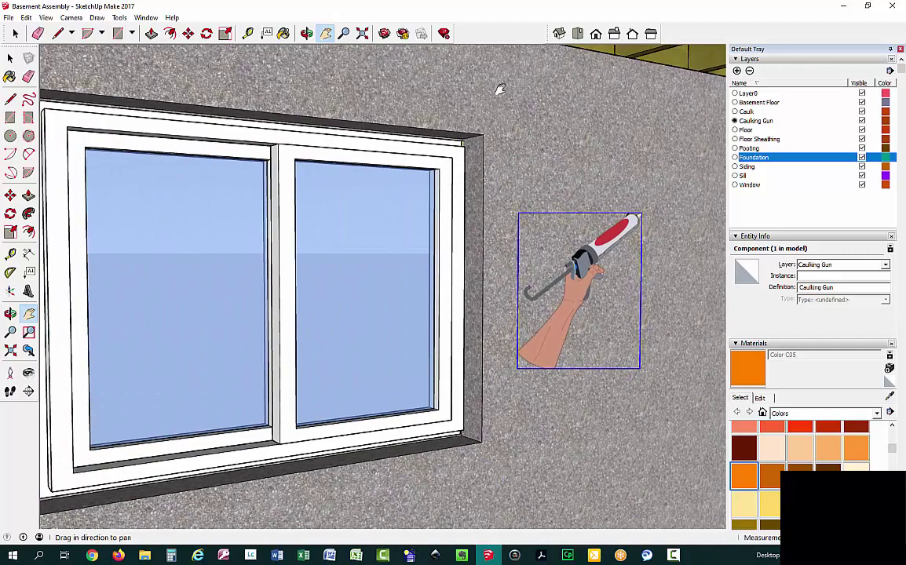
pyautogui.click(306, 33)
pyautogui.moveTo(365, 235); pyautogui.dragTo(439, 236)
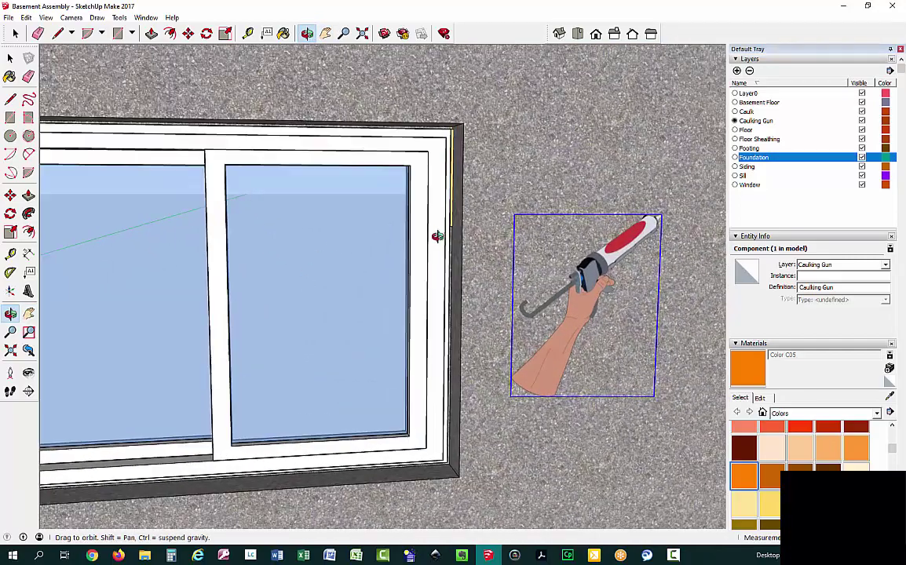
pyautogui.moveTo(393, 126)
pyautogui.mouseDown()
pyautogui.moveTo(411, 145)
pyautogui.moveTo(401, 131)
pyautogui.mouseUp()
# Move the Caulking Gun component over the window so the gun's tip meets the lower end of the caulk bead.
pyautogui.click(326, 33)
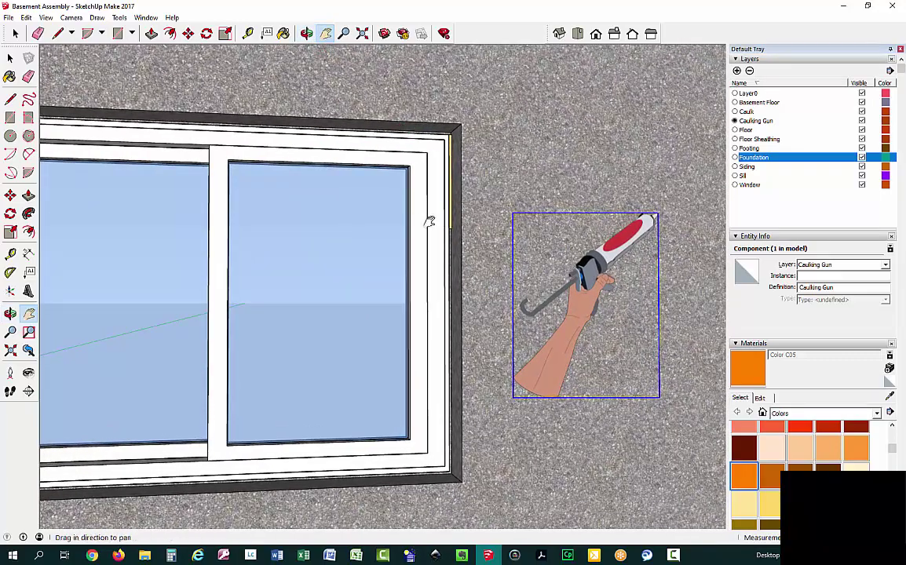
pyautogui.moveTo(429, 219); pyautogui.dragTo(520, 220)
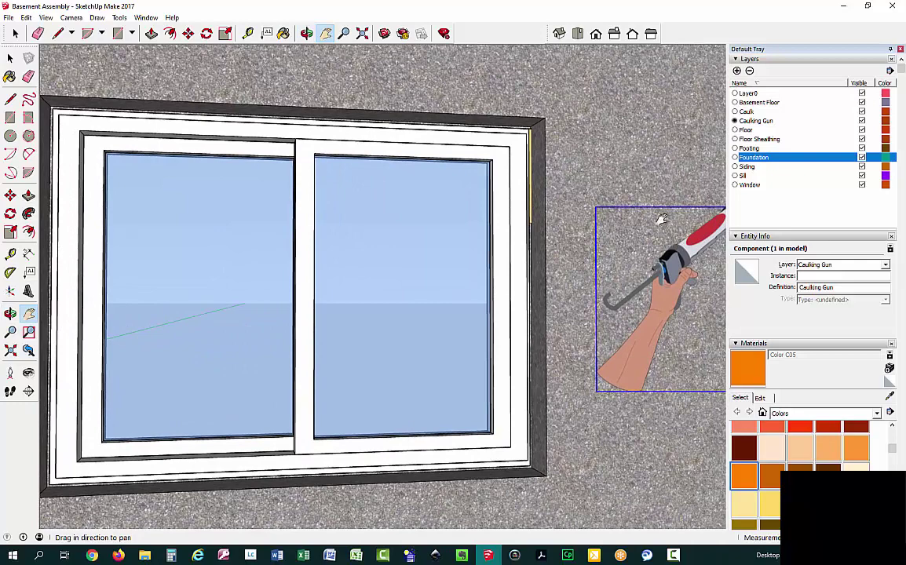
pyautogui.click(189, 34)
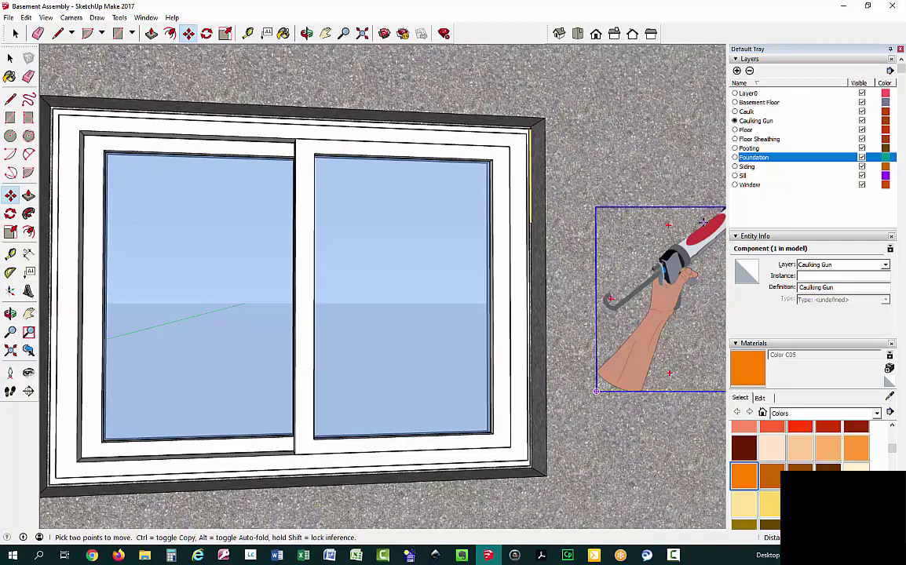
pyautogui.scroll(-1, 704, 221)
pyautogui.scroll(1, 704, 212)
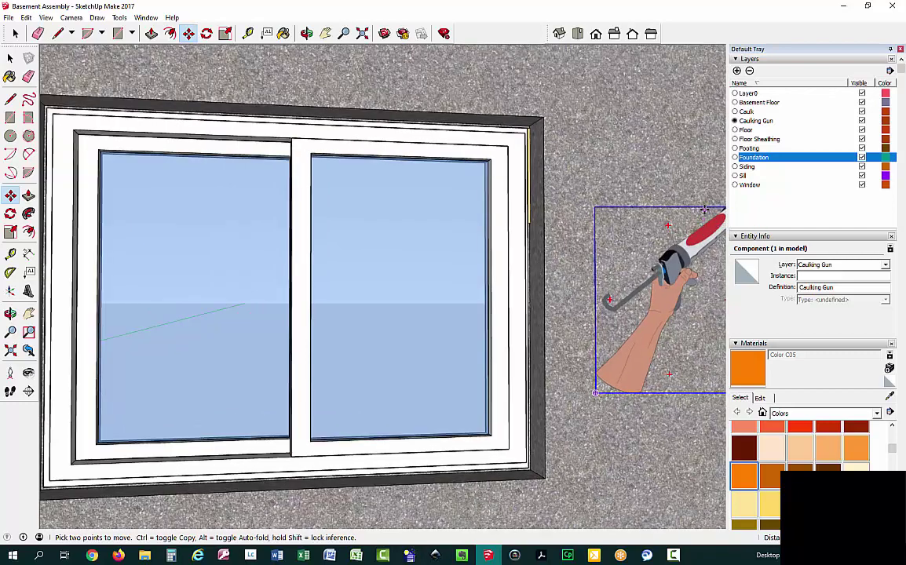
pyautogui.click(595, 208)
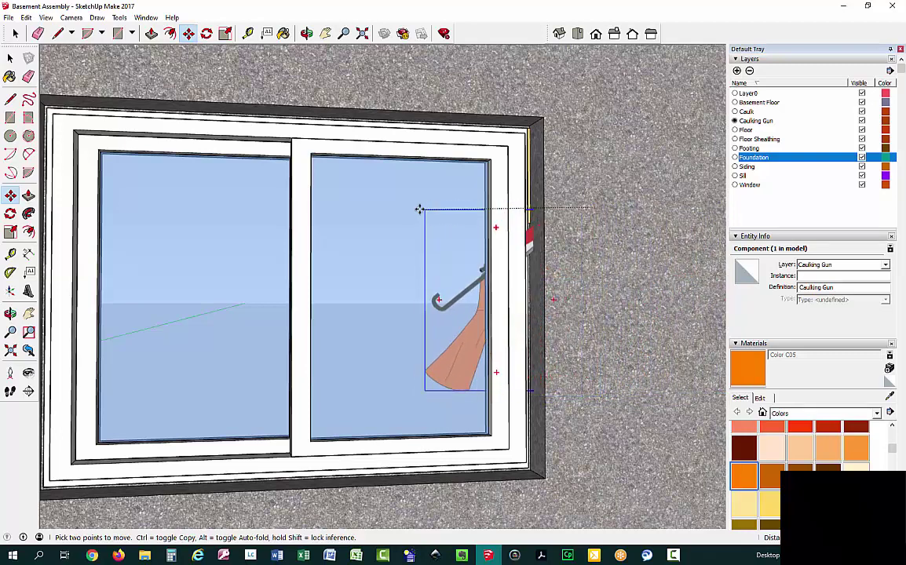
pyautogui.click(376, 207)
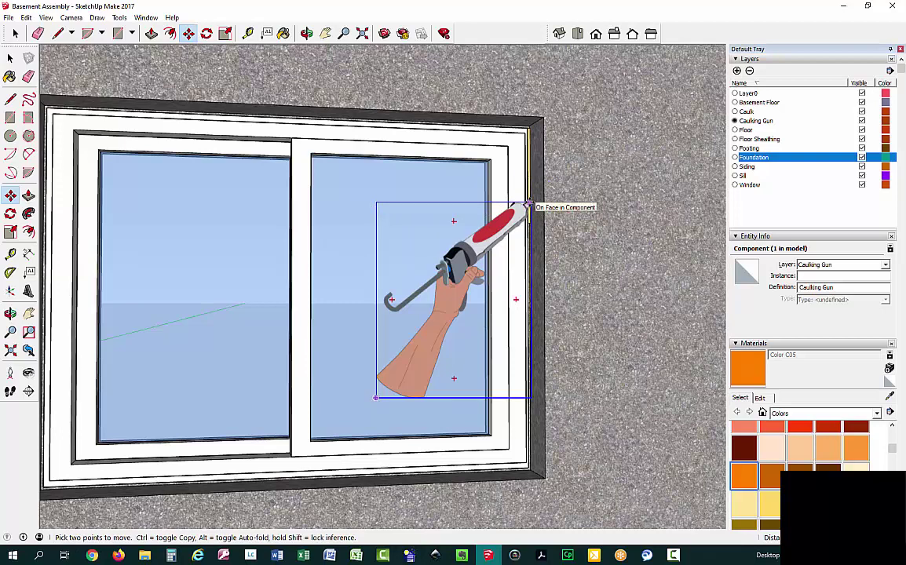
pyautogui.click(528, 206)
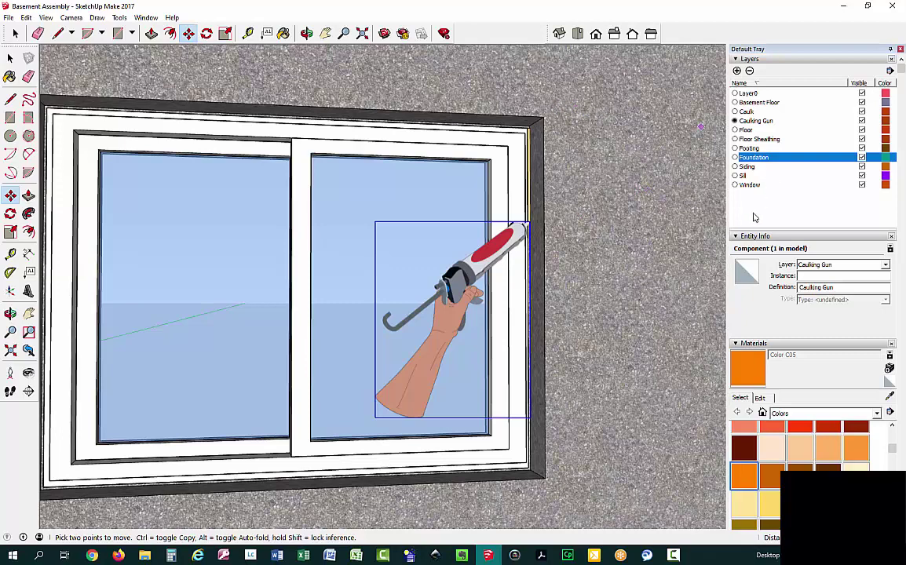
# Collapse the Entity Info and Materials sections and add a scene of the current window view.
pyautogui.click(742, 237)
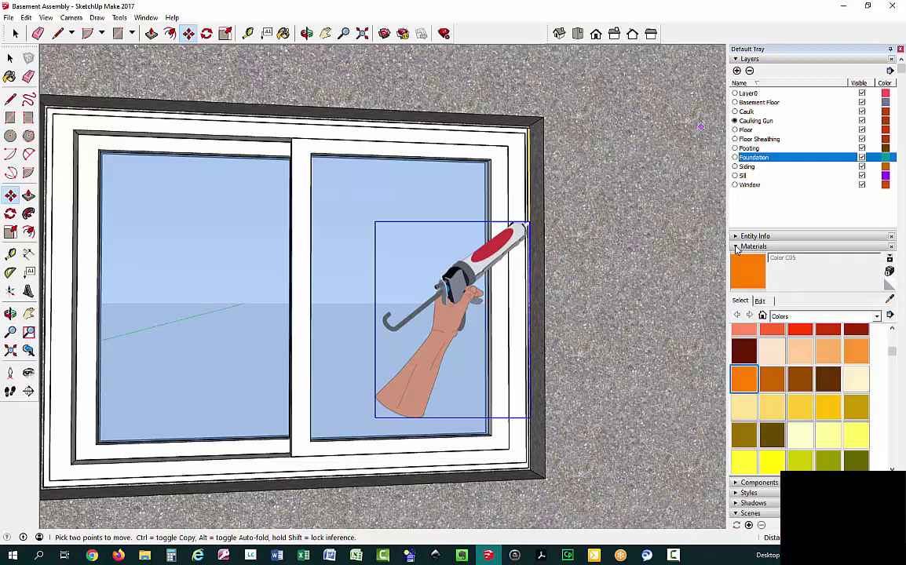
pyautogui.click(740, 247)
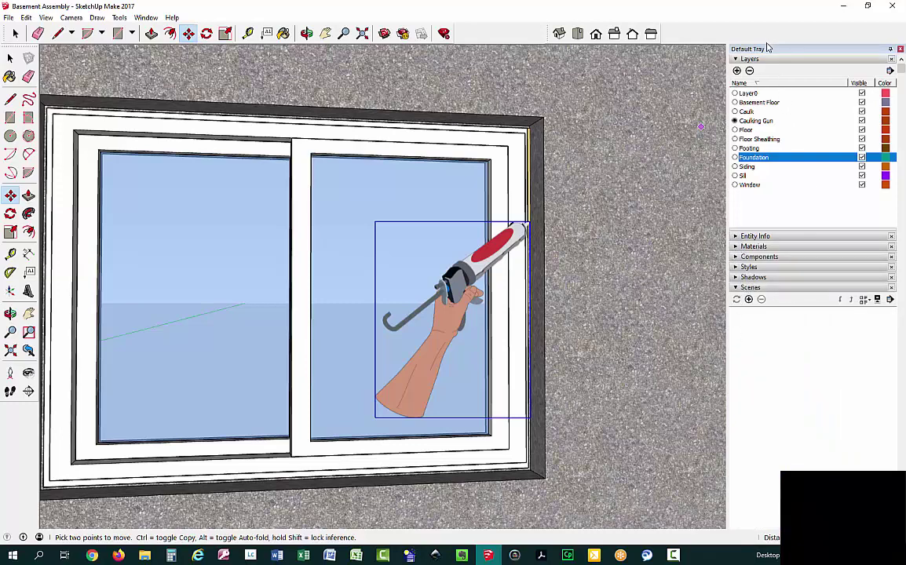
pyautogui.click(750, 300)
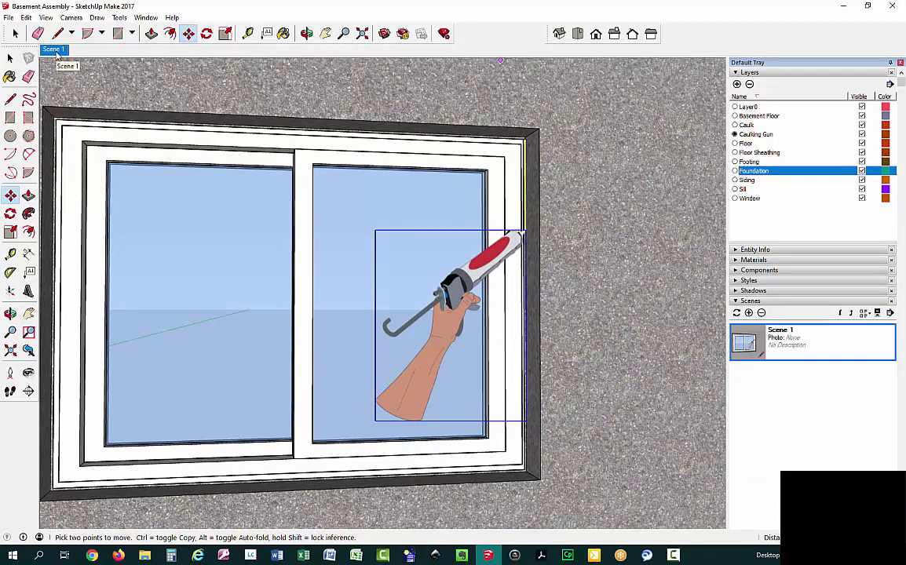
# Rename Scene 1 as Window Caulk.
pyautogui.rightClick(793, 338)
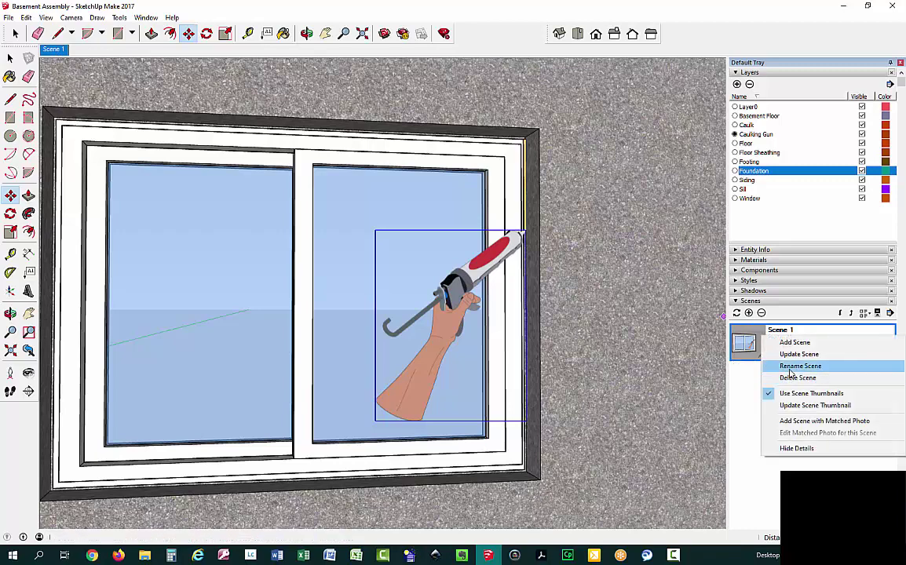
pyautogui.click(791, 368)
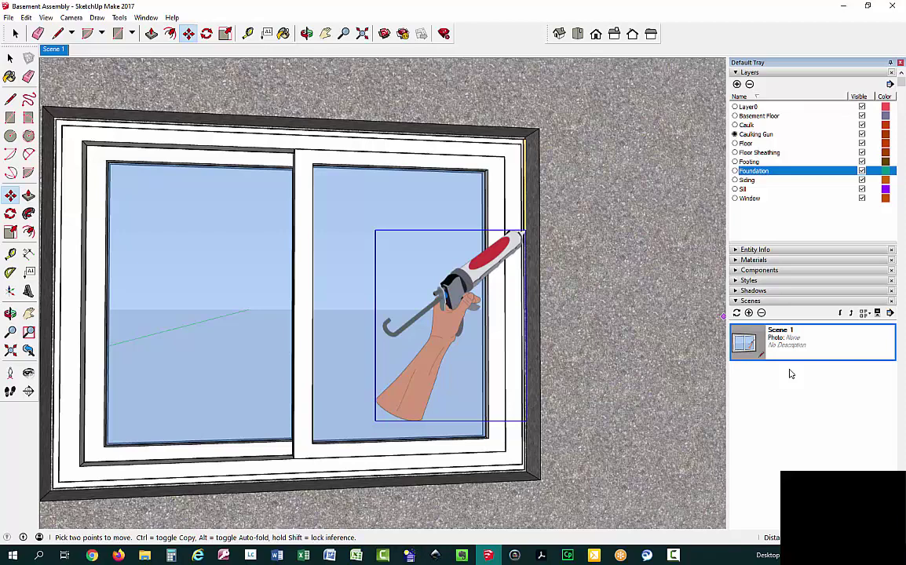
pyautogui.press('Return')
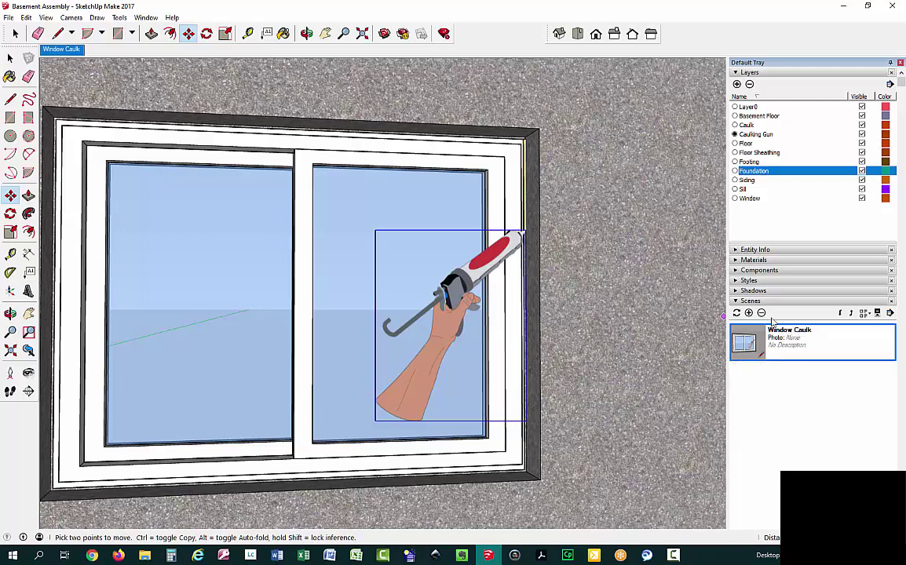
# Clear the selection and test the Window Caulk scene by recalling it from a view of the whole wall.
pyautogui.click(49, 52)
pyautogui.scroll(-8, 492, 261)
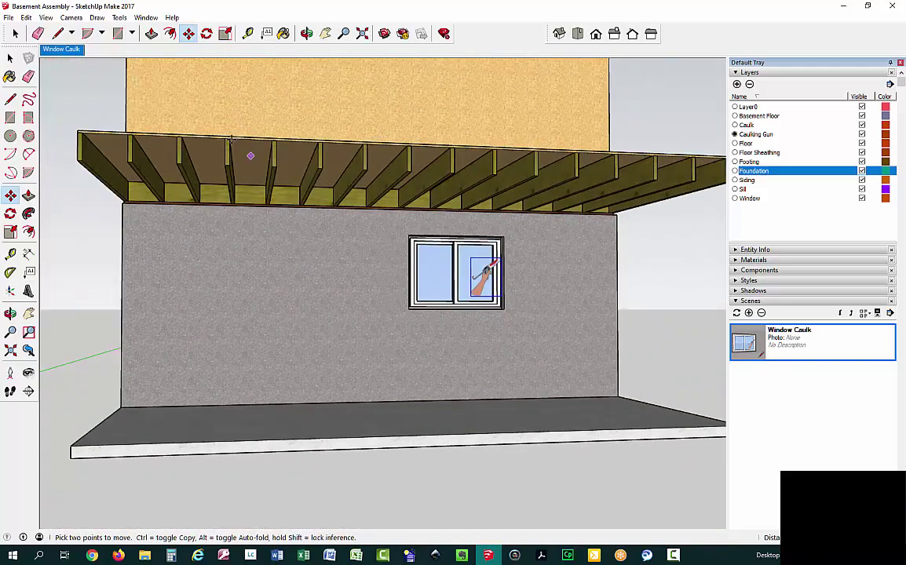
pyautogui.click(10, 58)
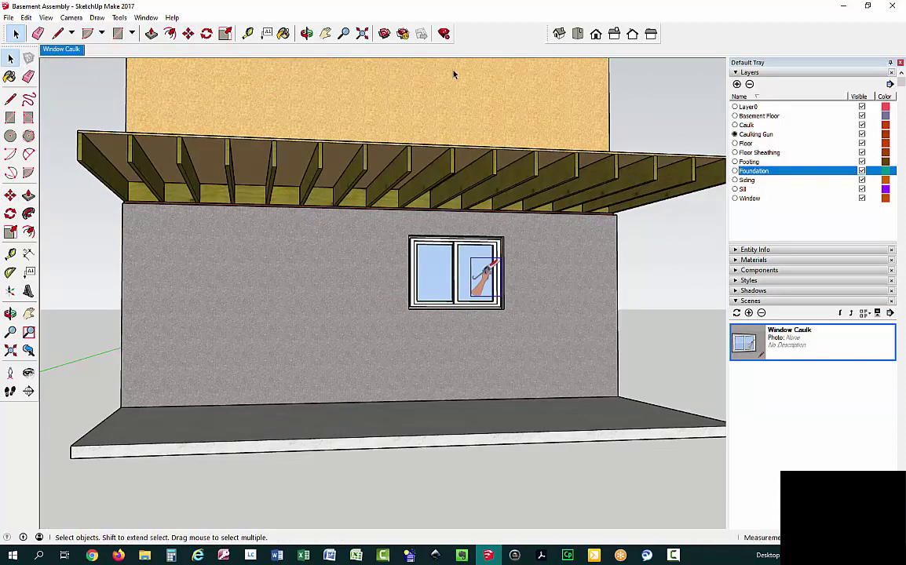
pyautogui.click(690, 107)
pyautogui.click(68, 50)
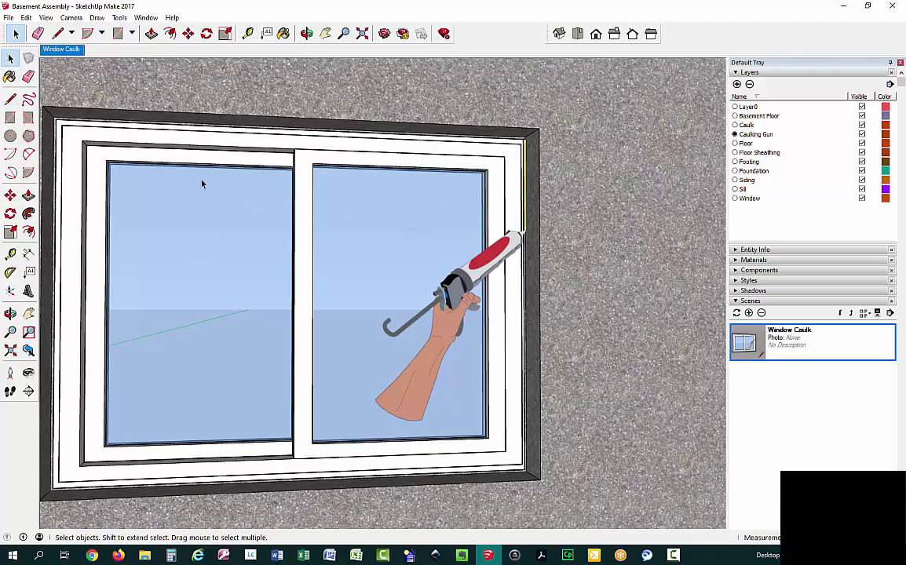
# Insert another Caulking Gun component under the floor joists, with its tip at the upper corner of a joist bay.
pyautogui.click(325, 33)
pyautogui.moveTo(375, 118); pyautogui.dragTo(359, 310)
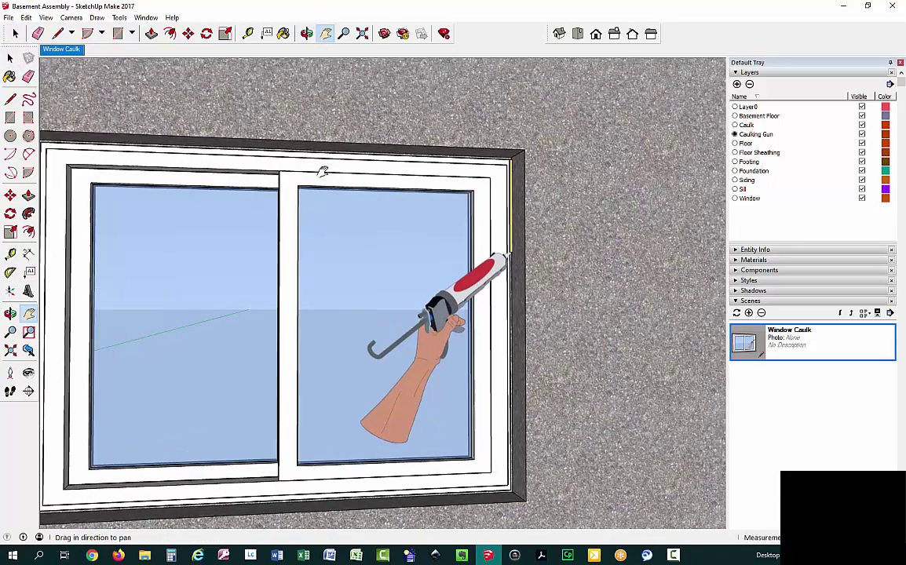
pyautogui.moveTo(359, 310); pyautogui.dragTo(377, 204, button='middle')
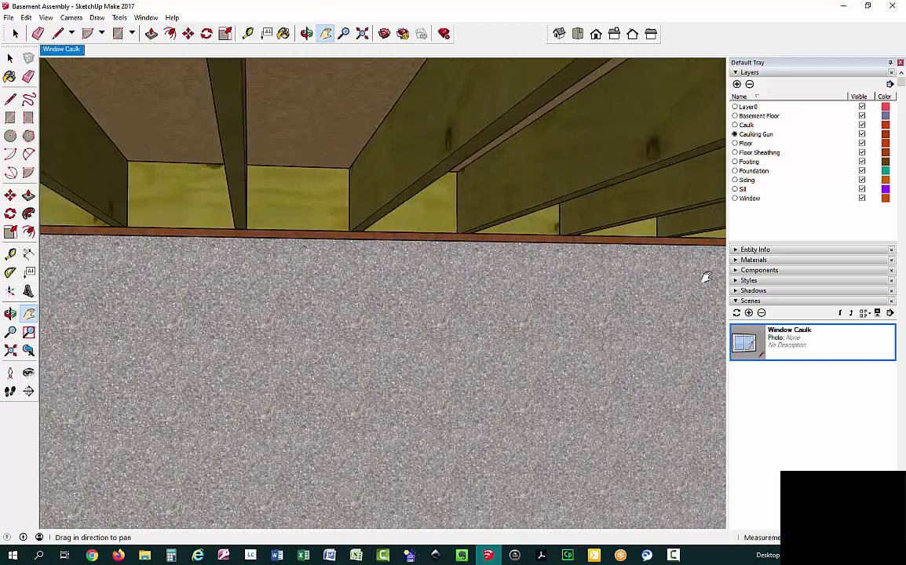
pyautogui.click(755, 270)
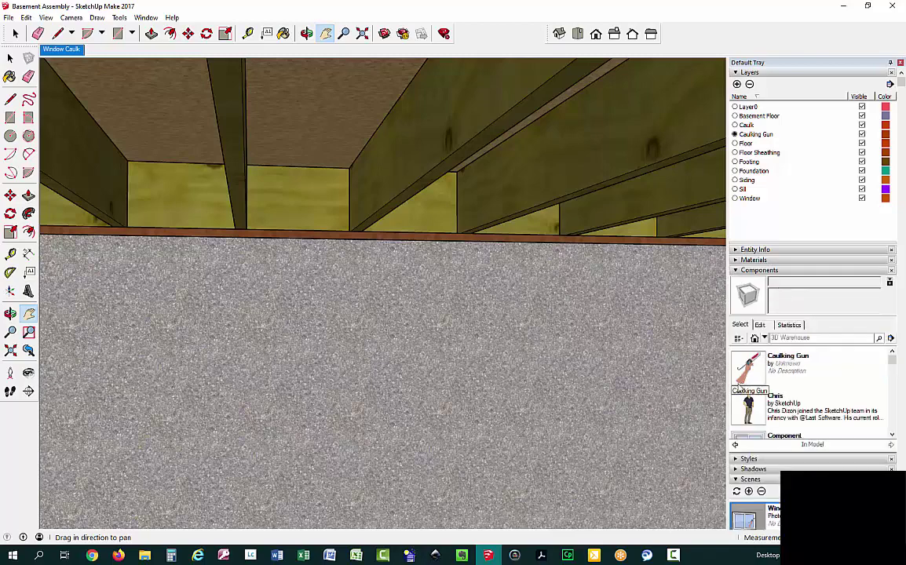
pyautogui.click(750, 365)
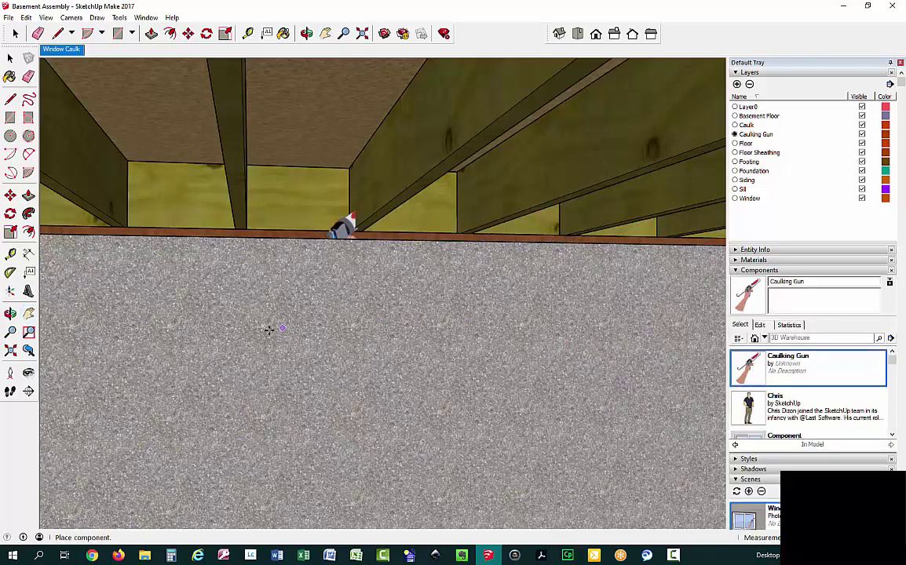
pyautogui.click(236, 307)
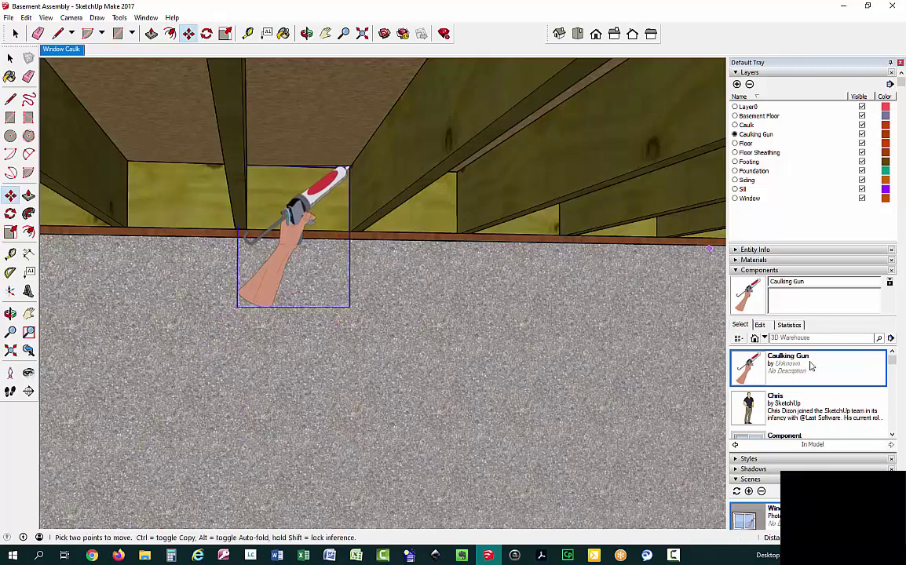
# Add a scene of the joist view named Seal Sill and switch between it and the Window Caulk scene.
pyautogui.scroll(-4, 761, 493)
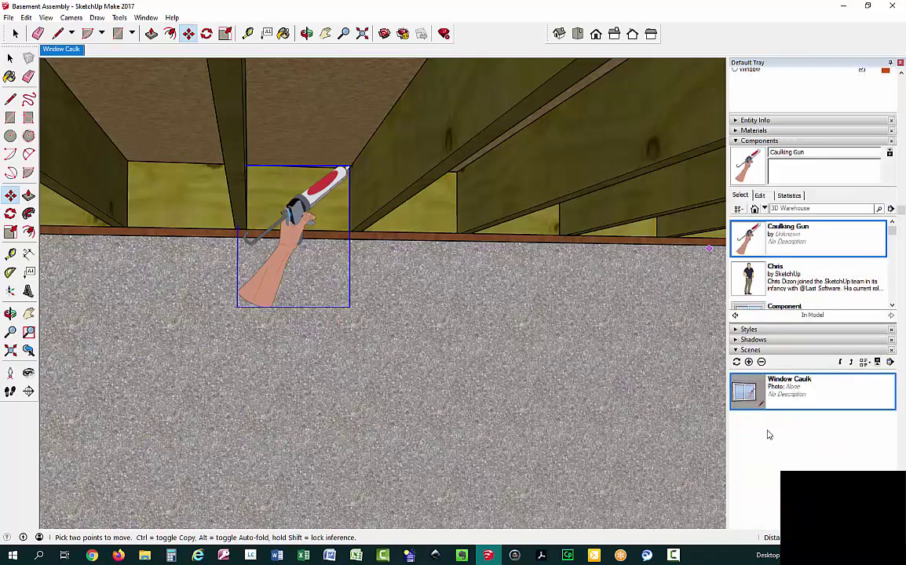
pyautogui.click(750, 363)
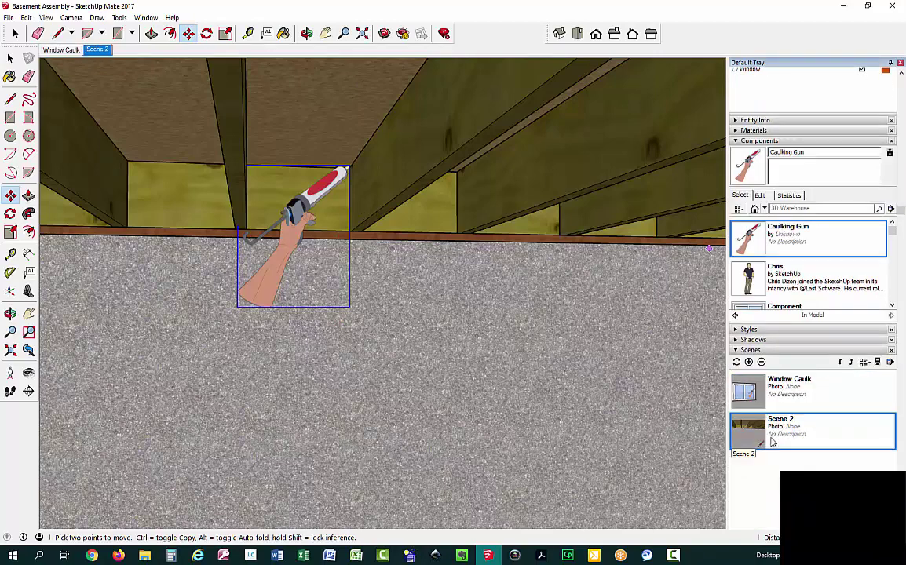
pyautogui.rightClick(803, 434)
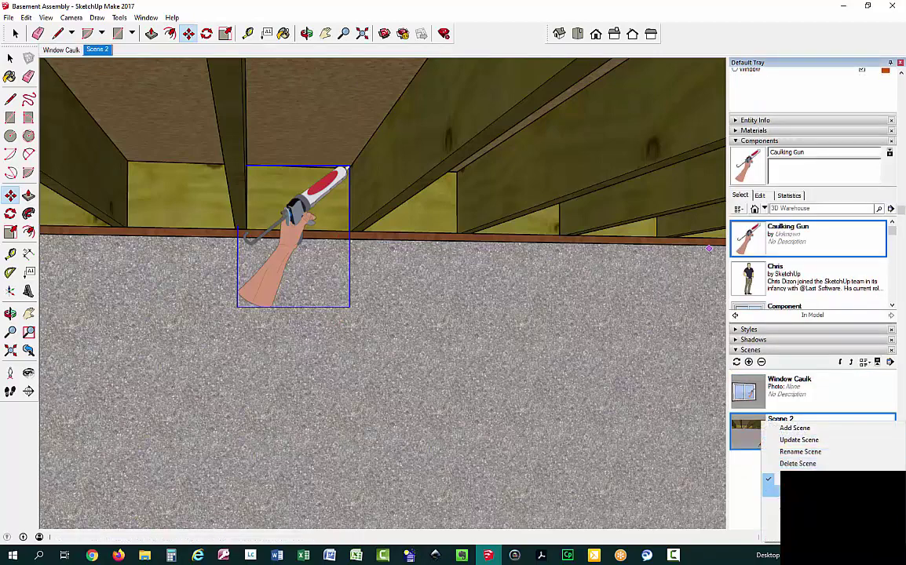
pyautogui.click(800, 461)
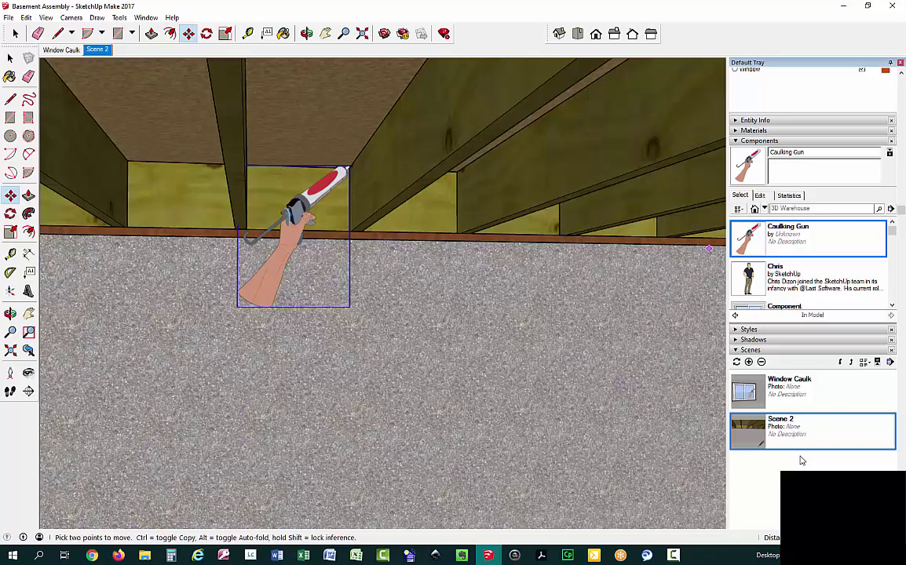
pyautogui.write('Seal Sill')
pyautogui.press('Return')
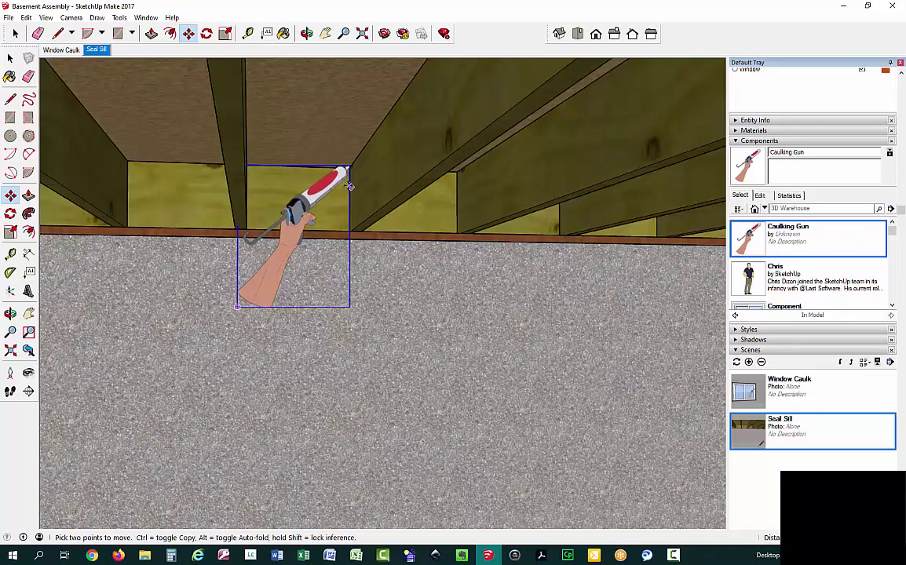
pyautogui.click(63, 50)
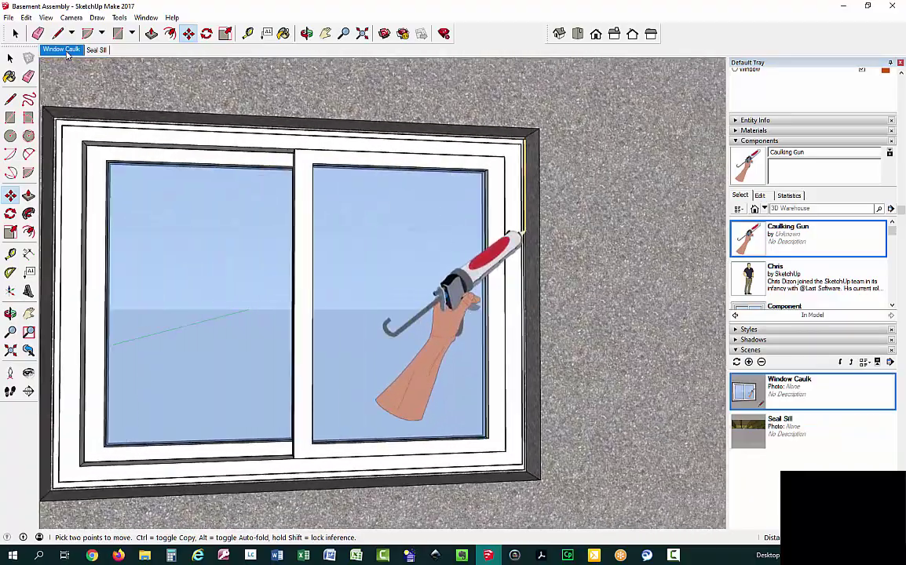
pyautogui.click(95, 50)
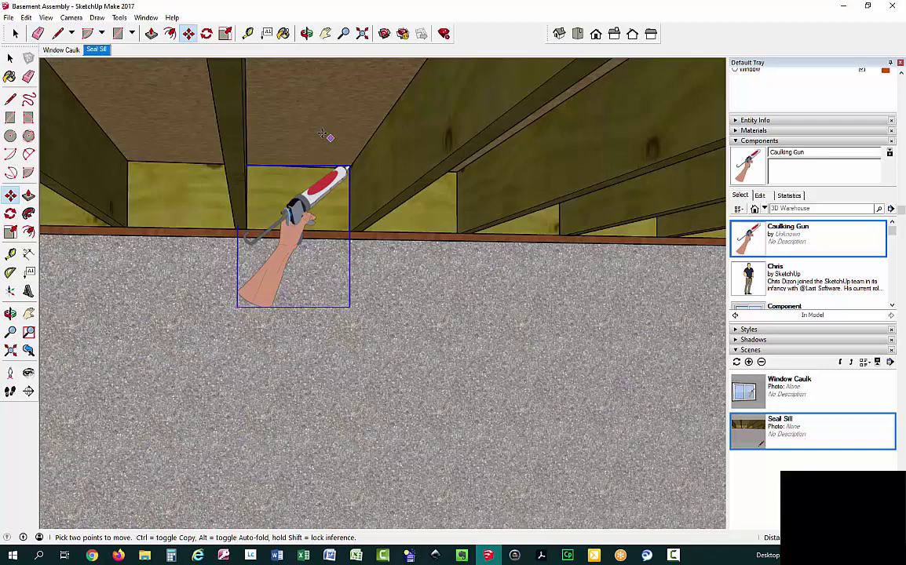
# Move the new Caulking Gun component by its tip so the whole gun sits in front of the wall and joists.
pyautogui.click(306, 33)
pyautogui.moveTo(270, 201); pyautogui.dragTo(157, 54)
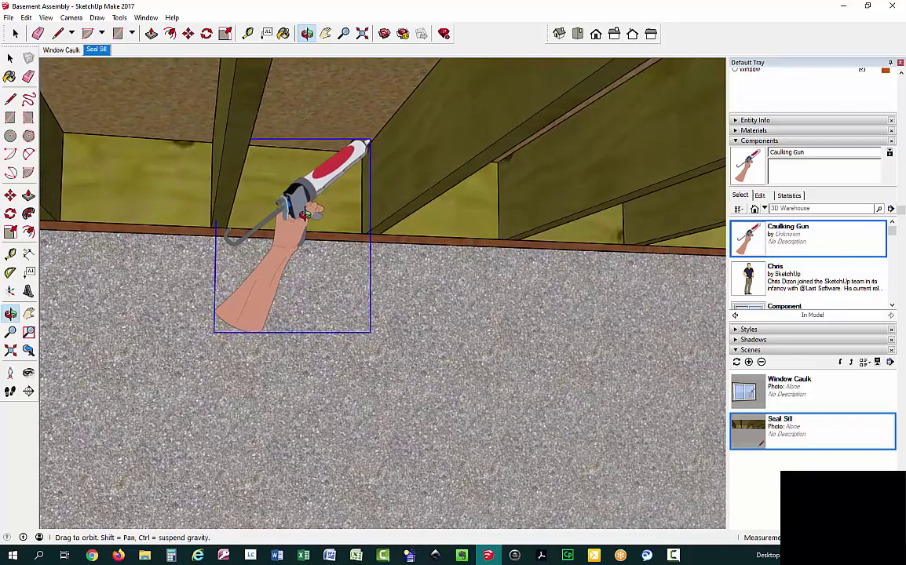
pyautogui.click(188, 33)
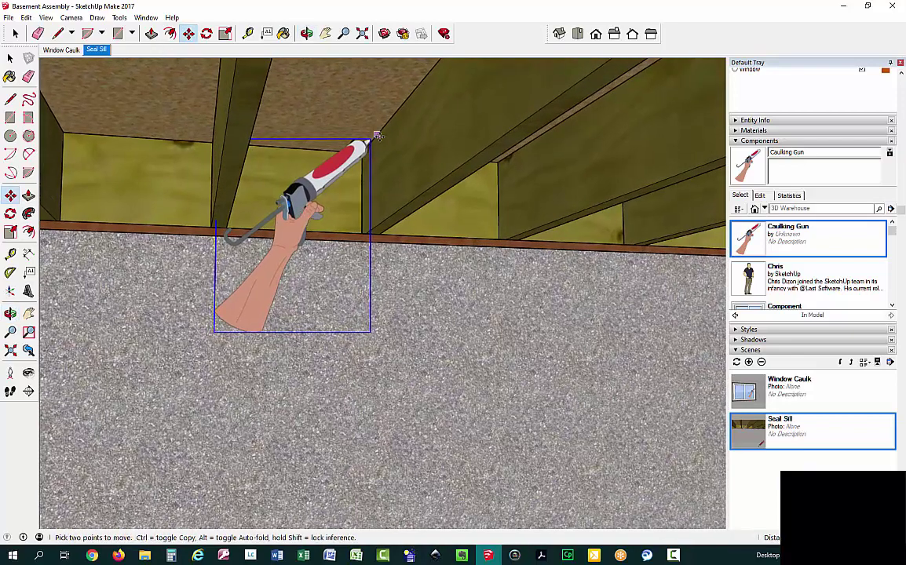
pyautogui.click(368, 140)
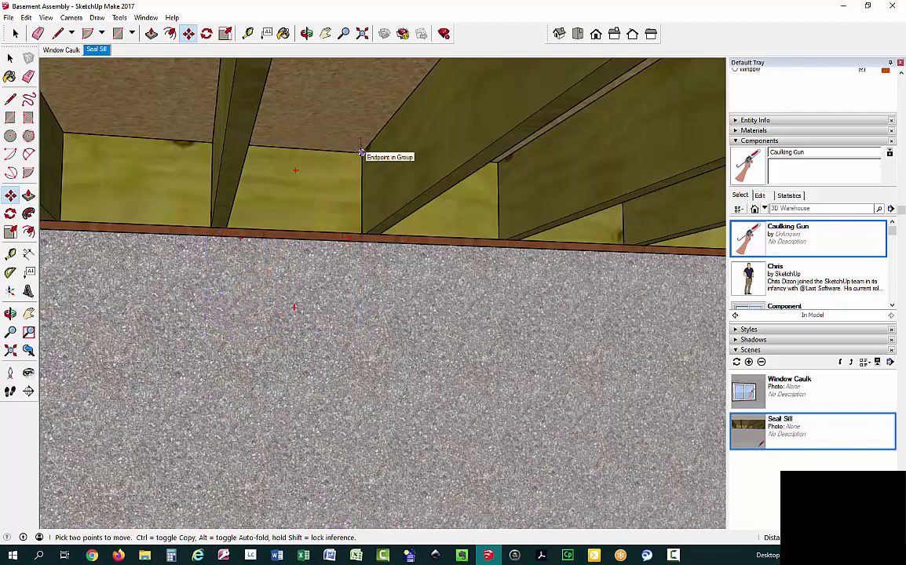
pyautogui.press('Down')
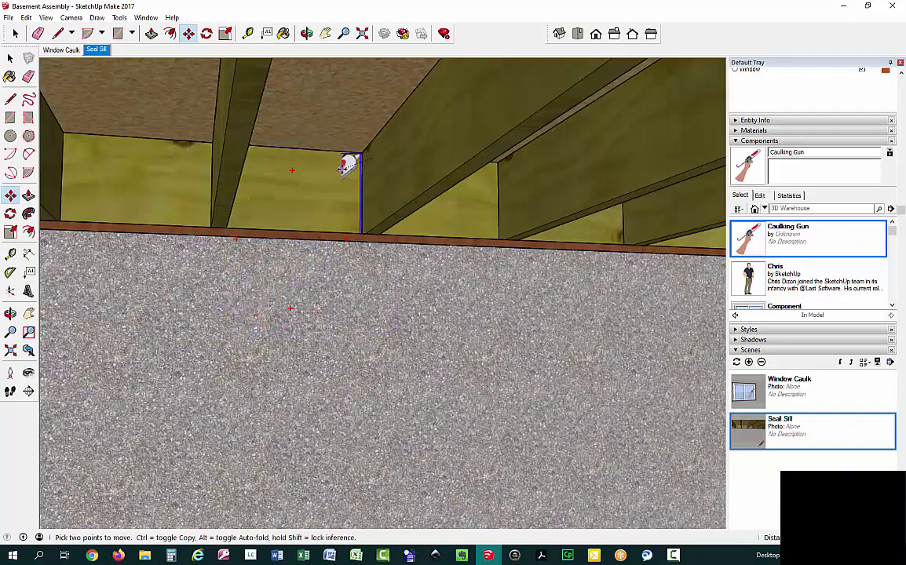
pyautogui.click(350, 165)
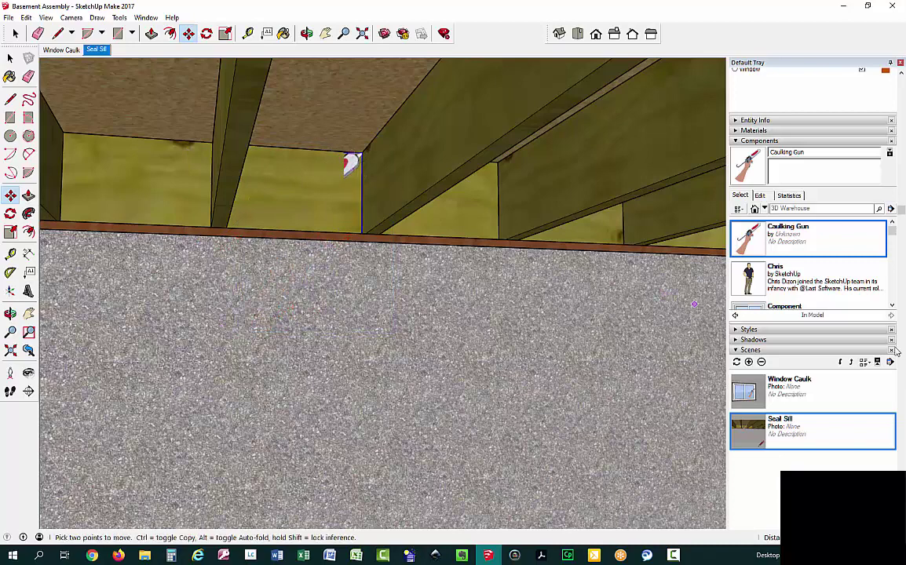
pyautogui.click(350, 163)
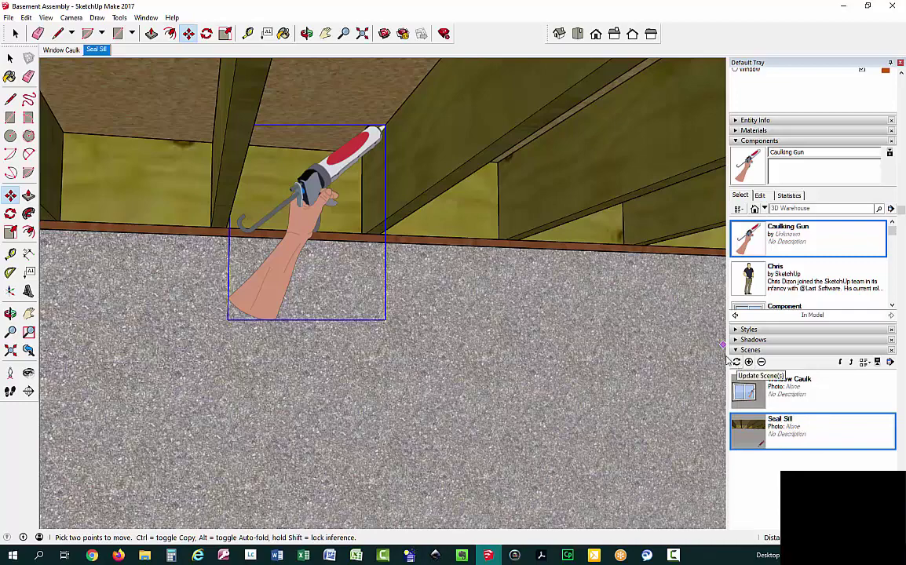
# Orbit slightly around the gun under the joists and update the Seal Sill scene with all its properties.
pyautogui.click(306, 33)
pyautogui.moveTo(396, 279); pyautogui.dragTo(385, 253)
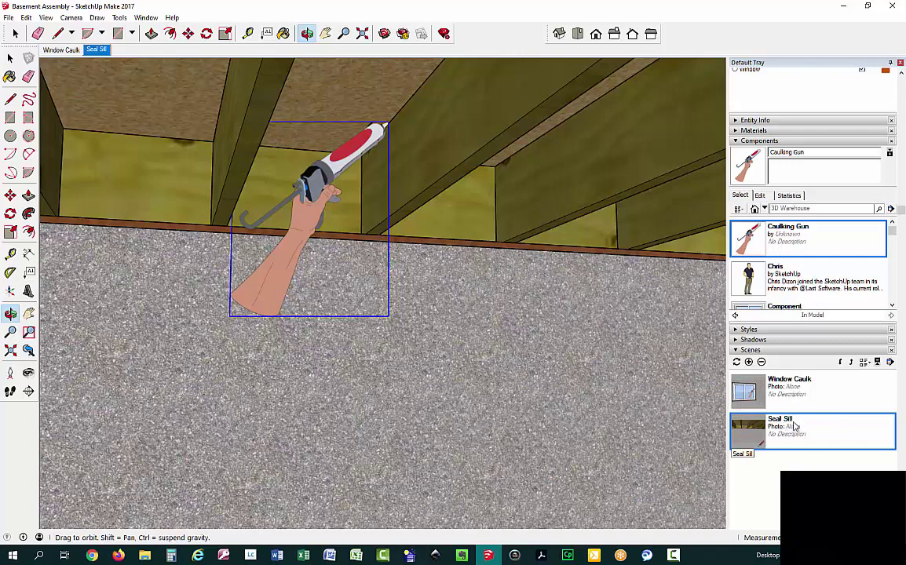
pyautogui.click(735, 362)
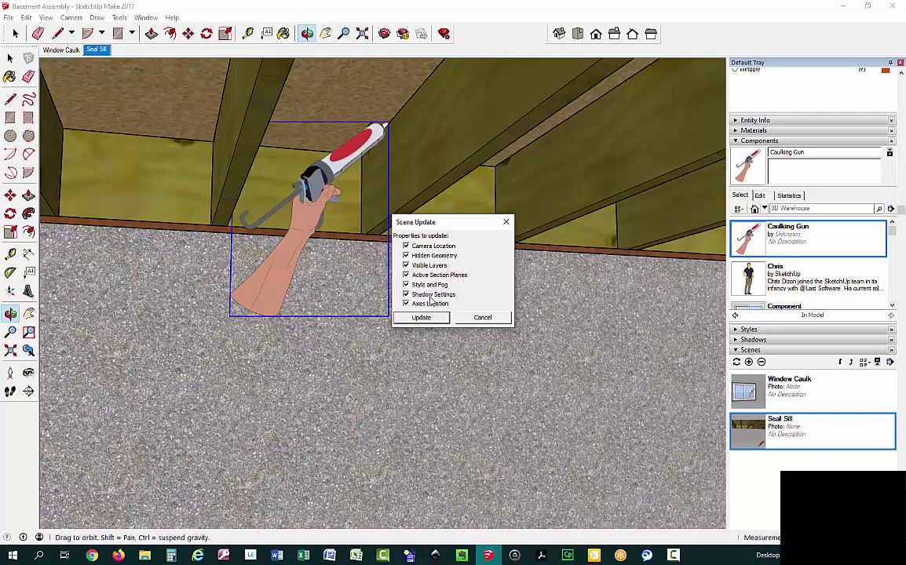
pyautogui.click(420, 317)
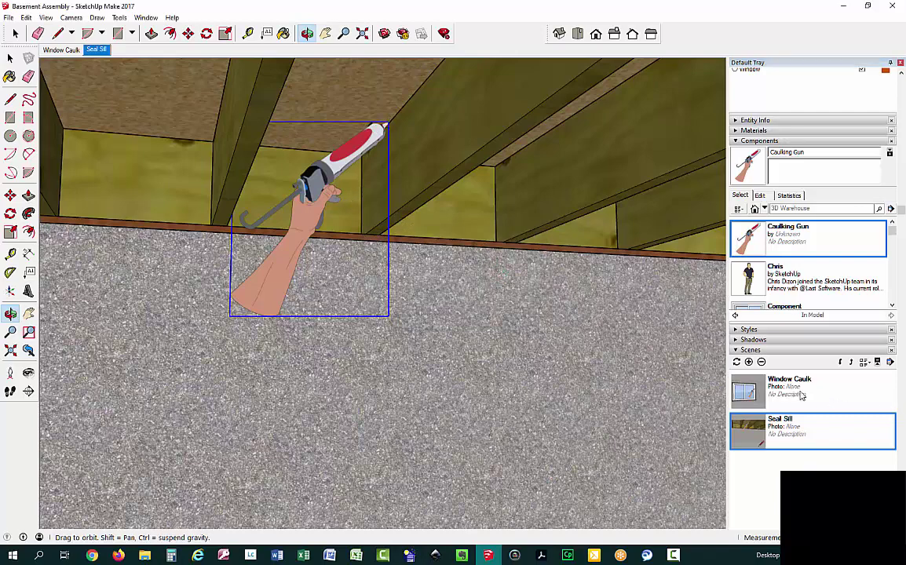
# Switch between the Window Caulk and Seal Sill scenes to check both views, ending on Window Caulk.
pyautogui.click(69, 50)
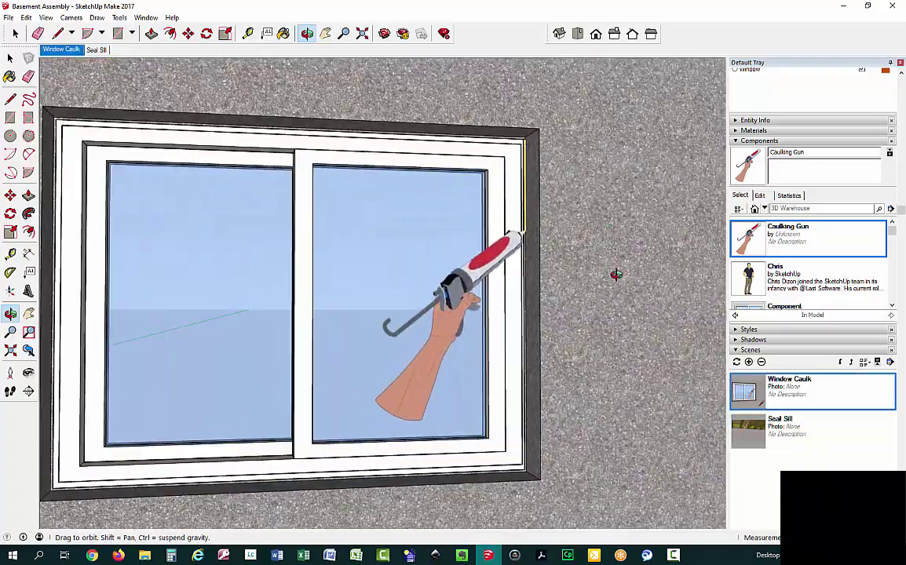
pyautogui.click(94, 49)
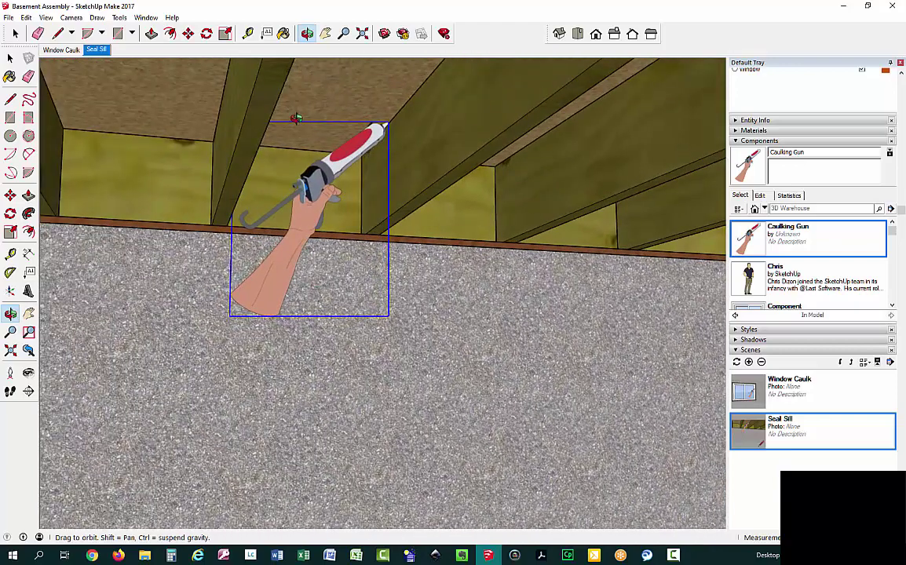
pyautogui.click(59, 50)
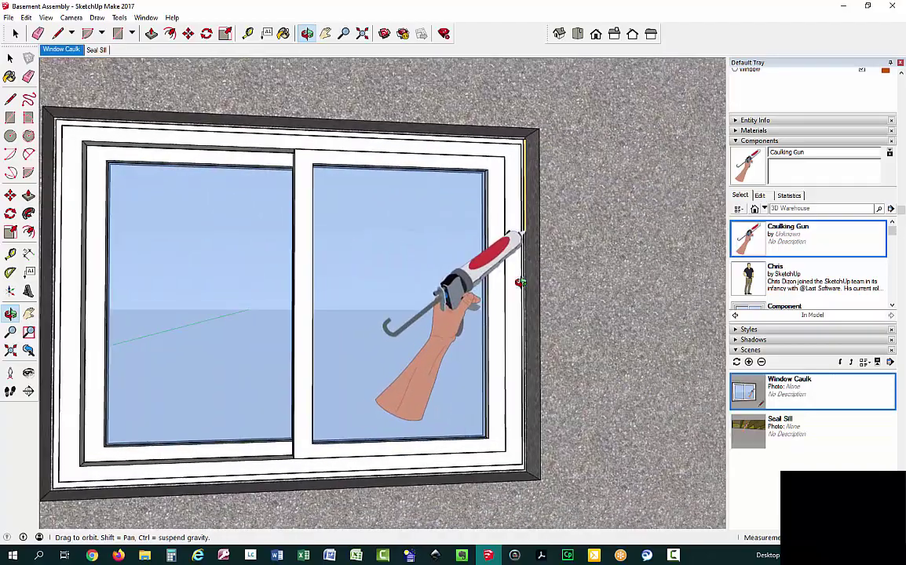
# Switch to Capture and take an 890 x 804 image of the right window pane, caulking gun and adjoining wall.
pyautogui.moveTo(673, 555)
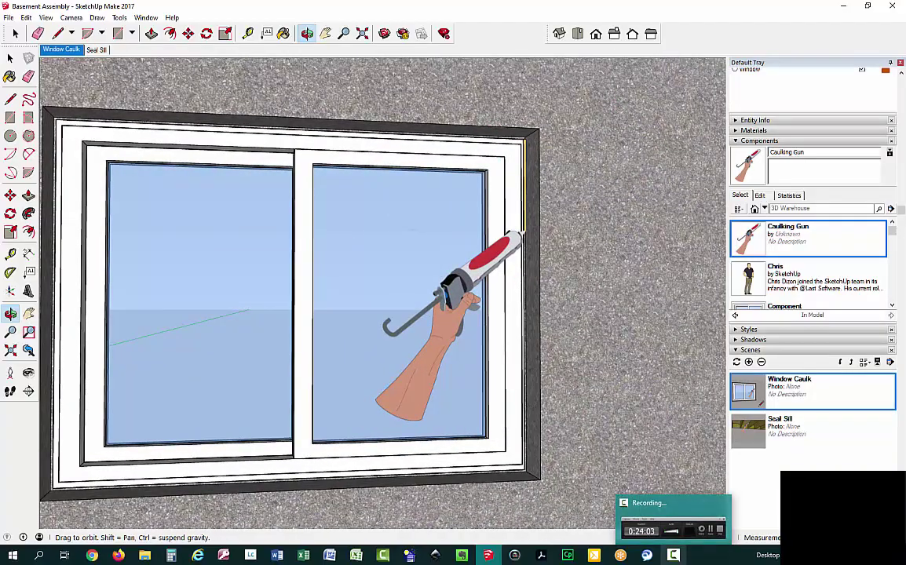
pyautogui.click(594, 556)
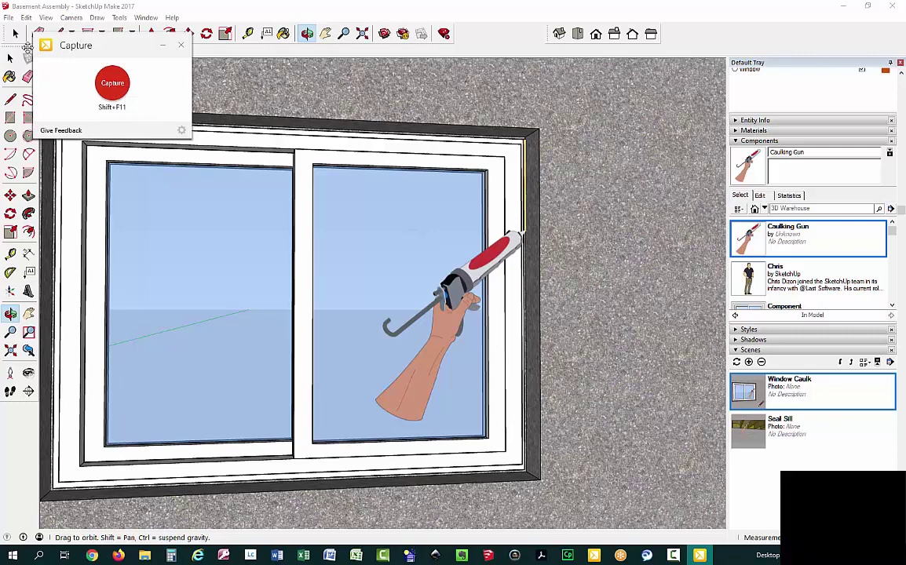
pyautogui.click(113, 84)
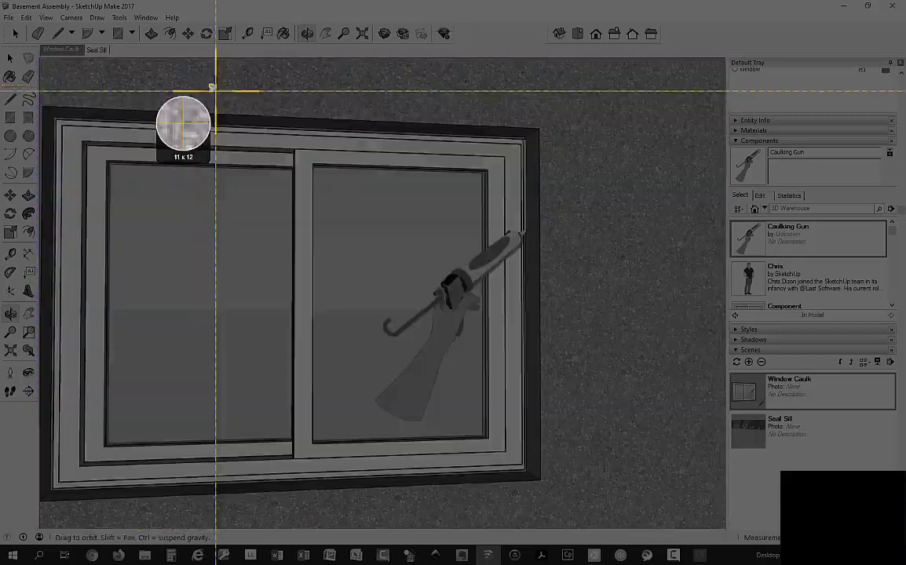
pyautogui.moveTo(209, 84); pyautogui.dragTo(677, 501)
pyautogui.moveTo(664, 501); pyautogui.dragTo(644, 506)
pyautogui.moveTo(645, 411); pyautogui.dragTo(605, 382)
pyautogui.moveTo(605, 421); pyautogui.dragTo(670, 500)
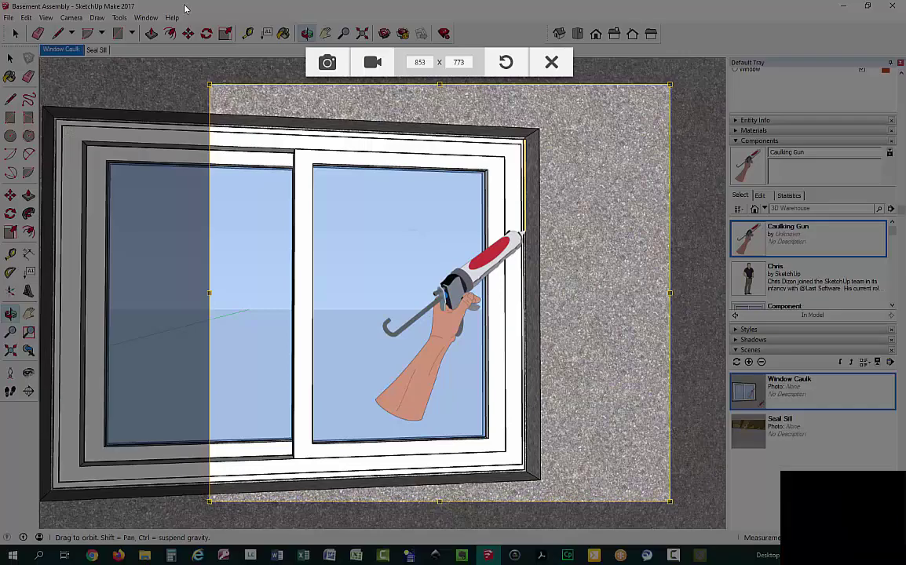
pyautogui.moveTo(206, 82); pyautogui.dragTo(203, 68)
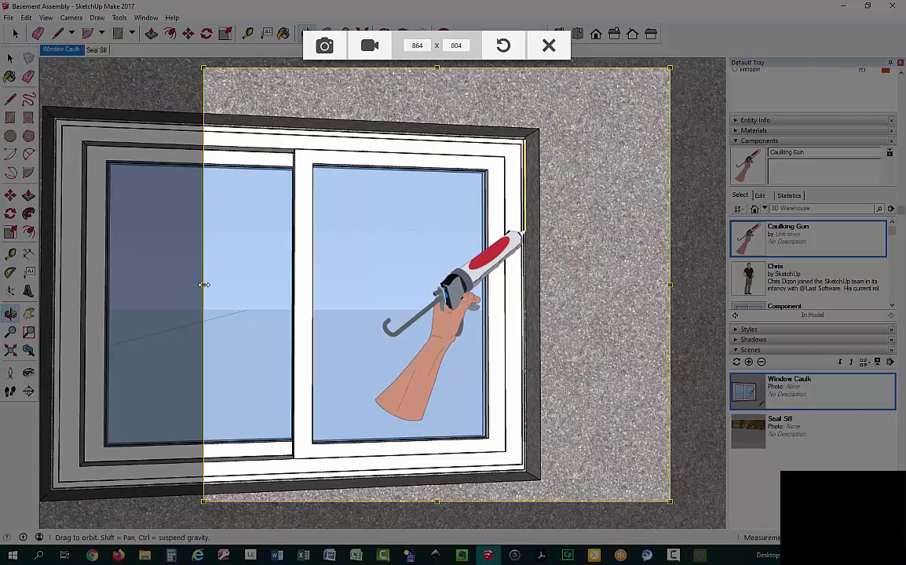
pyautogui.moveTo(204, 285)
pyautogui.mouseDown()
pyautogui.moveTo(220, 282)
pyautogui.moveTo(189, 284)
pyautogui.mouseUp()
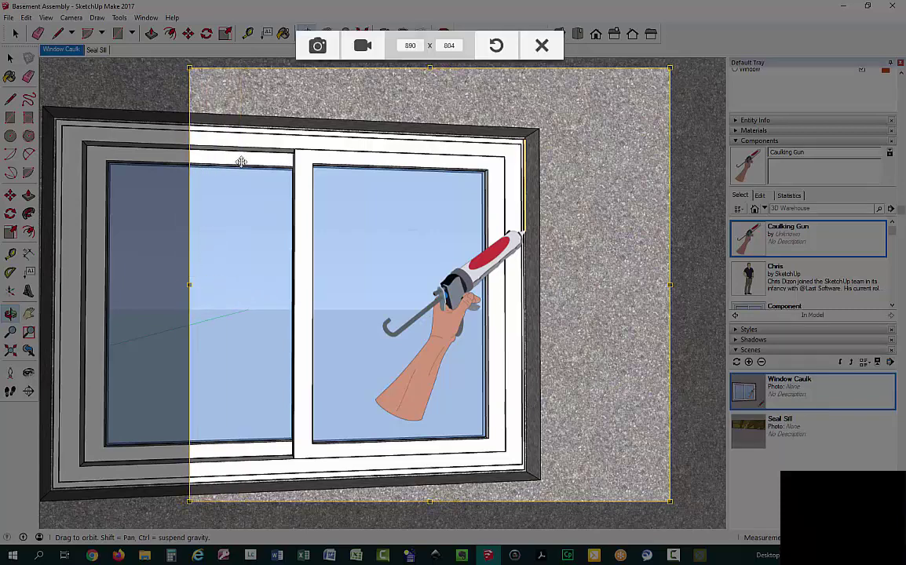
pyautogui.click(318, 46)
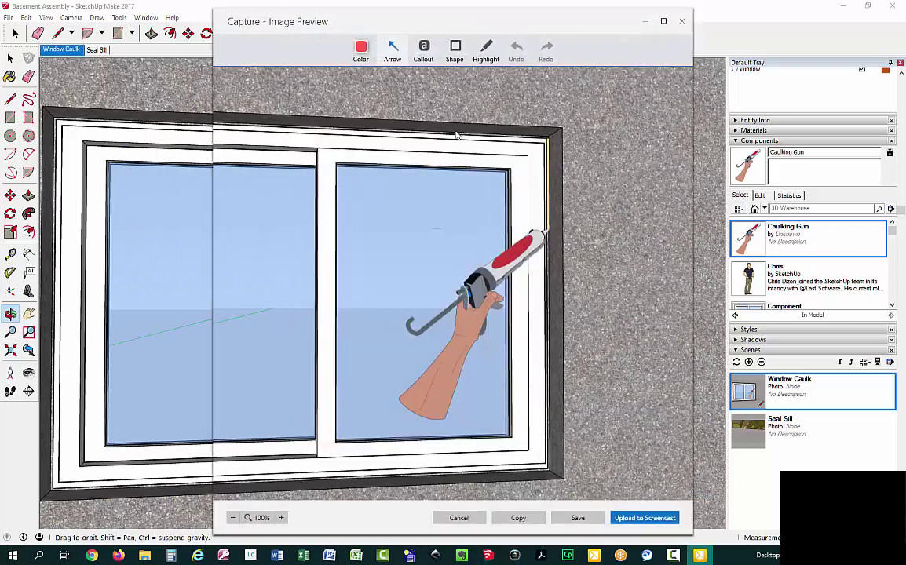
# Save the capture as Window Caulking in PNG format in Field Guide Photos, replacing the existing file, and close the preview.
pyautogui.click(569, 515)
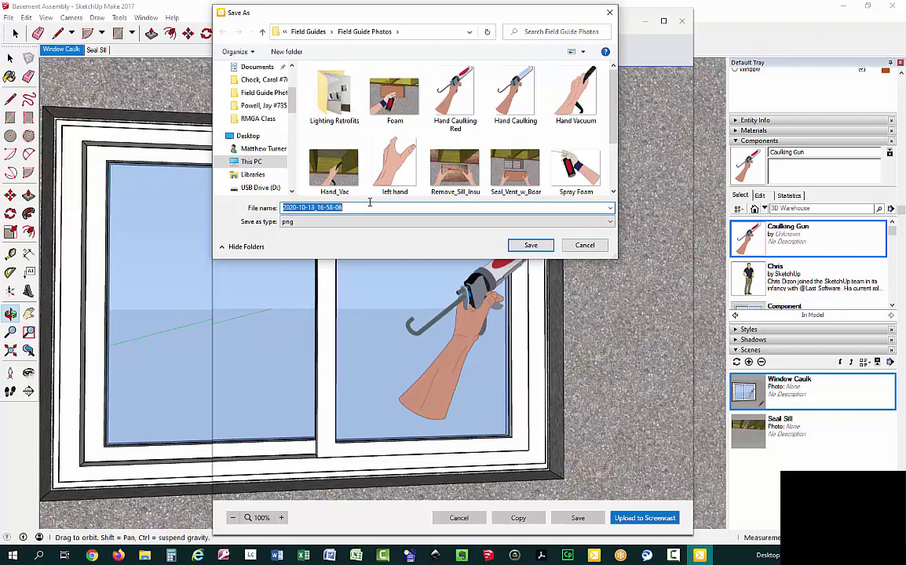
pyautogui.moveTo(614, 119); pyautogui.dragTo(620, 163)
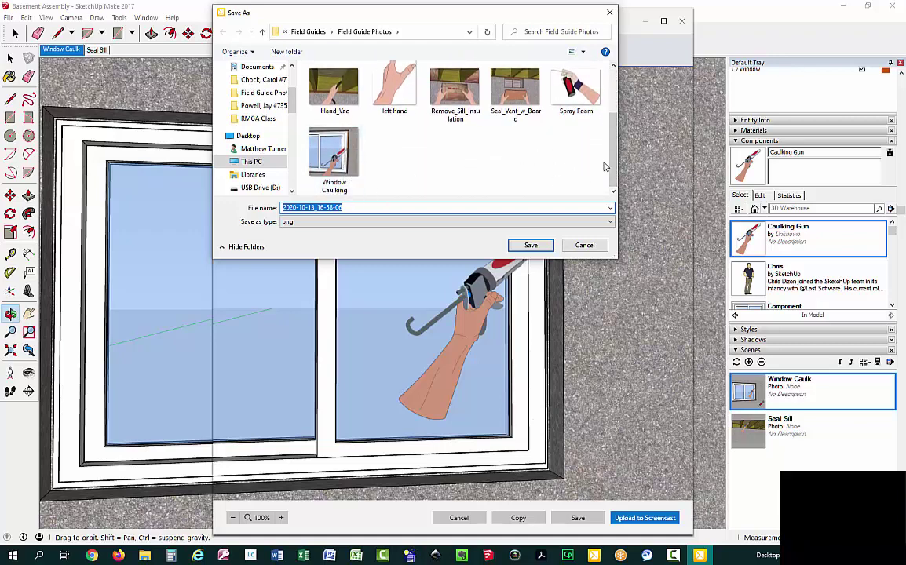
pyautogui.moveTo(616, 153); pyautogui.dragTo(612, 153)
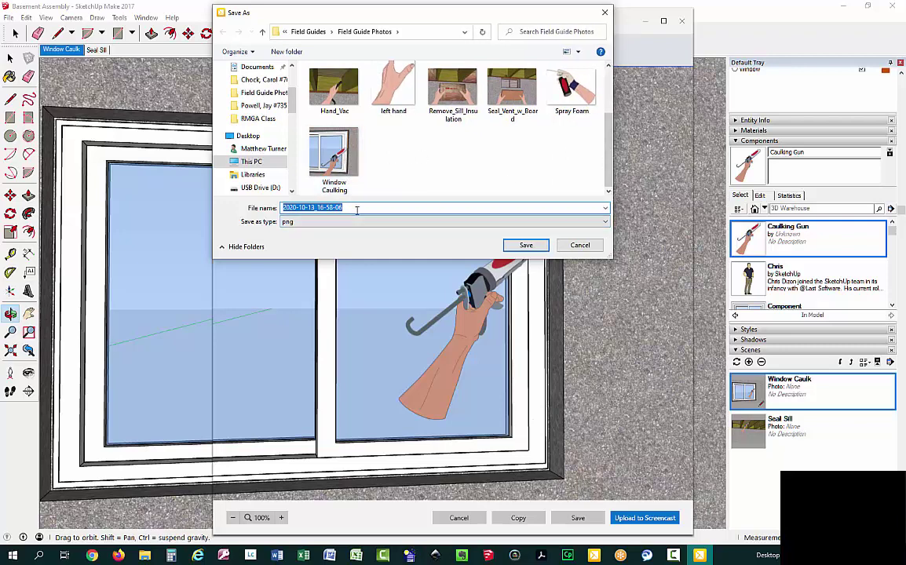
pyautogui.write('Window Caulking')
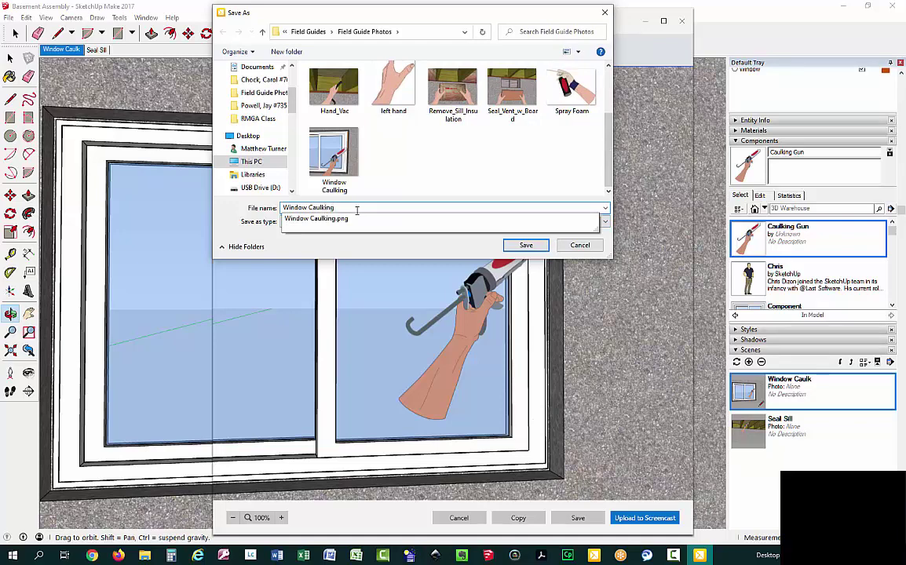
pyautogui.click(523, 245)
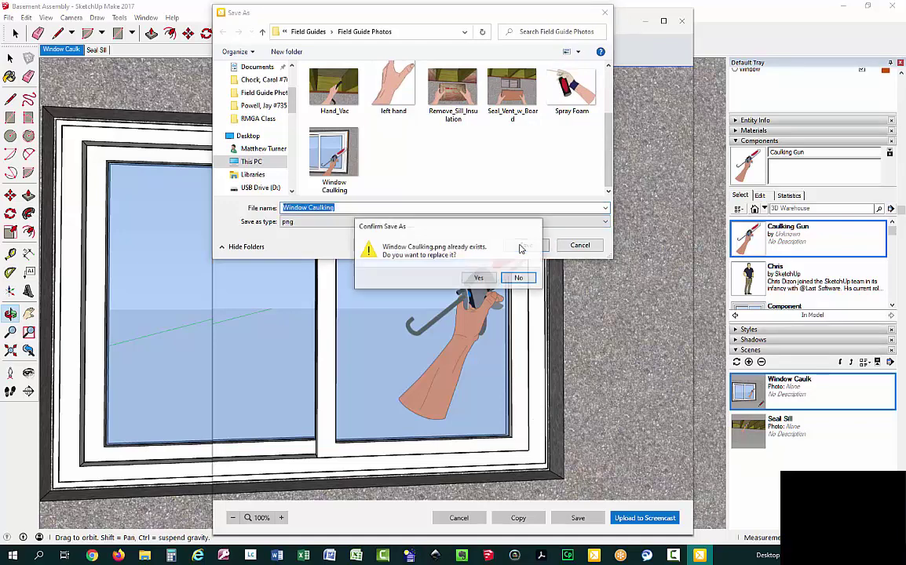
pyautogui.click(493, 281)
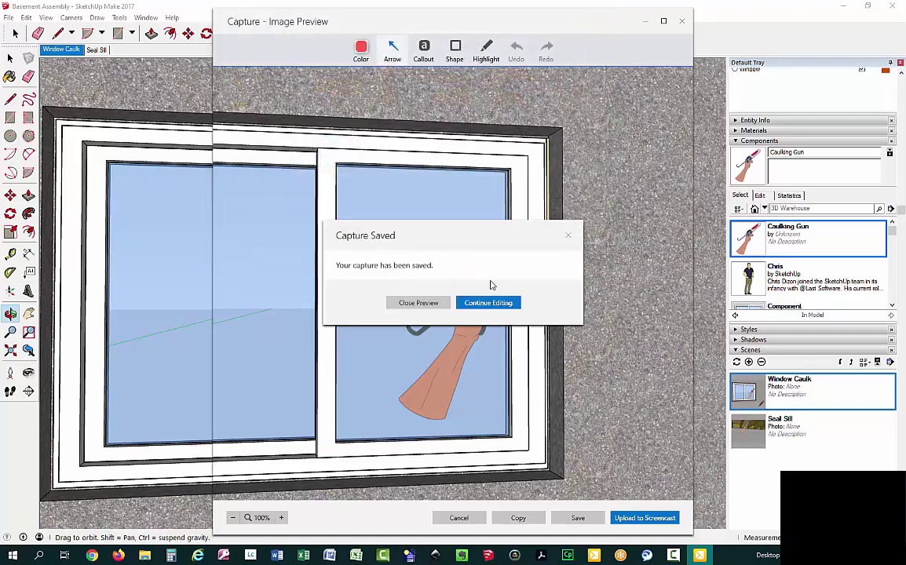
pyautogui.click(414, 305)
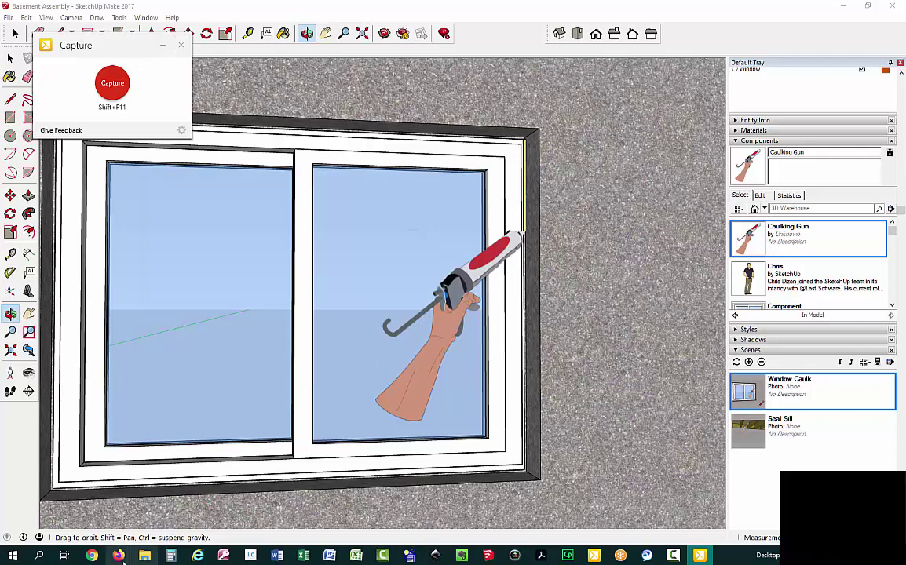
# Switch to the Field Guide site in Chrome and undo the image placement above "10. Air seal around windows".
pyautogui.click(91, 556)
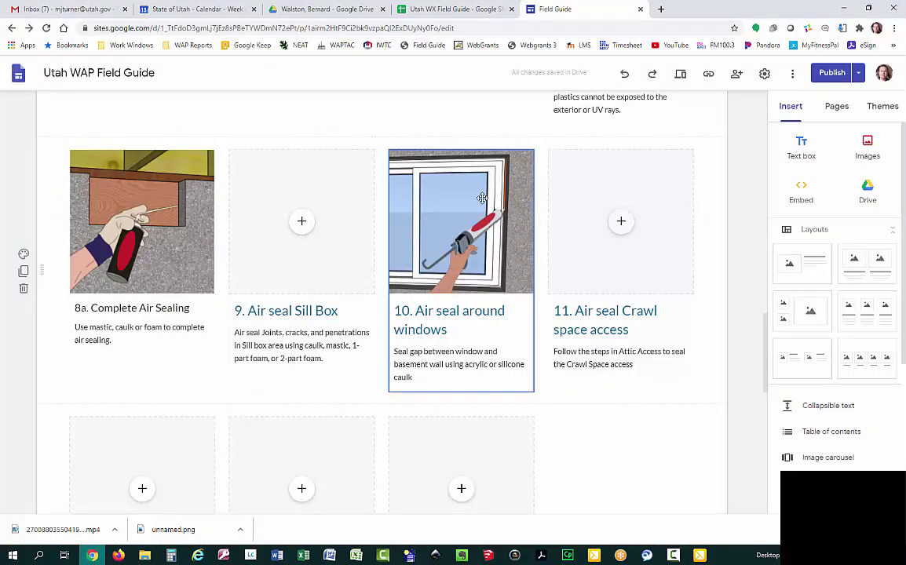
pyautogui.click(476, 223)
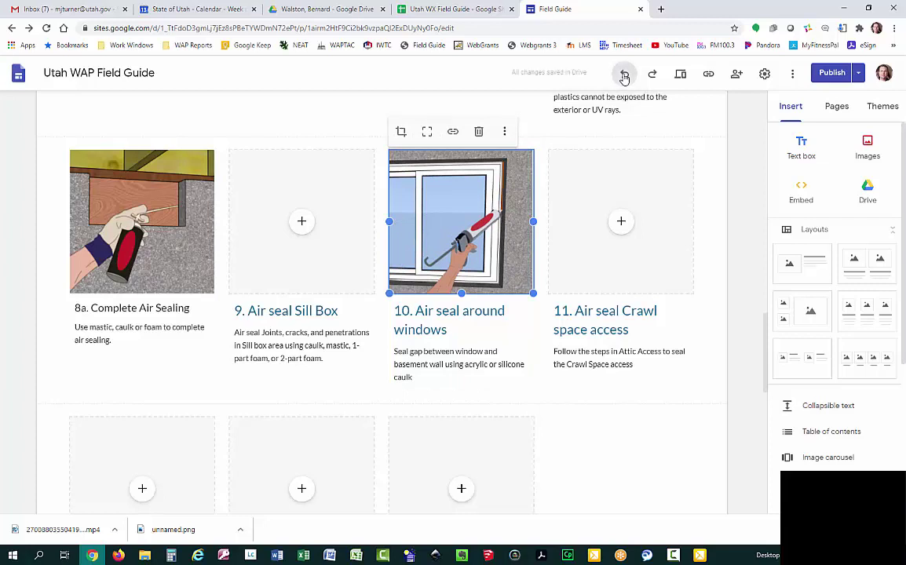
pyautogui.click(624, 75)
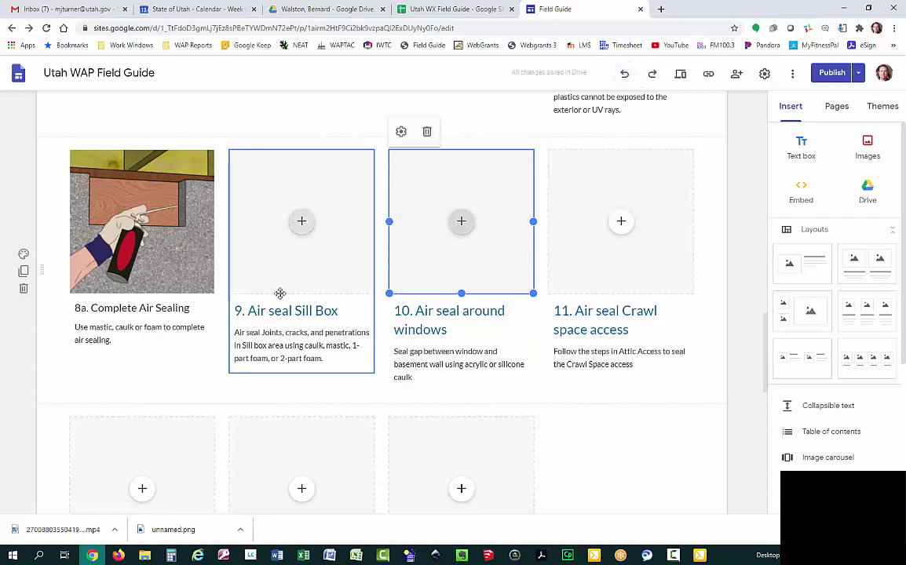
# Upload the Window Caulking image from Field Guide Photos into the empty placeholder above "10. Air seal around windows".
pyautogui.click(463, 222)
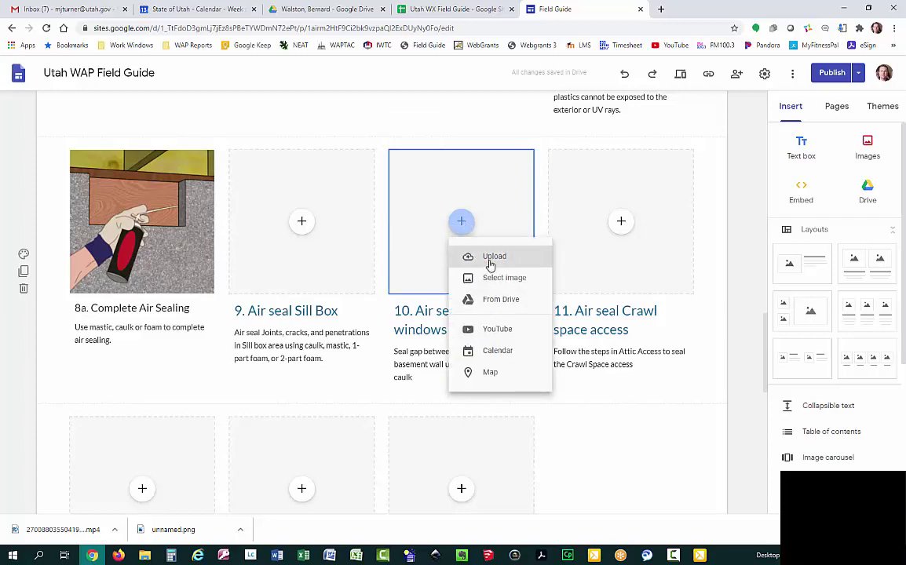
pyautogui.click(488, 264)
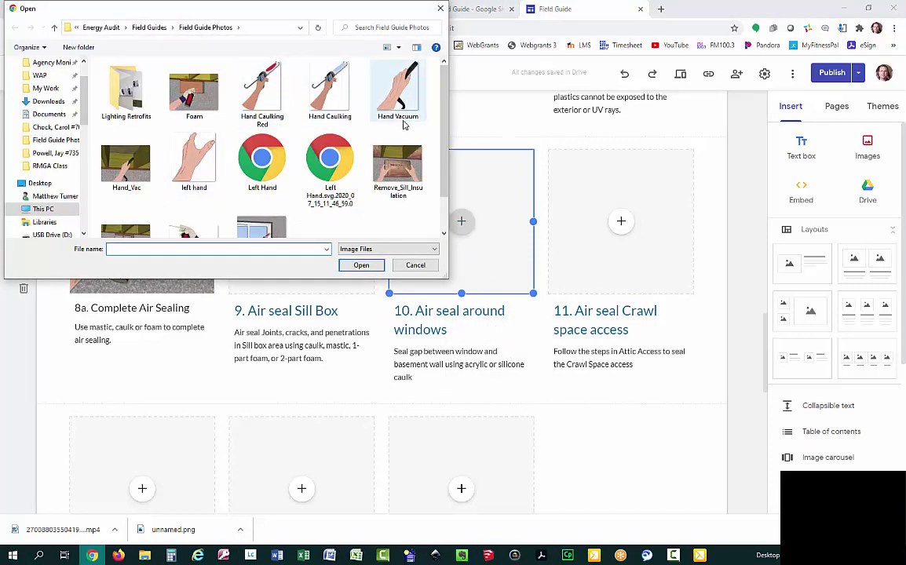
pyautogui.scroll(-1, 441, 172)
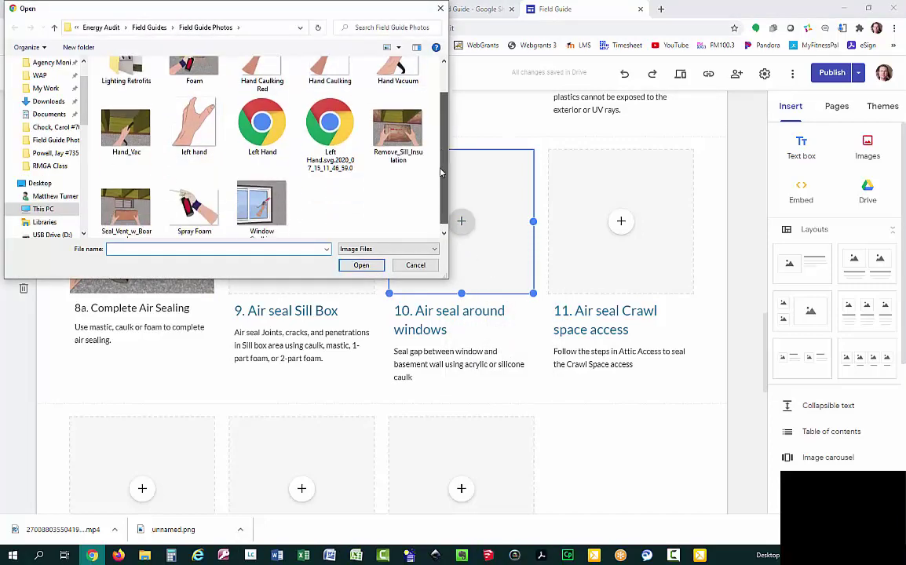
pyautogui.click(255, 203)
pyautogui.doubleClick(255, 203)
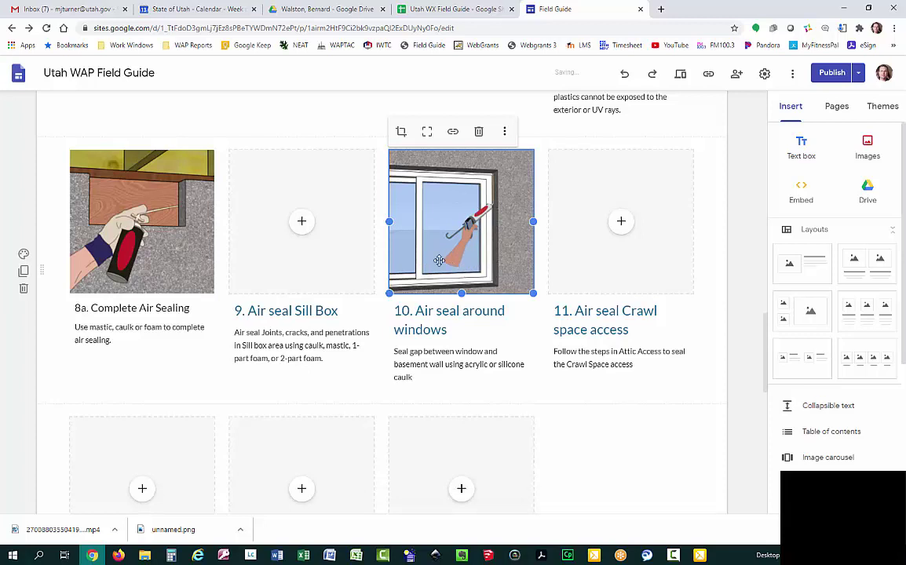
# Crop the window image by enlarging and repositioning it so the caulking gun and upper-right window corner fill the frame.
pyautogui.click(402, 132)
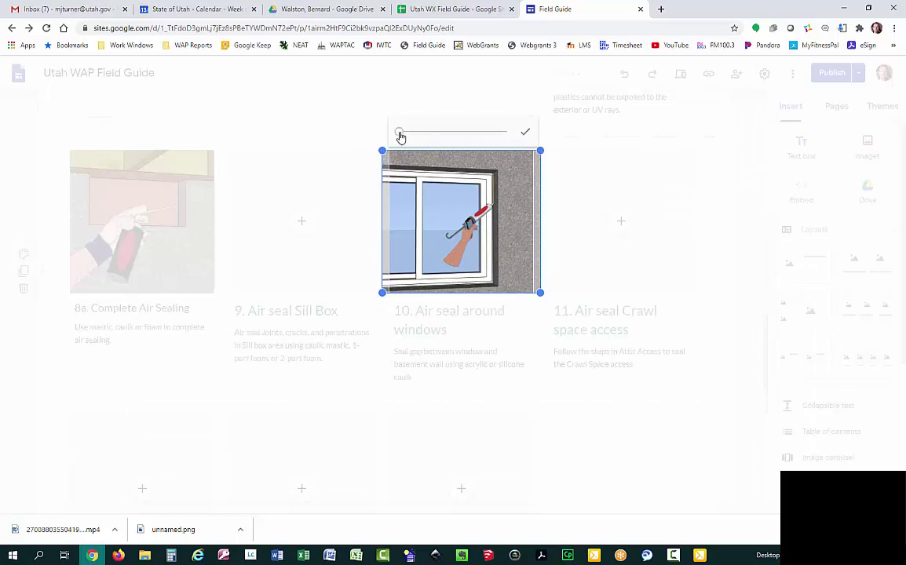
pyautogui.moveTo(399, 134); pyautogui.dragTo(407, 135)
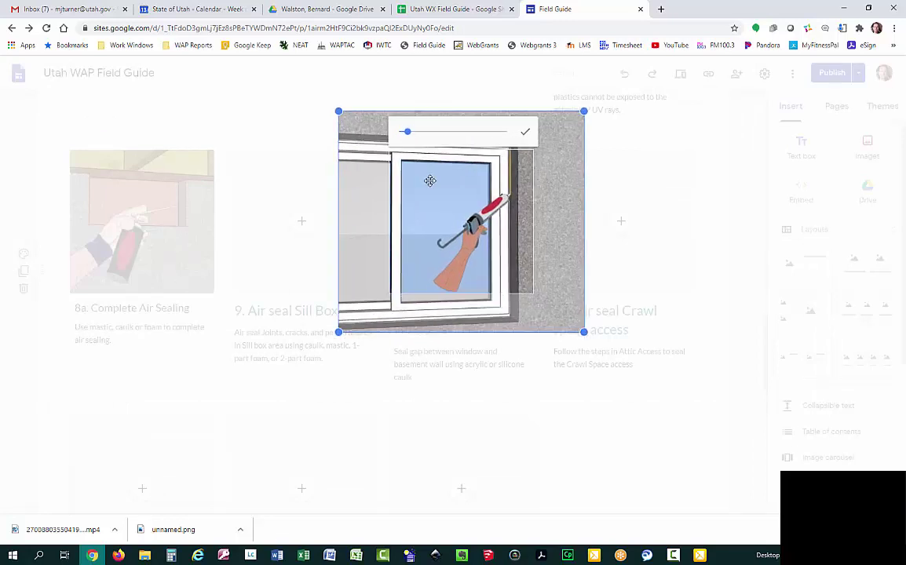
pyautogui.moveTo(430, 181)
pyautogui.mouseDown()
pyautogui.moveTo(431, 210)
pyautogui.moveTo(419, 195)
pyautogui.mouseUp()
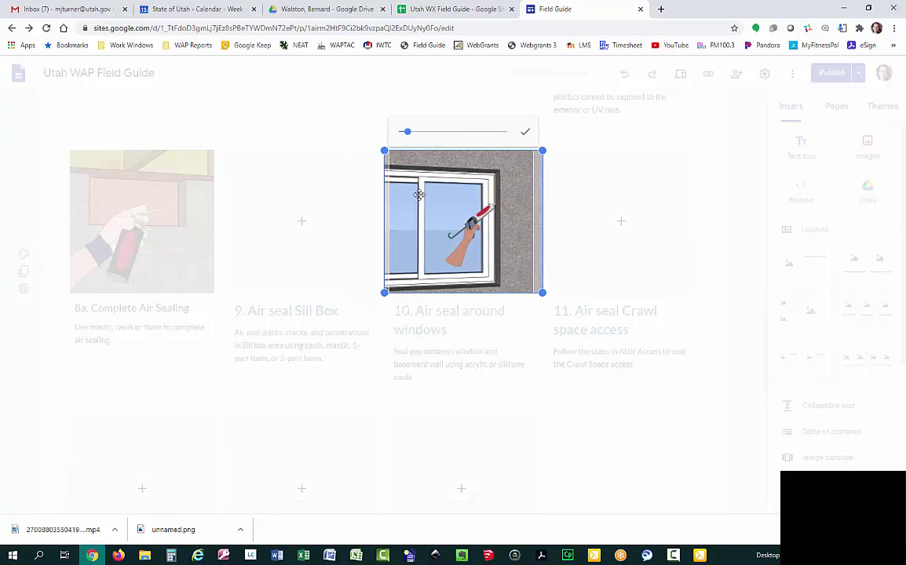
pyautogui.moveTo(407, 135); pyautogui.dragTo(414, 135)
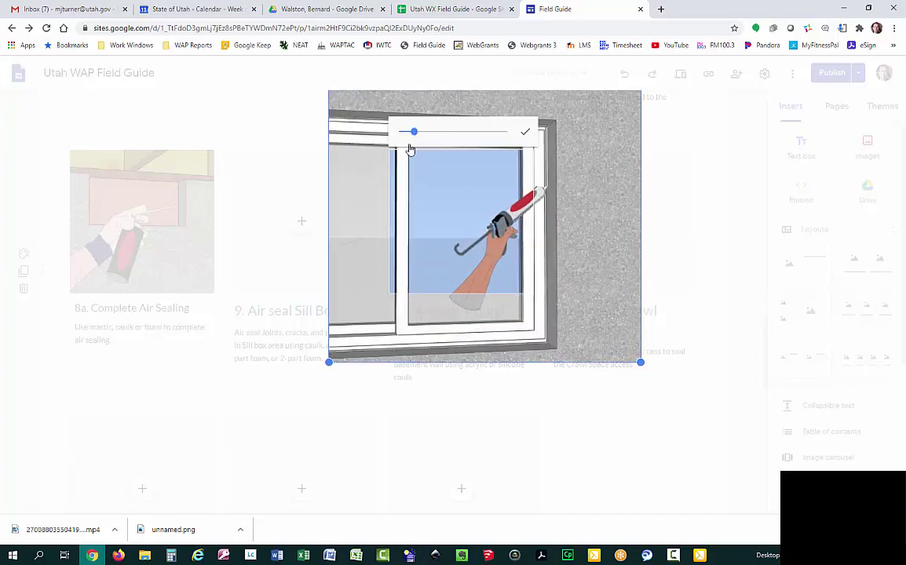
pyautogui.moveTo(358, 318); pyautogui.dragTo(296, 356)
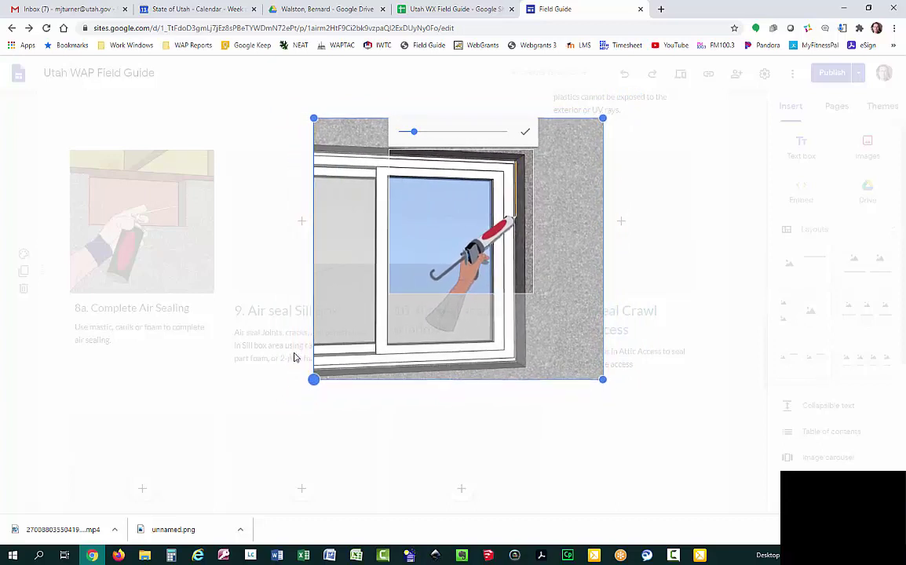
pyautogui.moveTo(360, 274); pyautogui.dragTo(351, 282)
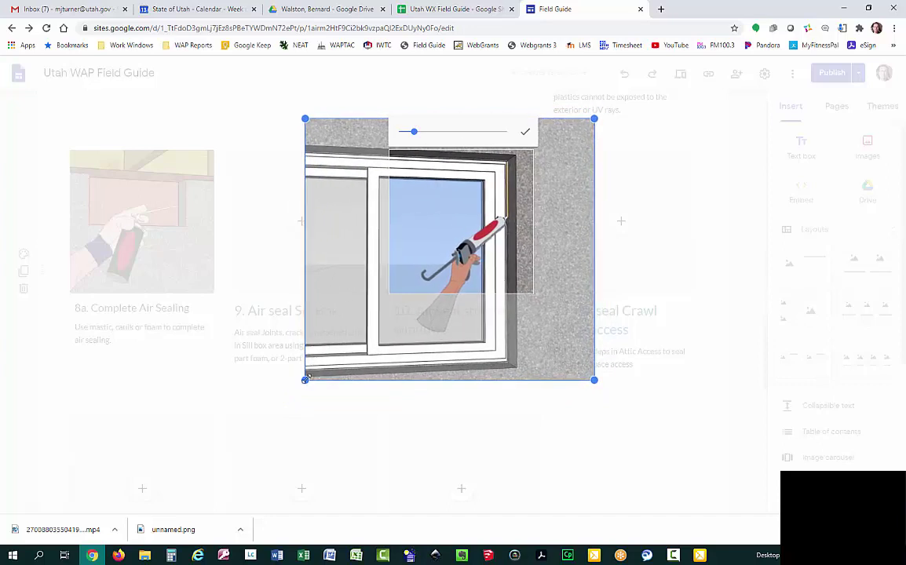
pyautogui.moveTo(306, 381); pyautogui.dragTo(316, 370)
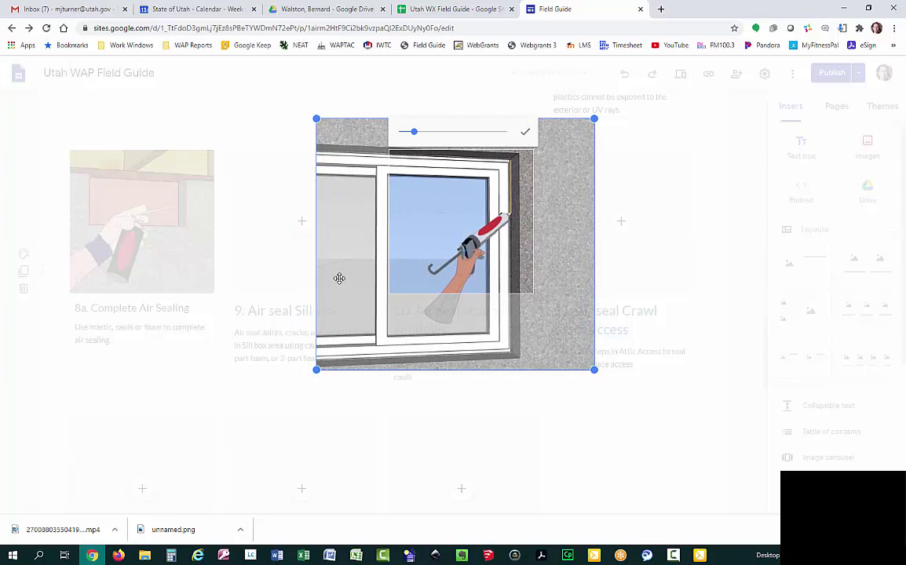
pyautogui.moveTo(339, 278); pyautogui.dragTo(340, 291)
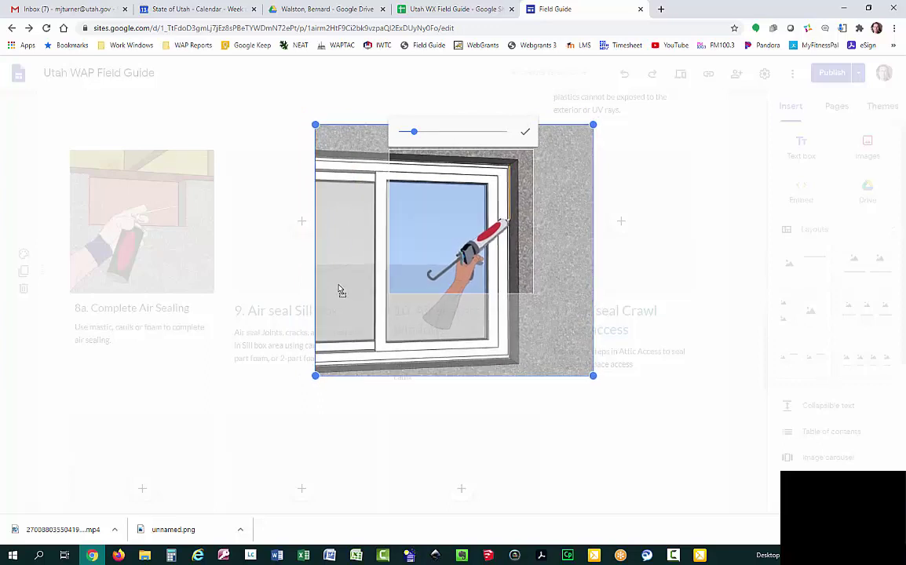
pyautogui.click(525, 135)
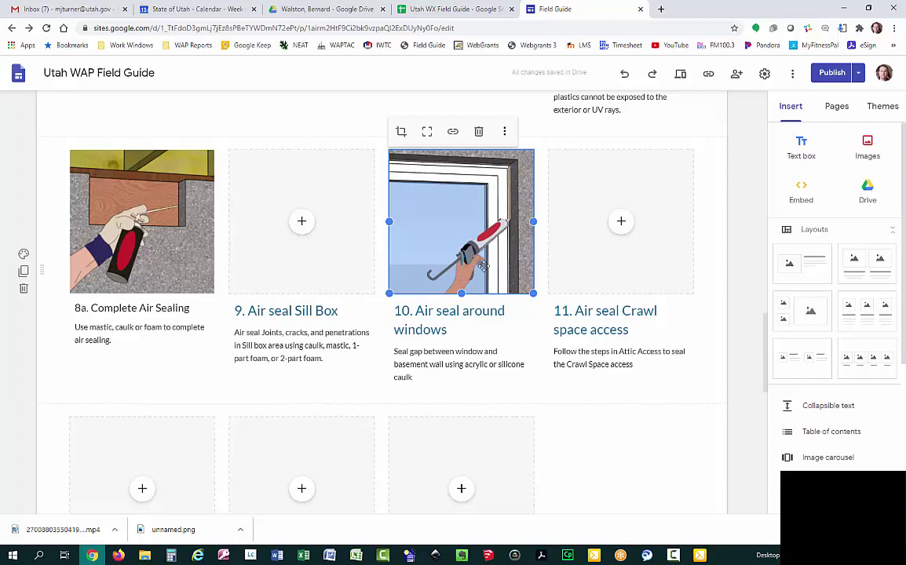
# Readjust the window image's crop by shrinking it slightly and shifting it to show more of the hand and pane.
pyautogui.click(400, 132)
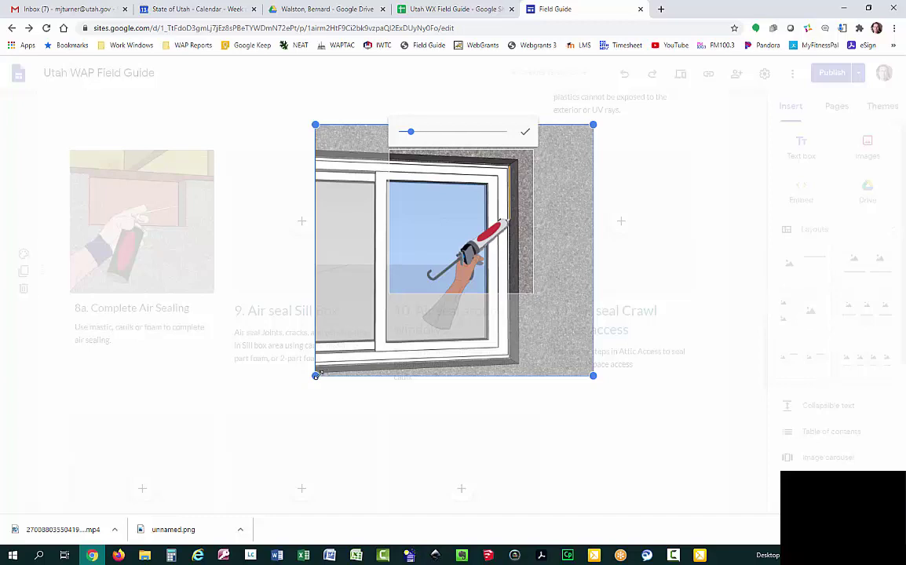
pyautogui.moveTo(315, 376); pyautogui.dragTo(331, 357)
pyautogui.moveTo(364, 226); pyautogui.dragTo(362, 226)
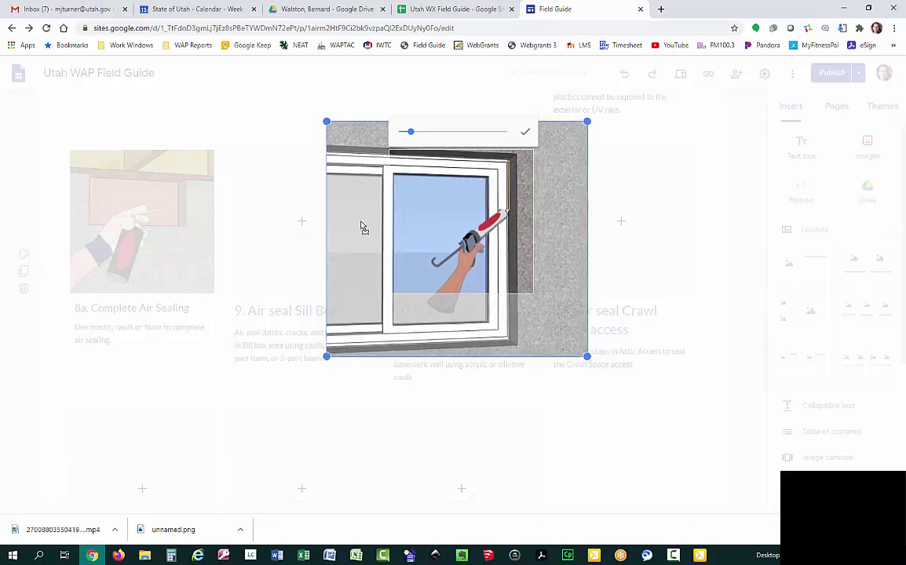
pyautogui.click(524, 132)
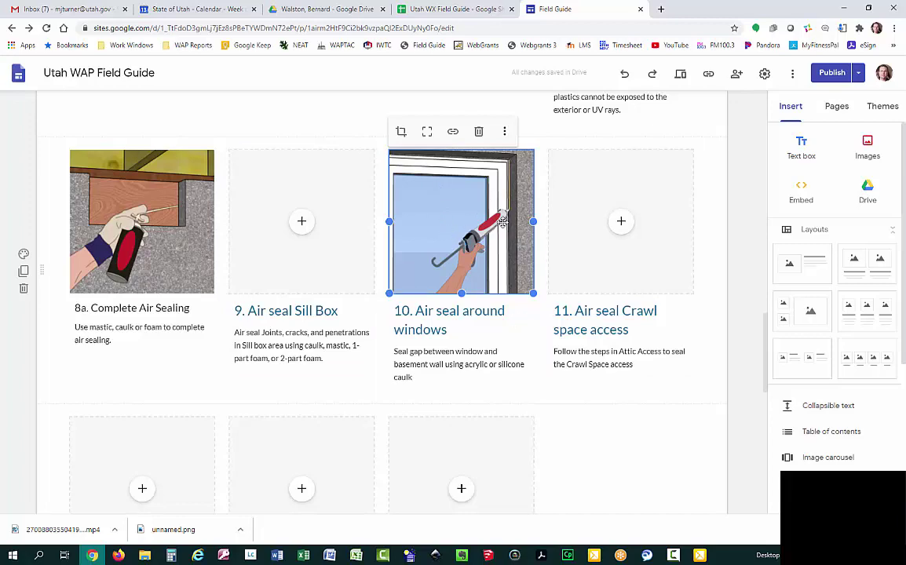
# Switch to SketchUp and select the caulk bead along the window's upper-right edge, viewed from below.
pyautogui.hotkey('alt', 'Tab')
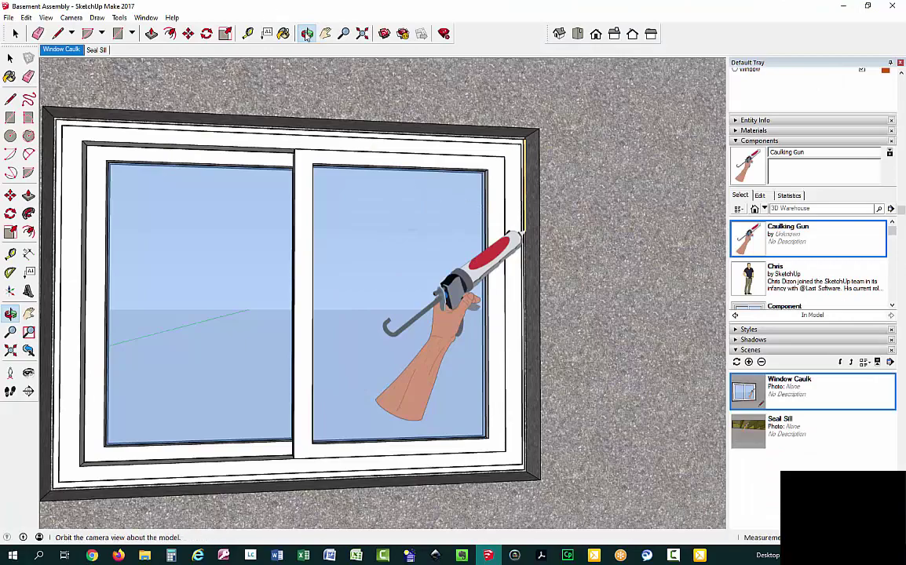
pyautogui.moveTo(370, 254); pyautogui.dragTo(356, 191)
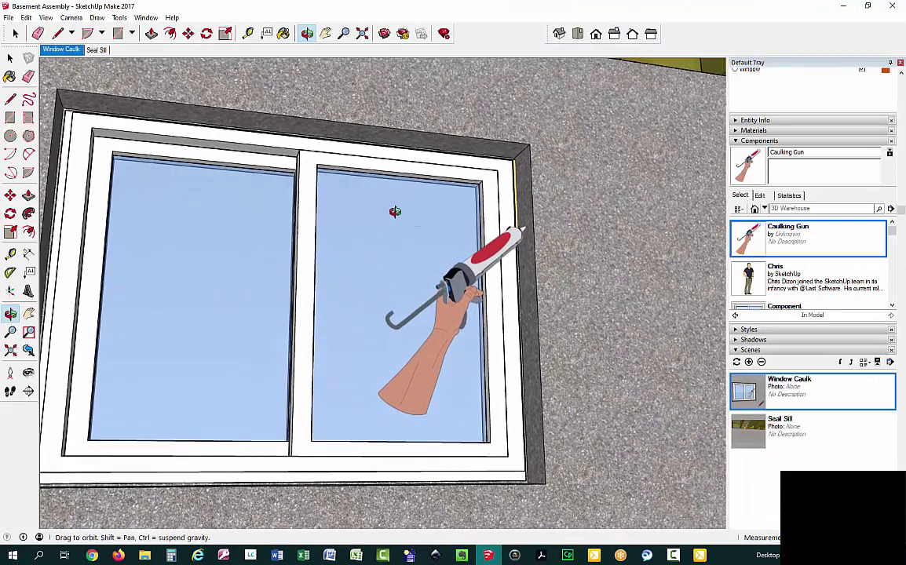
pyautogui.moveTo(446, 259); pyautogui.dragTo(390, 215)
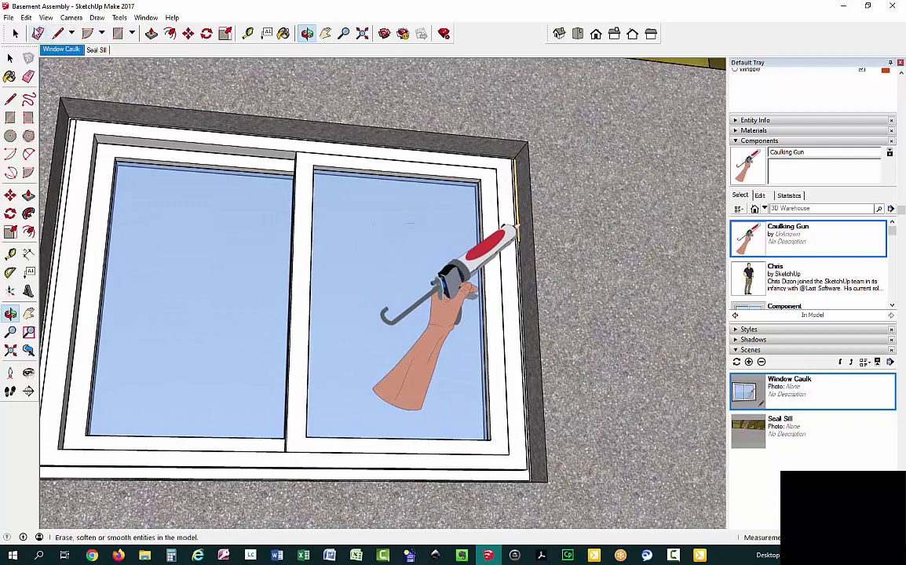
pyautogui.click(15, 33)
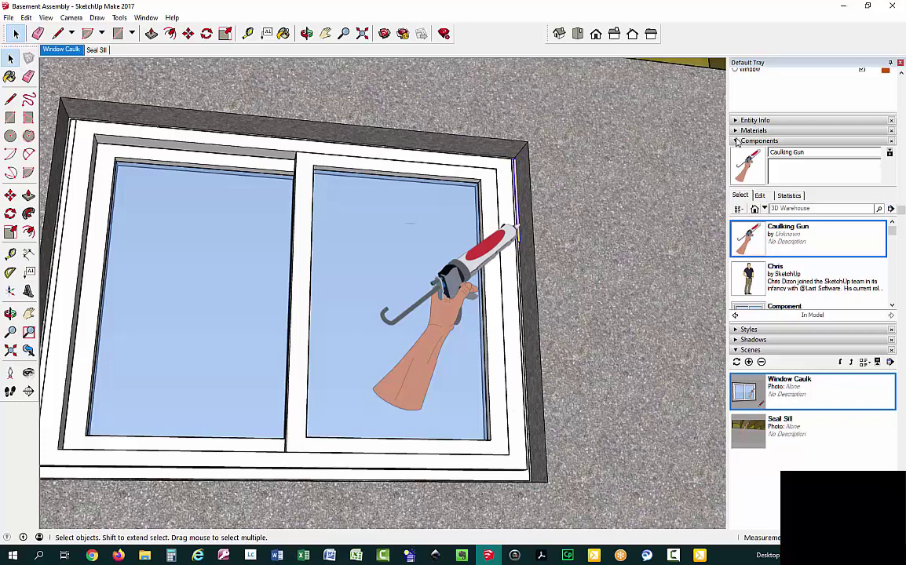
# Paint the selected caulk bead above the caulking gun's tip with Color D07 from the Colors materials.
pyautogui.scroll(3, 848, 142)
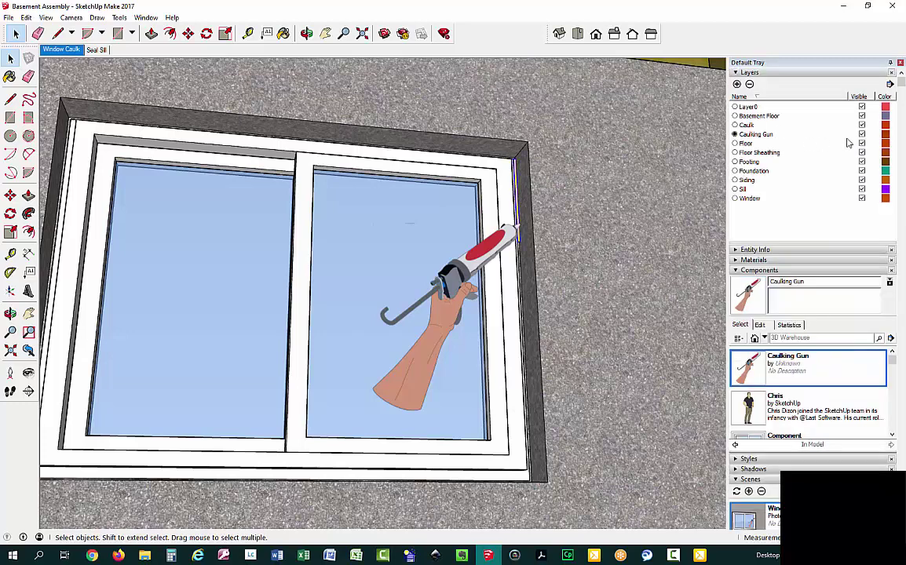
pyautogui.click(737, 261)
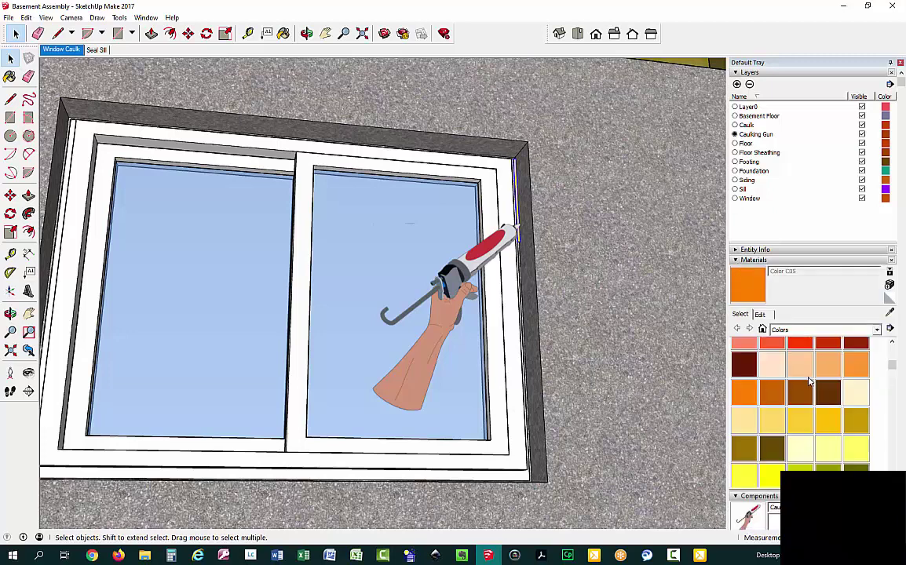
pyautogui.click(745, 447)
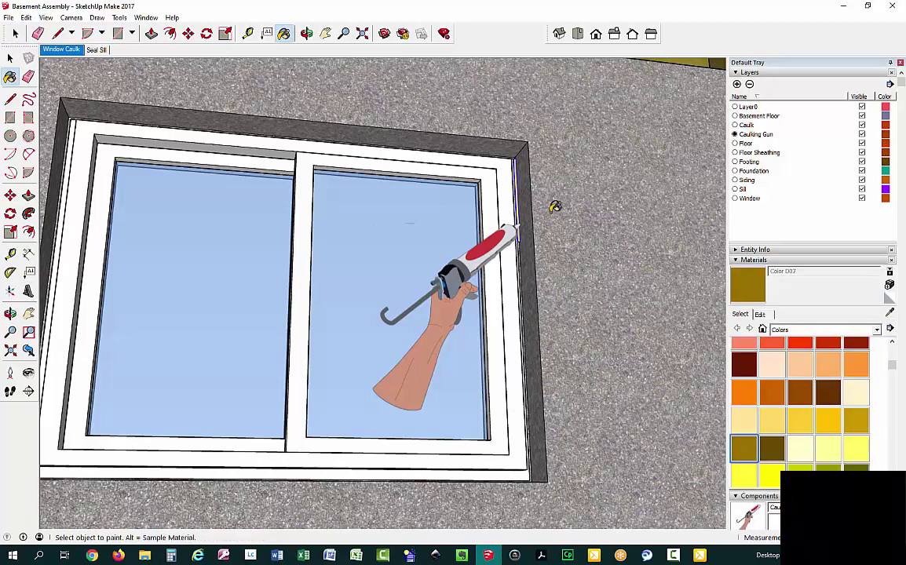
pyautogui.click(518, 193)
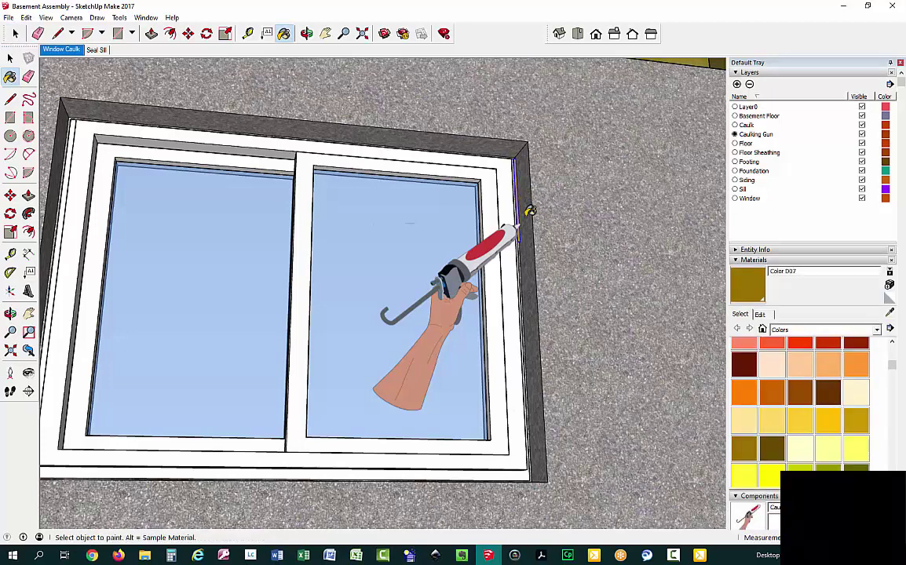
# Repaint the caulk bead beside the window frame with the salmon Color B03.
pyautogui.click(742, 344)
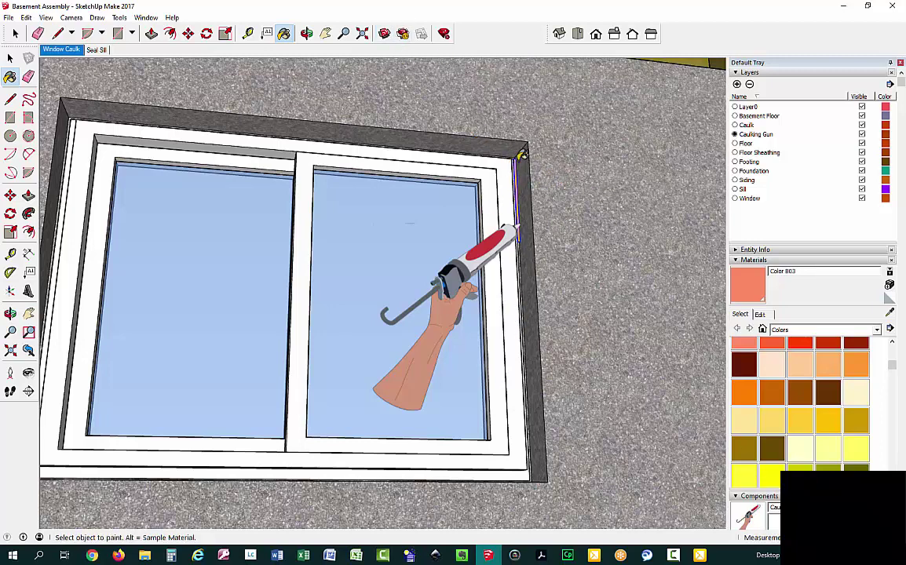
pyautogui.scroll(3, 520, 154)
pyautogui.click(517, 155)
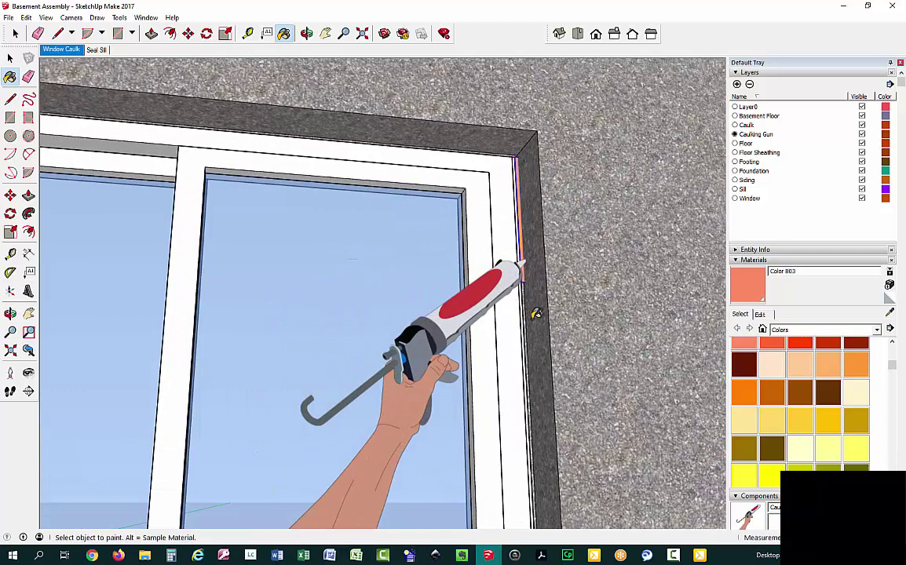